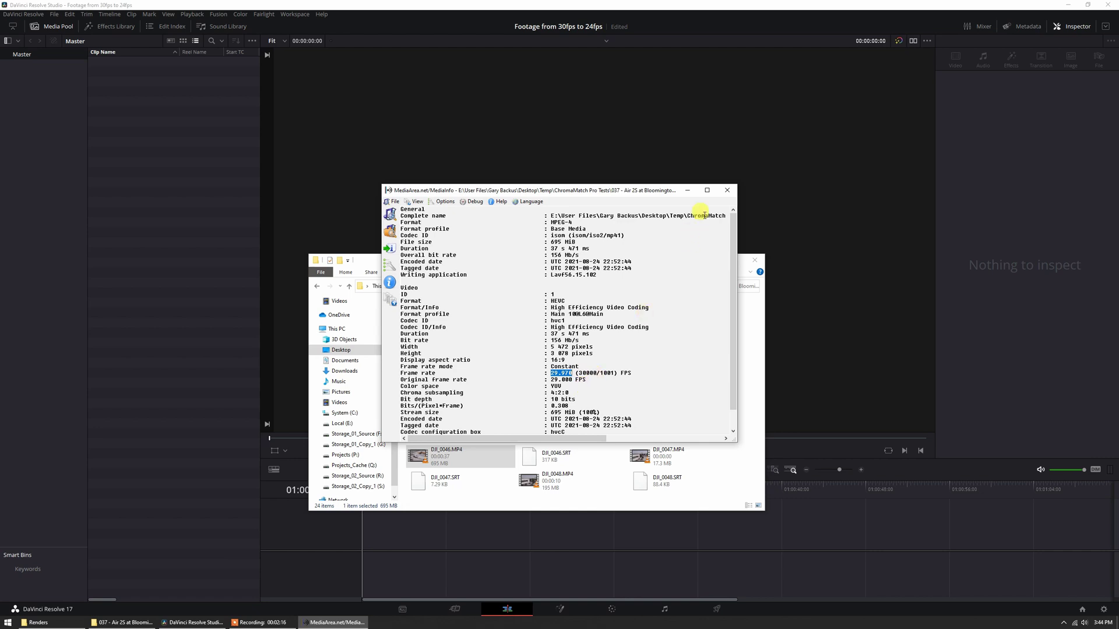
Step: Close the media information window and create a new timeline with custom settings: 23.976 frames per second and a 2708 x 1152 resolution
{"action": "left_click", "coordinate": [730, 189]}
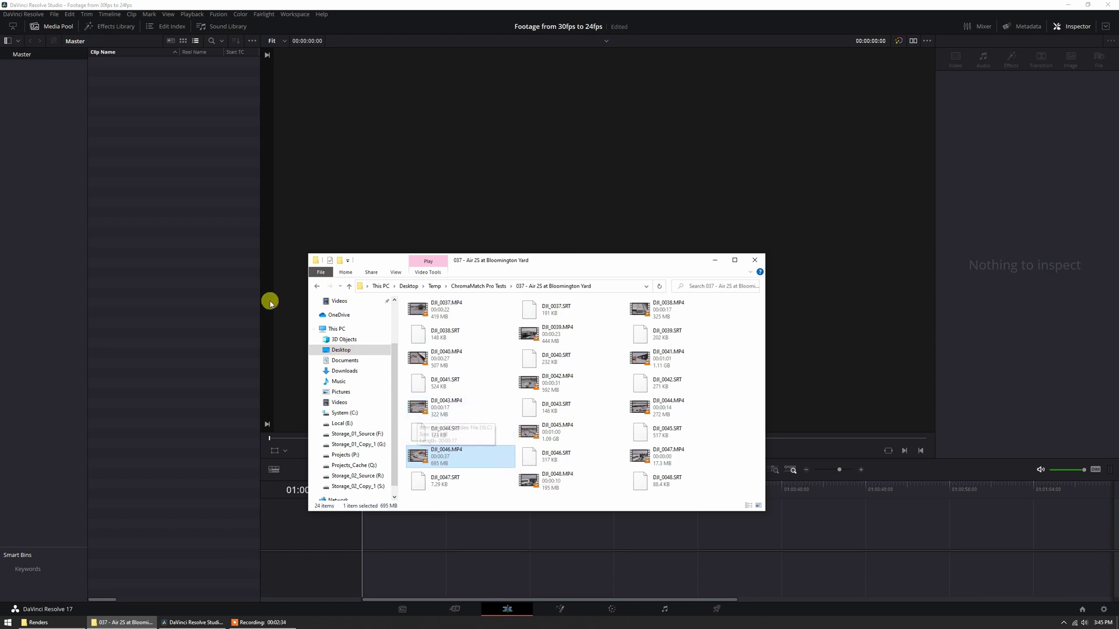
{"action": "right_click", "coordinate": [162, 270]}
{"action": "mouse_move", "coordinate": [163, 272]}
{"action": "left_click", "coordinate": [335, 275]}
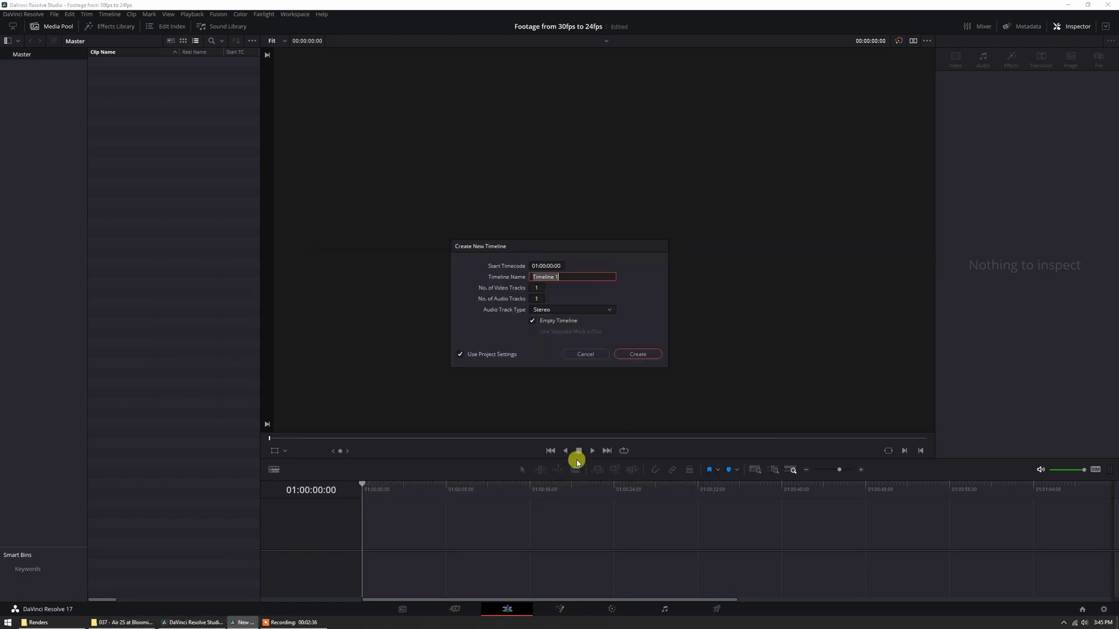
{"action": "left_click", "coordinate": [483, 356]}
{"action": "left_click", "coordinate": [531, 266]}
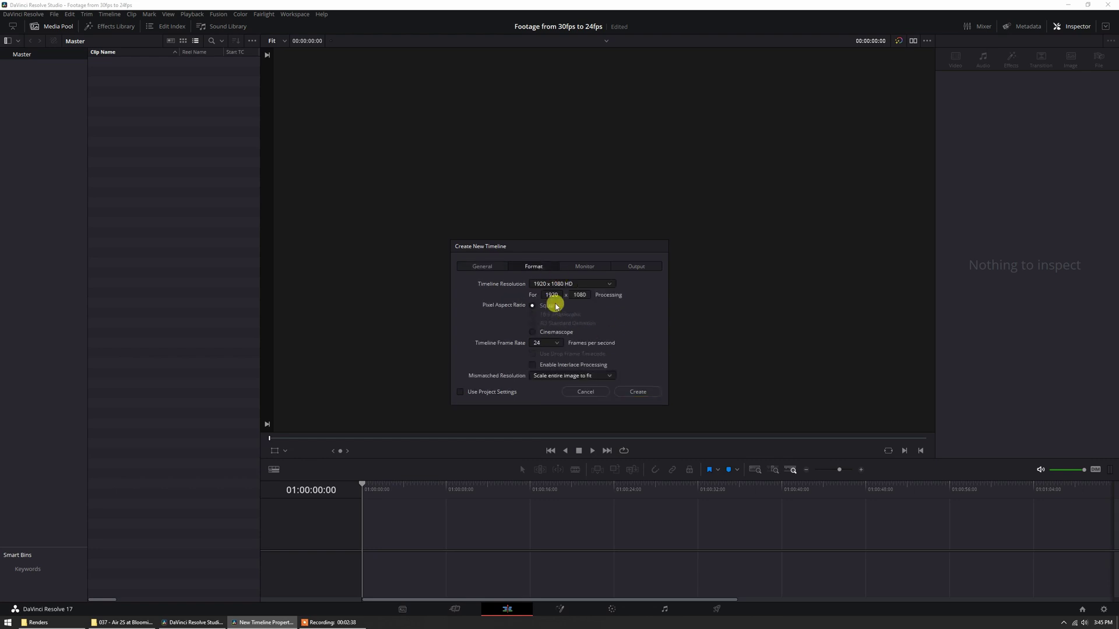
{"action": "left_click", "coordinate": [553, 343]}
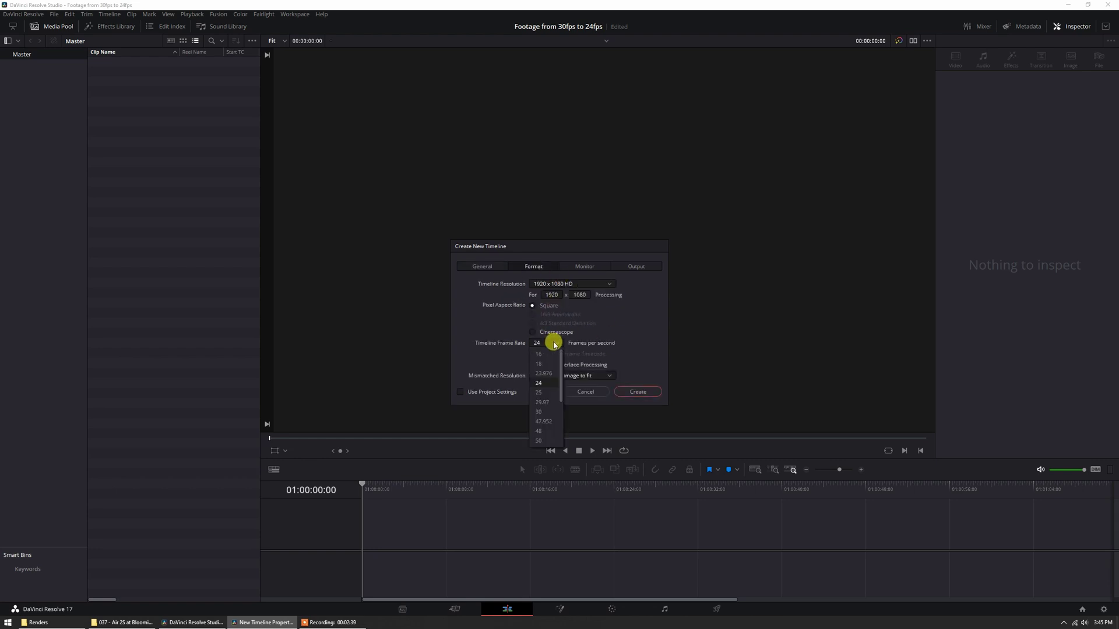
{"action": "left_click", "coordinate": [544, 374]}
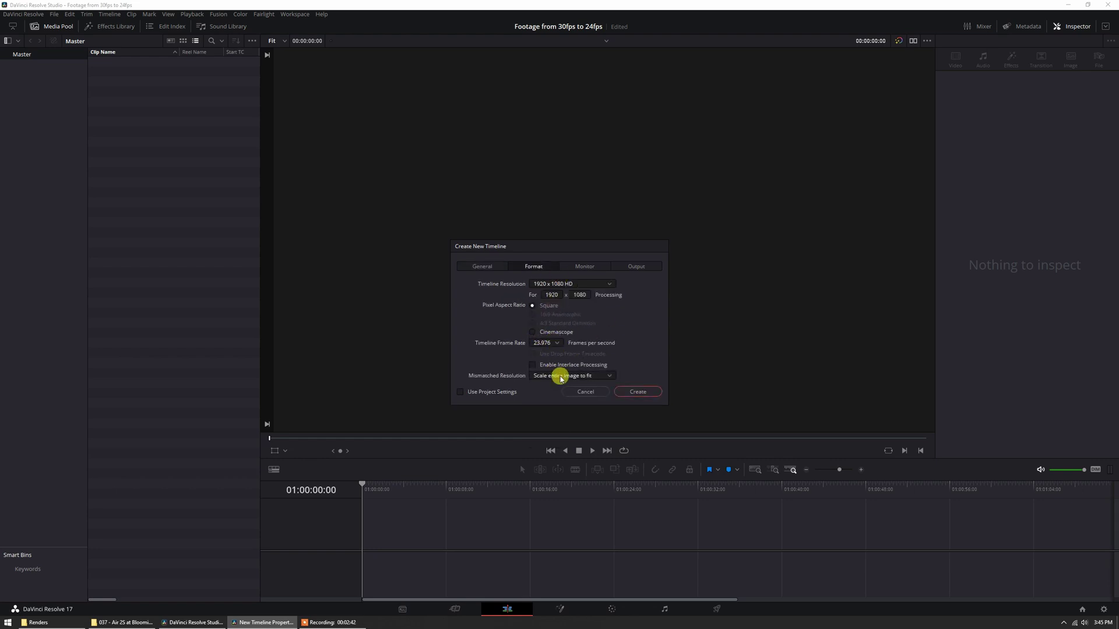
{"action": "left_click", "coordinate": [547, 294]}
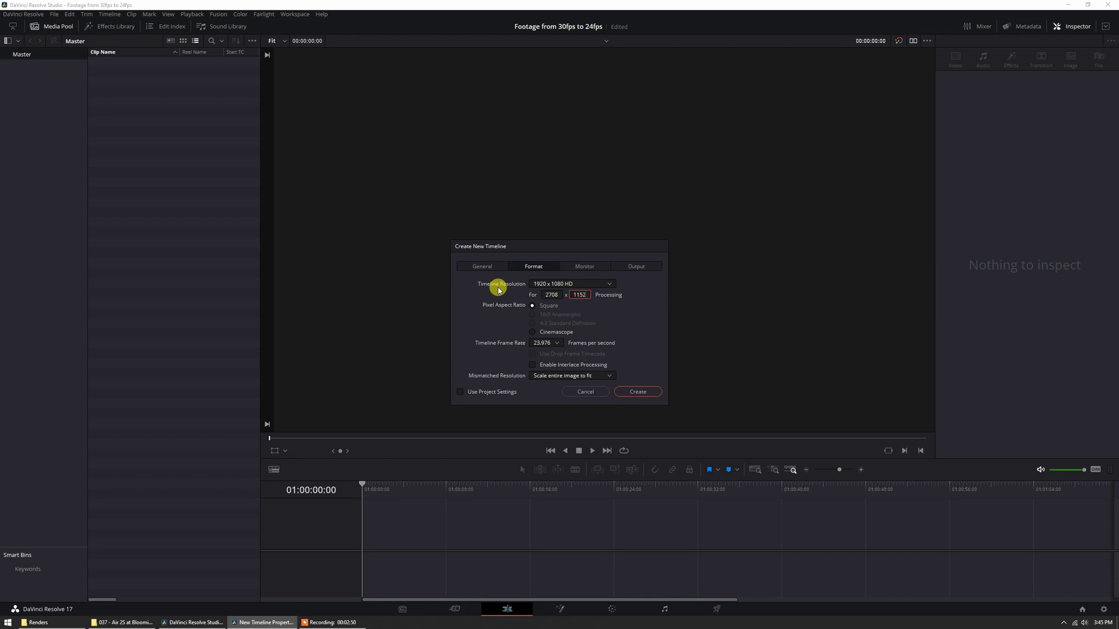
{"action": "key", "text": "Return"}
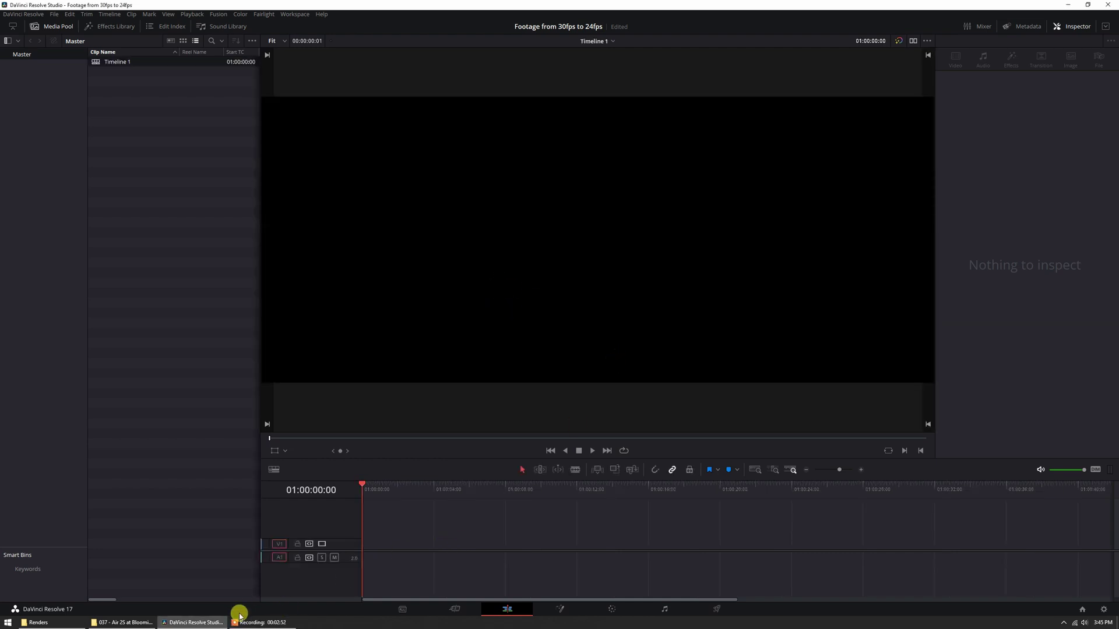
Step: Add DJI_0046.MP4 from the footage folder to the start of video track 1
{"action": "left_click", "coordinate": [122, 623]}
{"action": "left_click_drag", "start_coordinate": [444, 457], "coordinate": [367, 544]}
{"action": "left_click", "coordinate": [576, 546]}
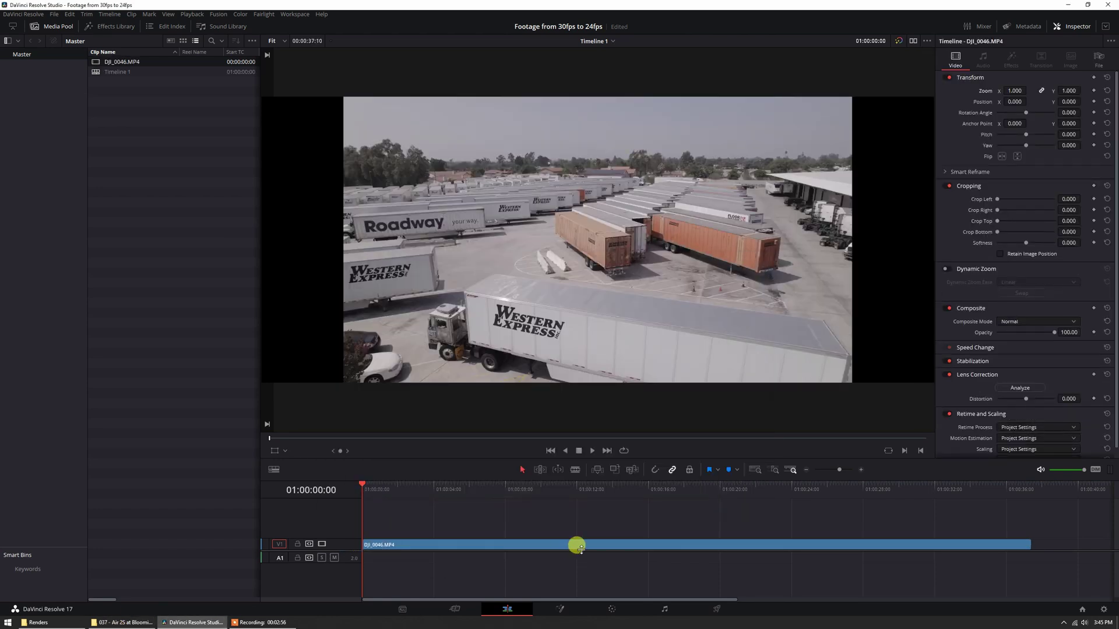
Step: Set the clip's zoom to 1.33 so it fills the wide frame, and hide the Media Pool
{"action": "left_click", "coordinate": [559, 544]}
{"action": "left_click", "coordinate": [1013, 89]}
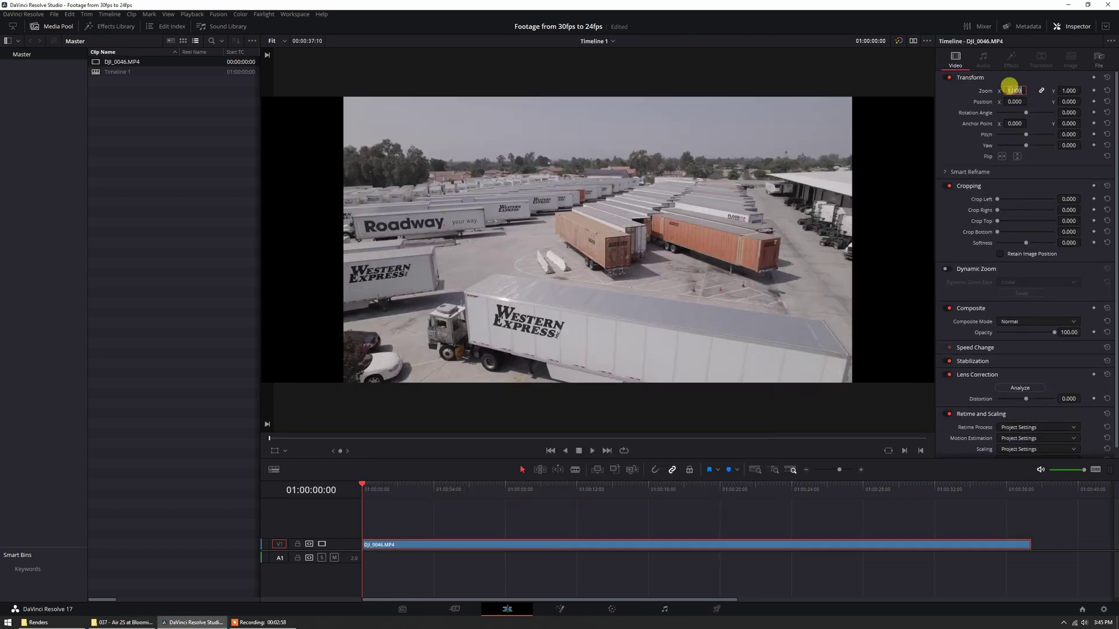
{"action": "type", "text": "1.33"}
{"action": "key", "text": "Return"}
{"action": "scroll", "coordinate": [850, 170], "scroll_direction": "down", "scroll_amount": 3}
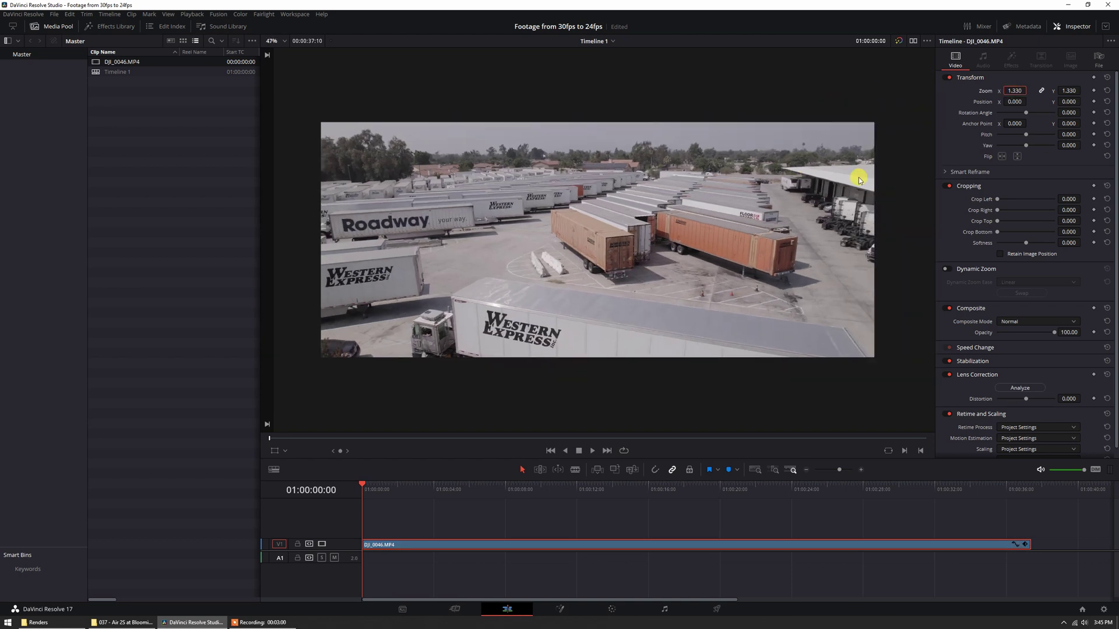
{"action": "scroll", "coordinate": [675, 187], "scroll_direction": "up", "scroll_amount": 2}
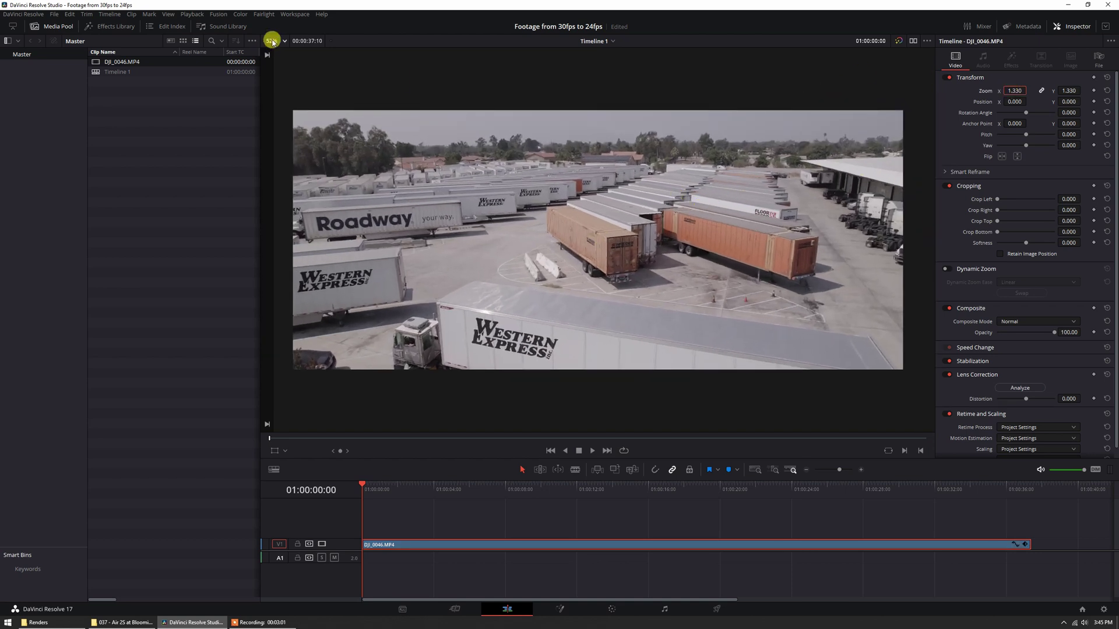
{"action": "left_click", "coordinate": [72, 28]}
Step: Split the clip about midway and delete its first part, closing the gap at the timeline start
{"action": "scroll", "coordinate": [513, 295], "scroll_direction": "up", "scroll_amount": 2}
{"action": "scroll", "coordinate": [511, 303], "scroll_direction": "down", "scroll_amount": 1}
{"action": "left_click_drag", "start_coordinate": [408, 489], "coordinate": [441, 491]}
{"action": "key", "text": "ctrl+b"}
{"action": "left_click", "coordinate": [392, 542]}
{"action": "key", "text": "Delete"}
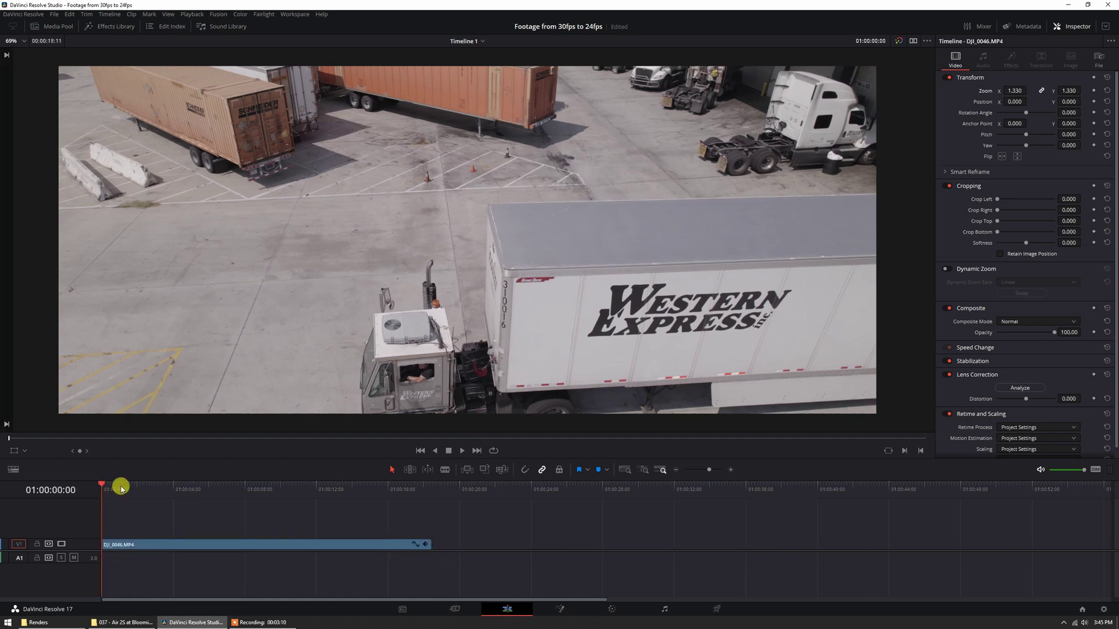
Step: Turn on the viewer's transform controls and move the clip's image up to a Y position of about 181
{"action": "scroll", "coordinate": [527, 315], "scroll_direction": "down", "scroll_amount": 1}
{"action": "scroll", "coordinate": [532, 305], "scroll_direction": "up", "scroll_amount": 2}
{"action": "scroll", "coordinate": [503, 327], "scroll_direction": "down", "scroll_amount": 1}
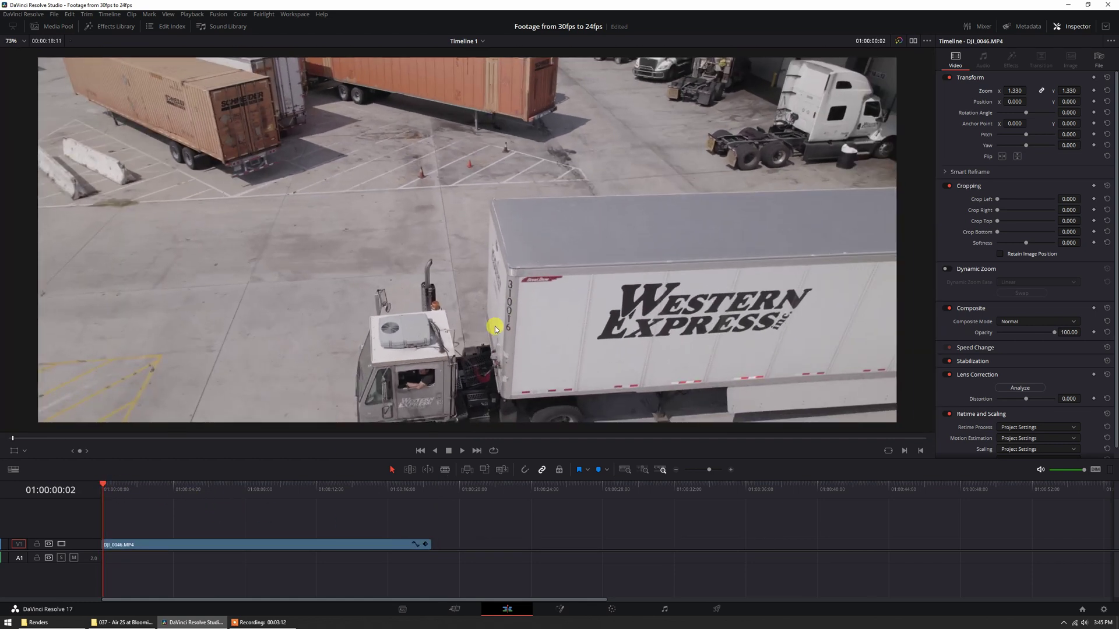
{"action": "left_click", "coordinate": [152, 542]}
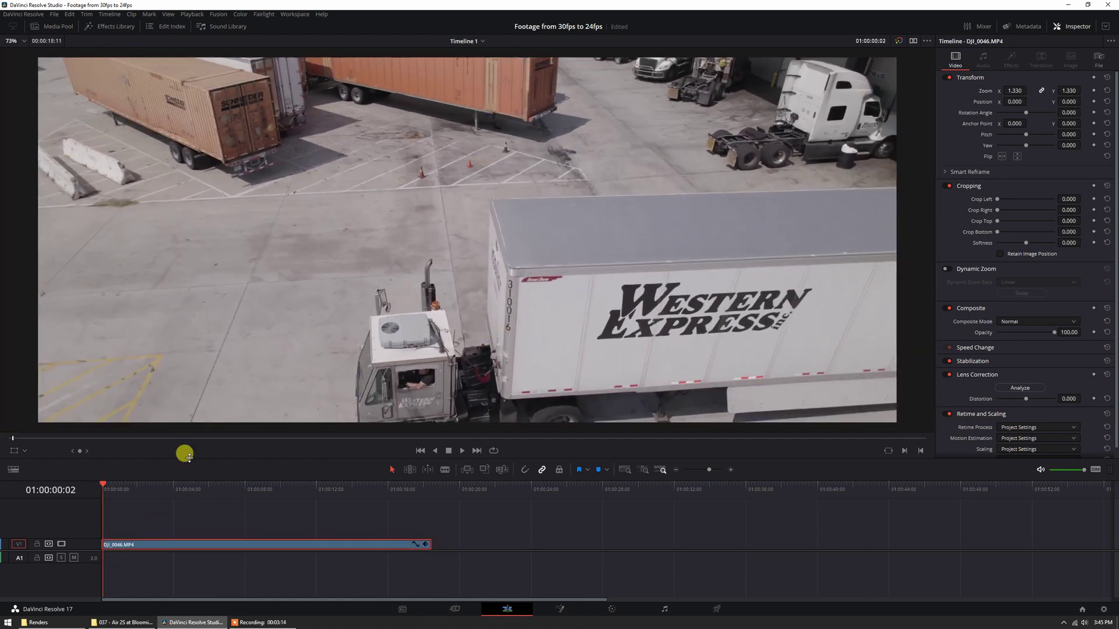
{"action": "left_click", "coordinate": [12, 451]}
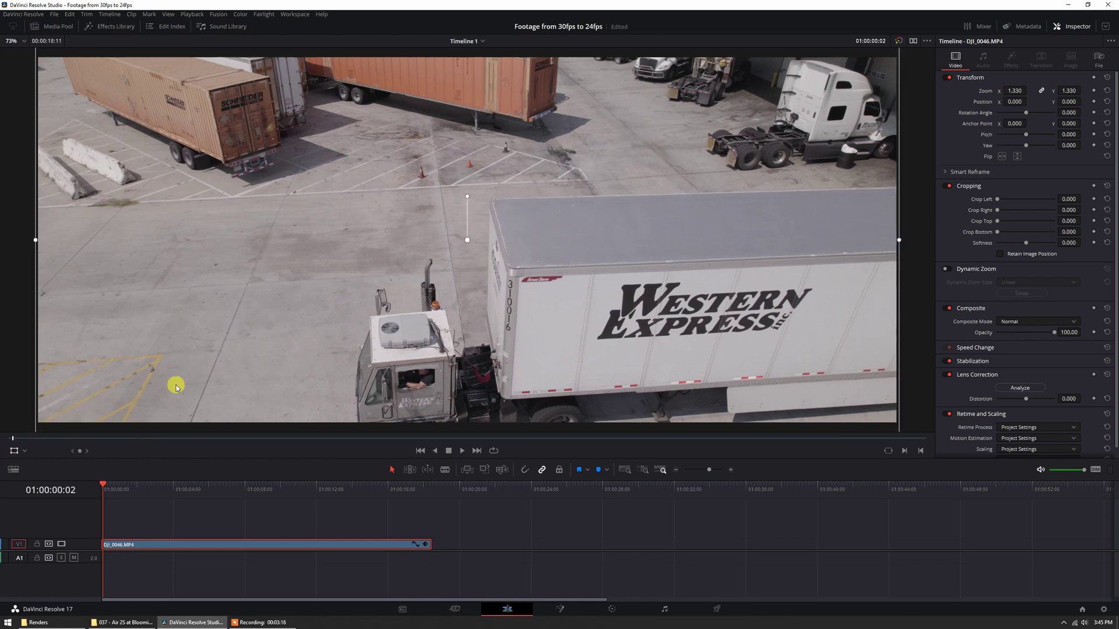
{"action": "scroll", "coordinate": [593, 297], "scroll_direction": "down", "scroll_amount": 2}
{"action": "left_click_drag", "start_coordinate": [593, 298], "coordinate": [613, 234]}
Step: Keyframe the clip's position near the seven-second mark and move the image down to a Y position of about -4 at 01:00:10:10
{"action": "left_click", "coordinate": [236, 489]}
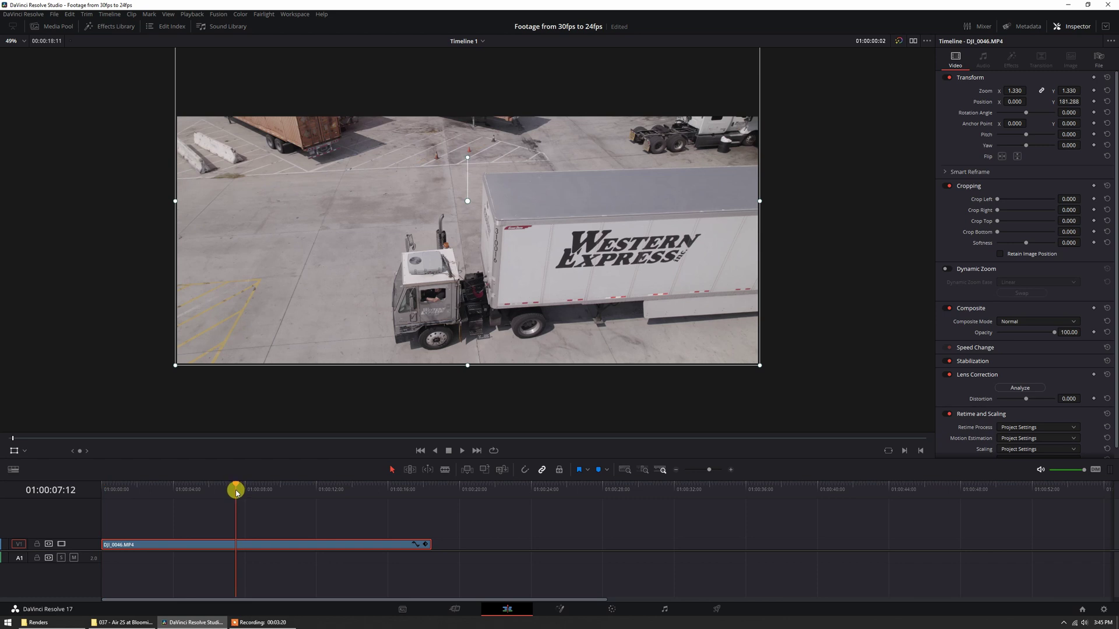
{"action": "left_click", "coordinate": [205, 489]}
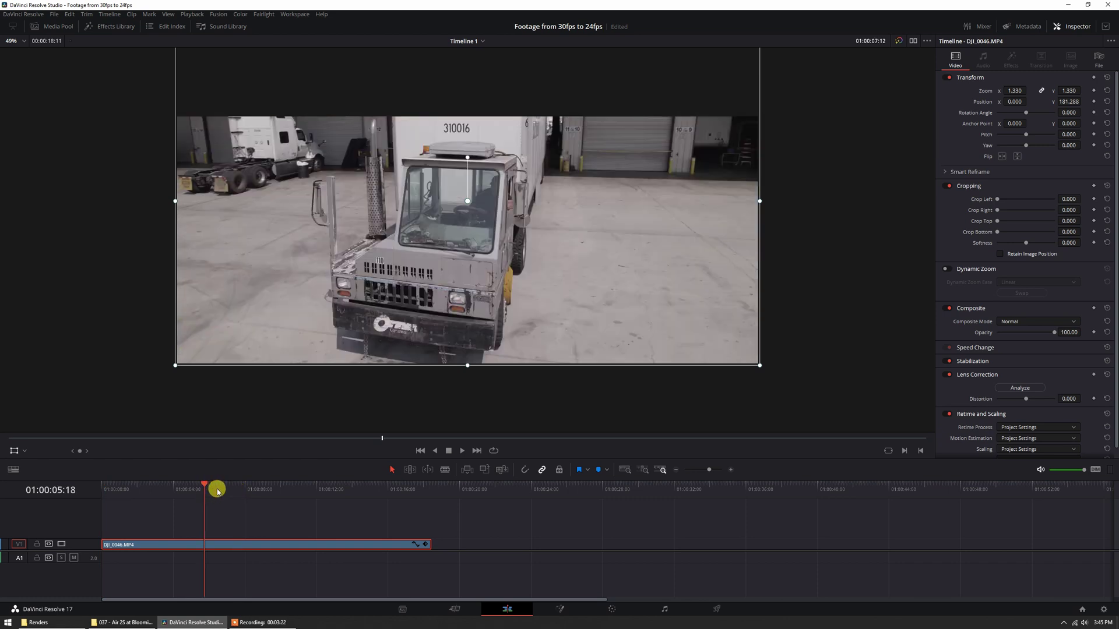
{"action": "left_click_drag", "start_coordinate": [219, 491], "coordinate": [230, 487]}
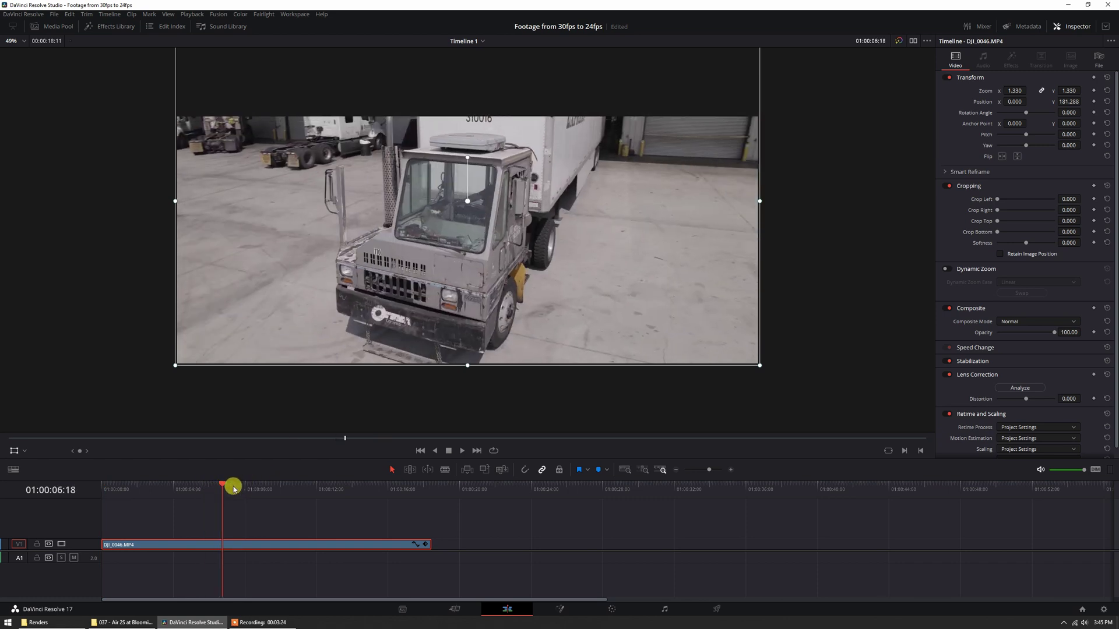
{"action": "left_click", "coordinate": [1093, 101]}
{"action": "left_click", "coordinate": [292, 490]}
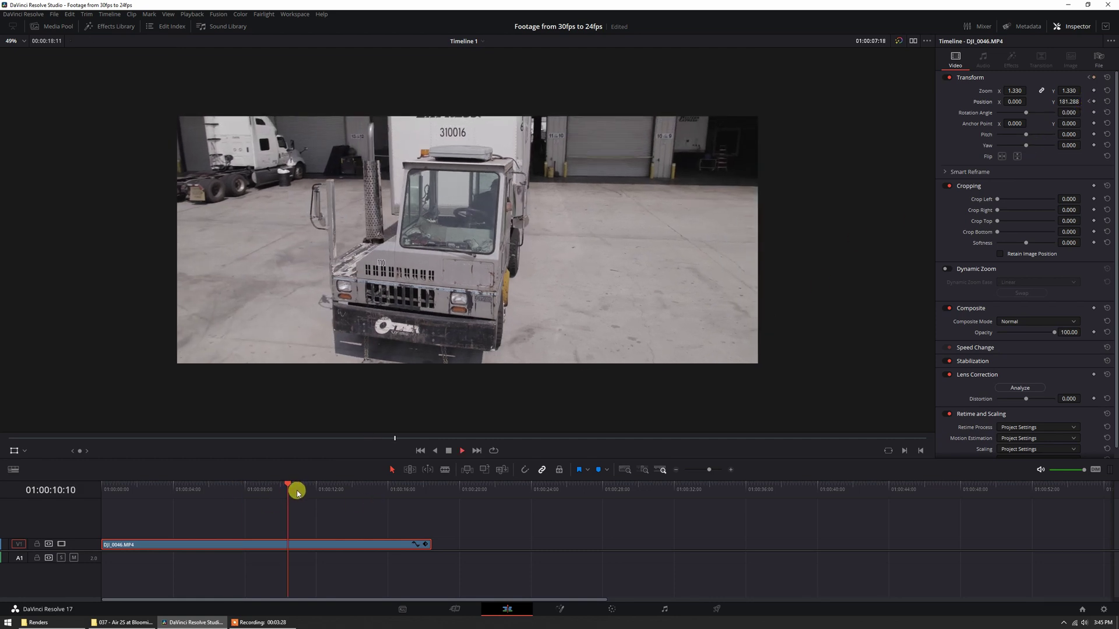
{"action": "left_click_drag", "start_coordinate": [637, 212], "coordinate": [641, 243]}
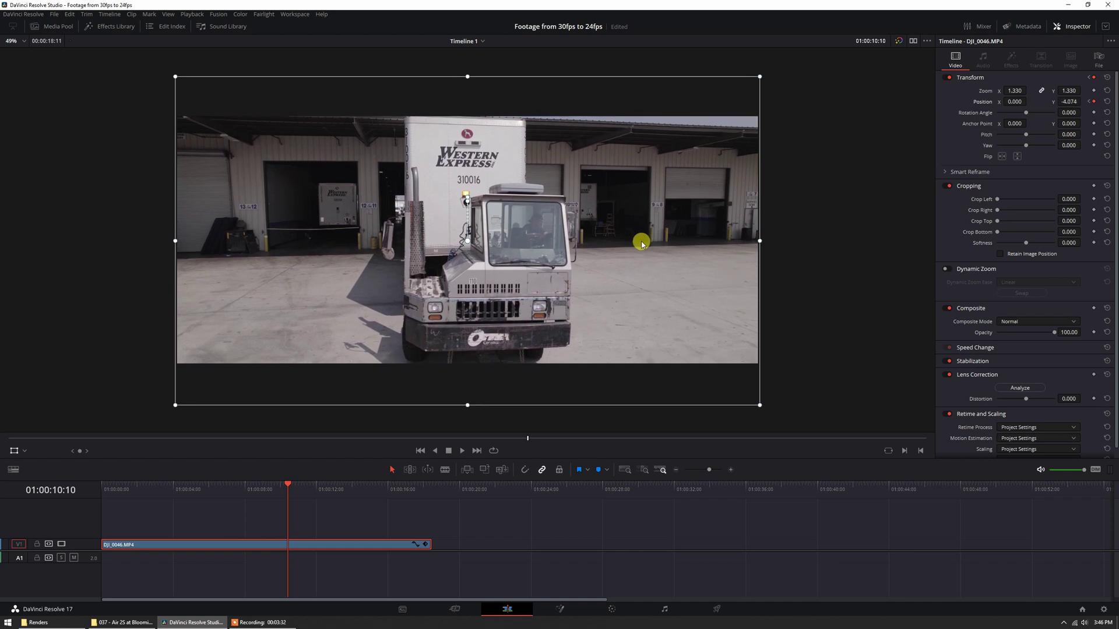
Step: Play the clip on the timeline to check its motion, and return to near its beginning
{"action": "key", "text": "ctrl+shift+space"}
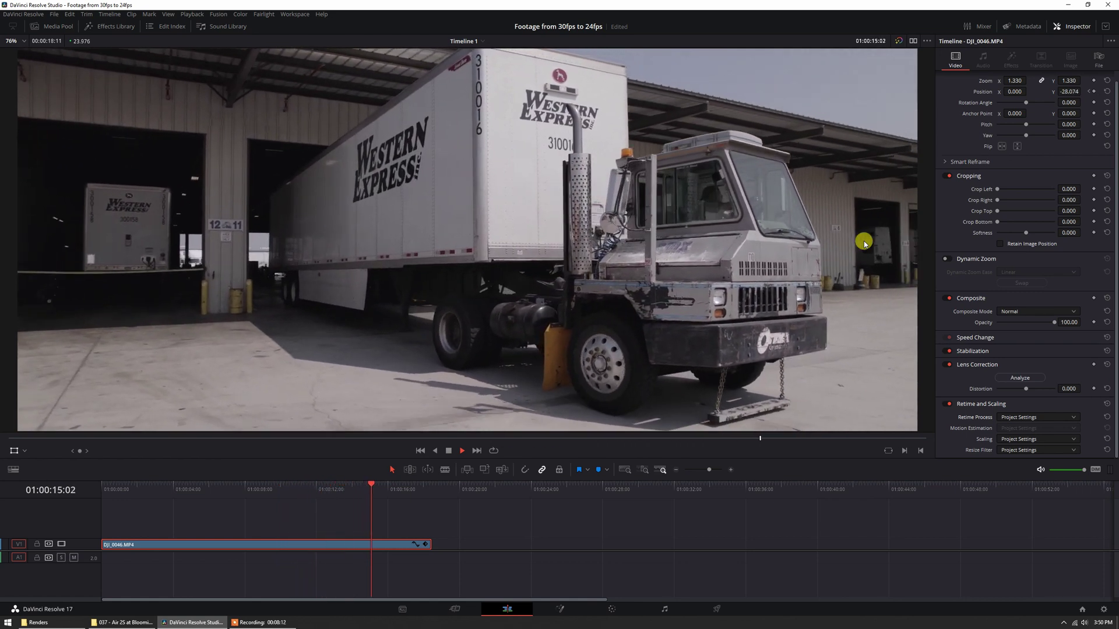
{"action": "key", "text": "ctrl+shift+space"}
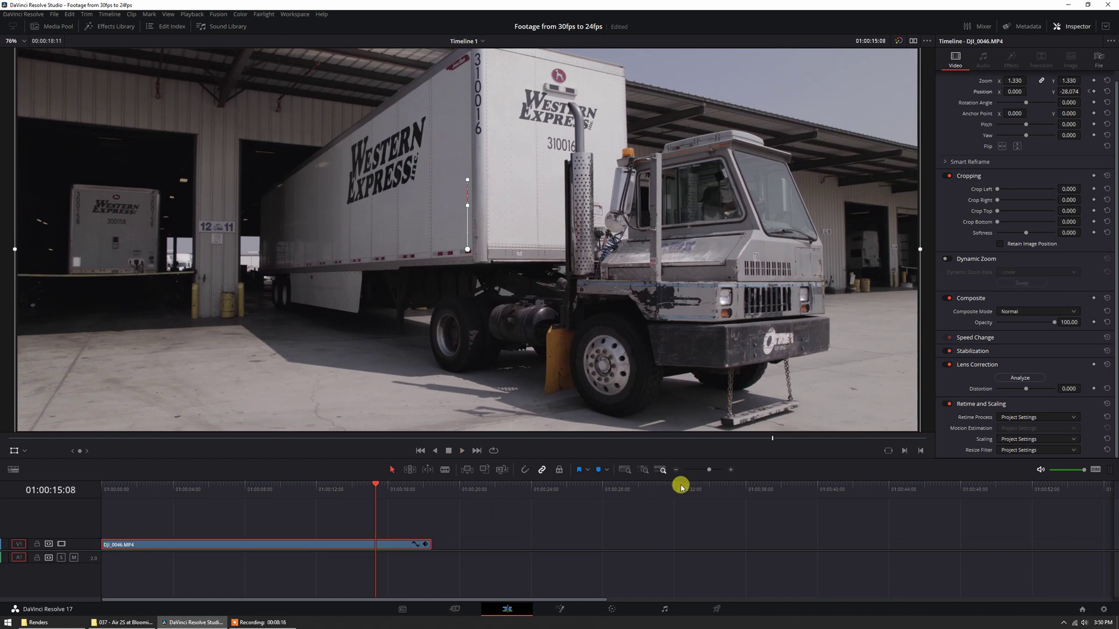
{"action": "key", "text": "["}
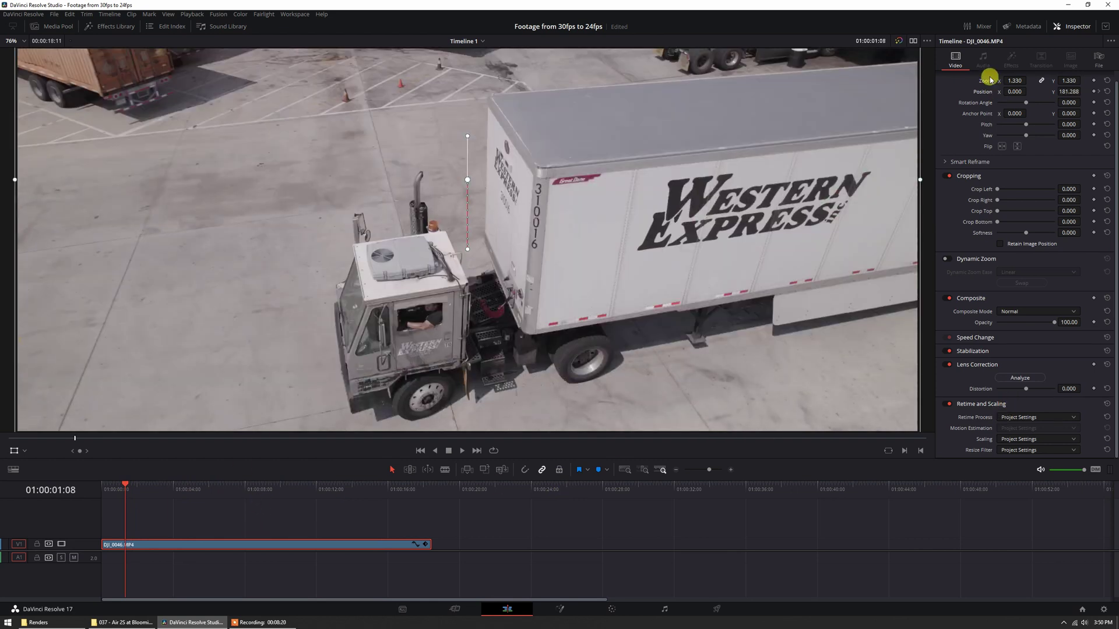
Step: Set the clip's retime process to Optical Flow and its motion estimation to Speed Warp
{"action": "left_click", "coordinate": [1022, 417]}
{"action": "left_click", "coordinate": [1026, 458]}
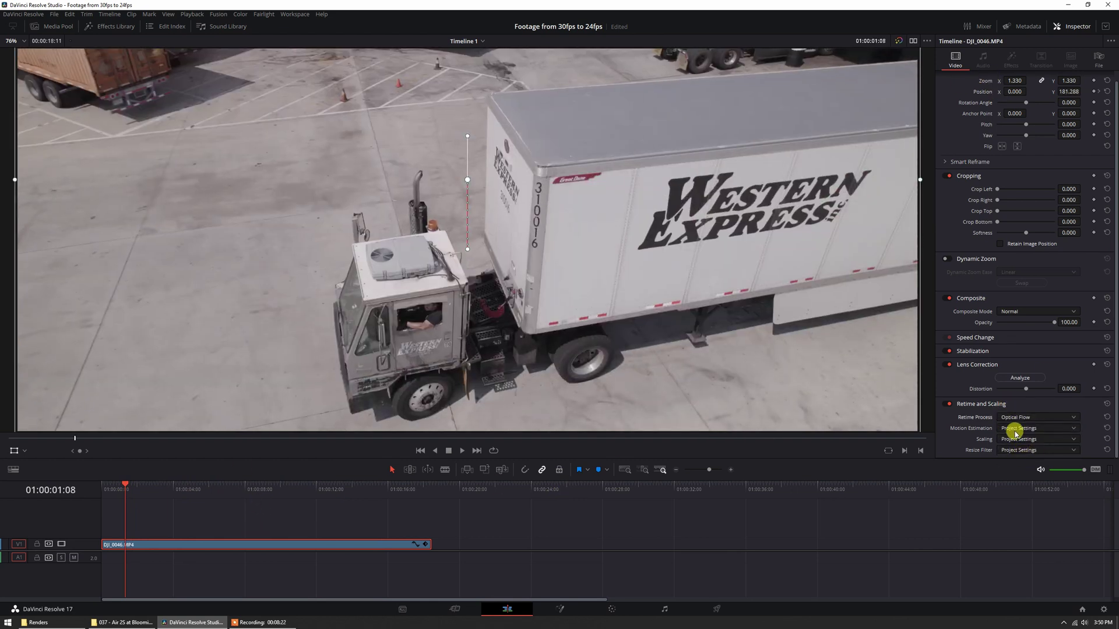
{"action": "left_click", "coordinate": [1028, 429]}
{"action": "left_click", "coordinate": [1045, 489]}
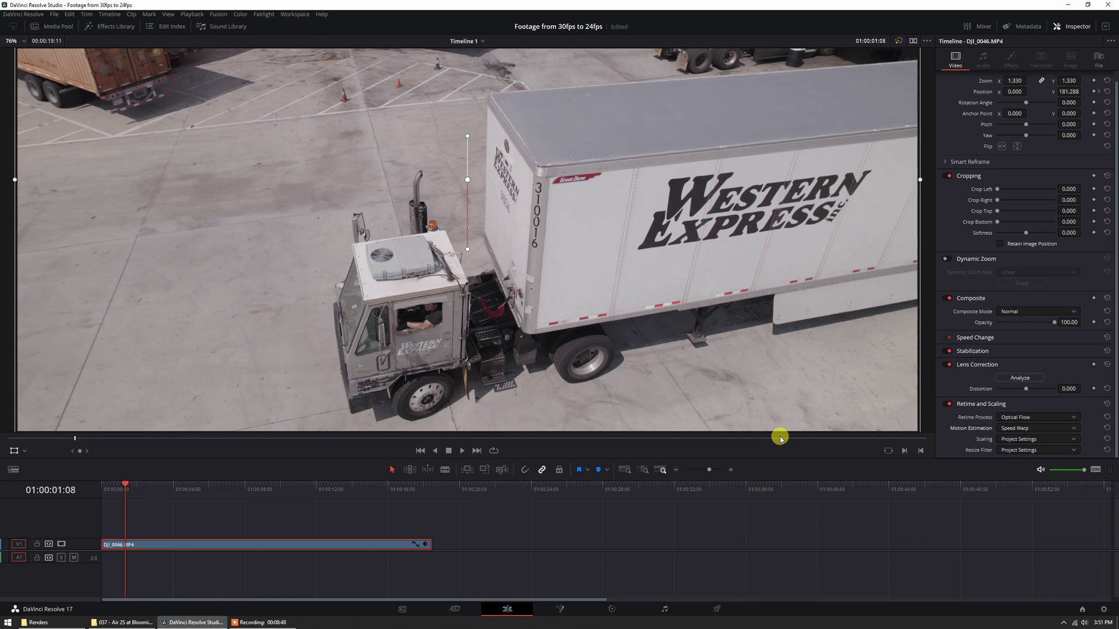
Step: Examine the roller door between the 11-10 and 10-9 signs at 01:00:07:14 for frame interpolation artifacts
{"action": "left_click", "coordinate": [317, 488]}
{"action": "left_click", "coordinate": [275, 489]}
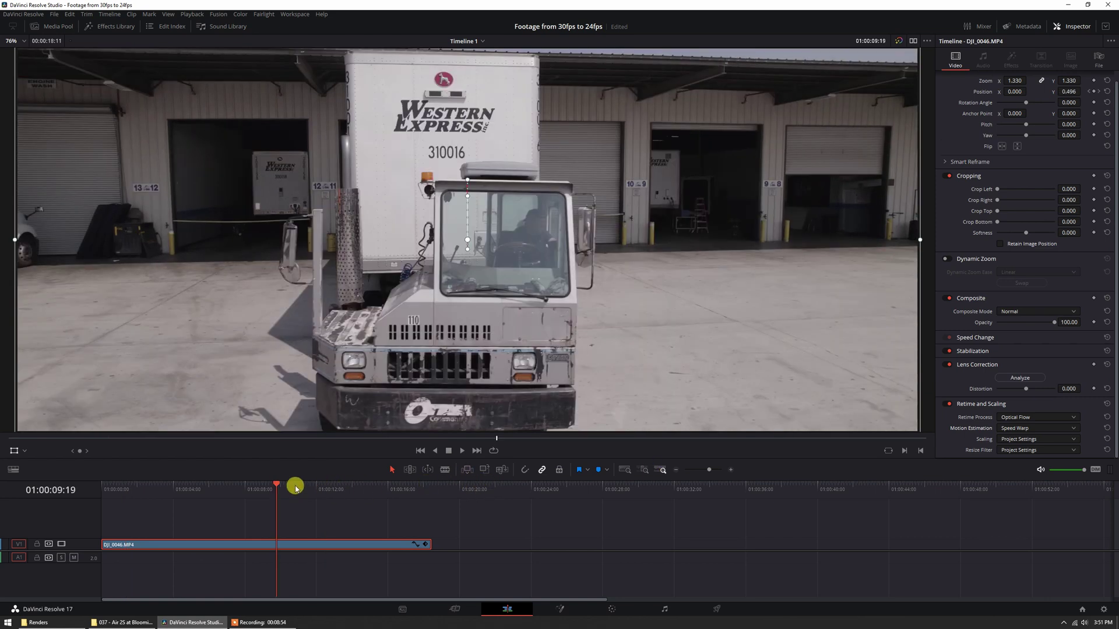
{"action": "left_click", "coordinate": [237, 488]}
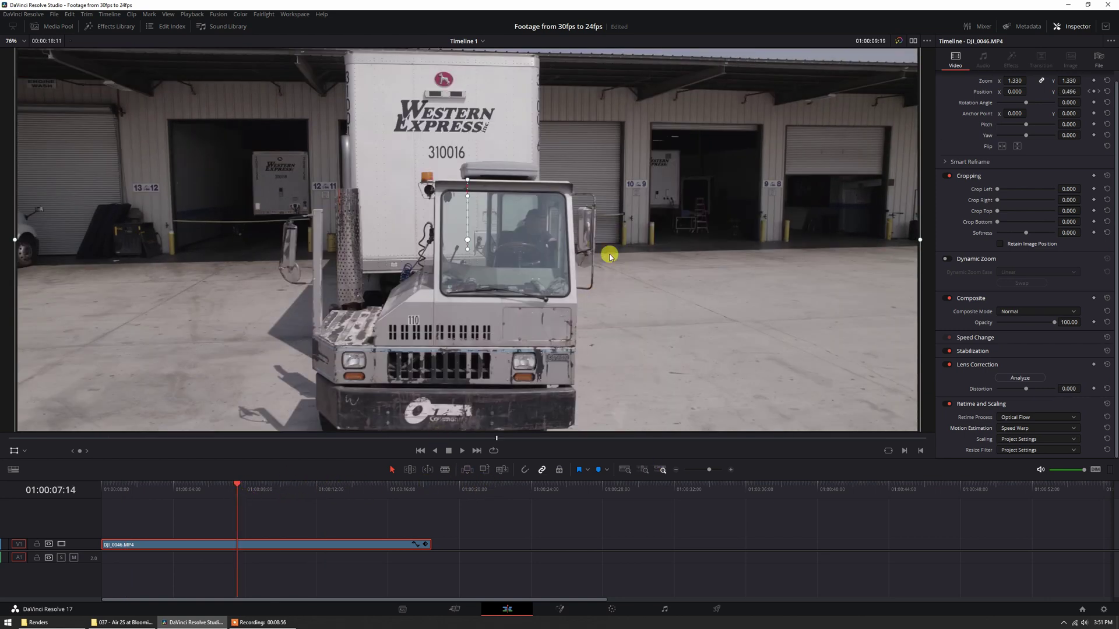
{"action": "scroll", "coordinate": [705, 163], "scroll_direction": "up", "scroll_amount": 8}
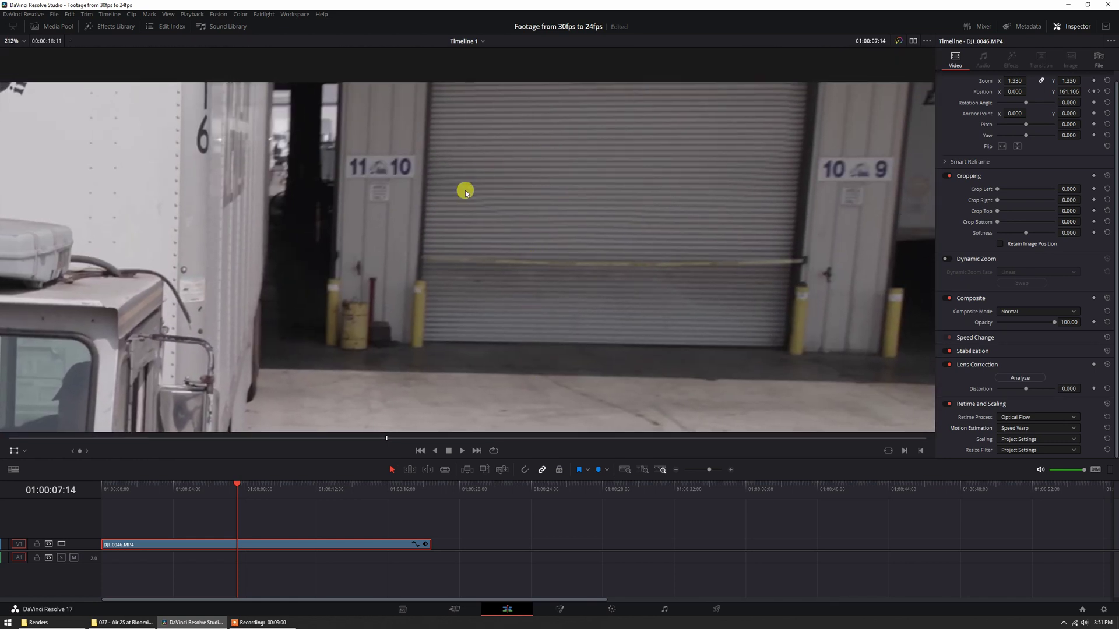
{"action": "scroll", "coordinate": [530, 231], "scroll_direction": "up", "scroll_amount": 8}
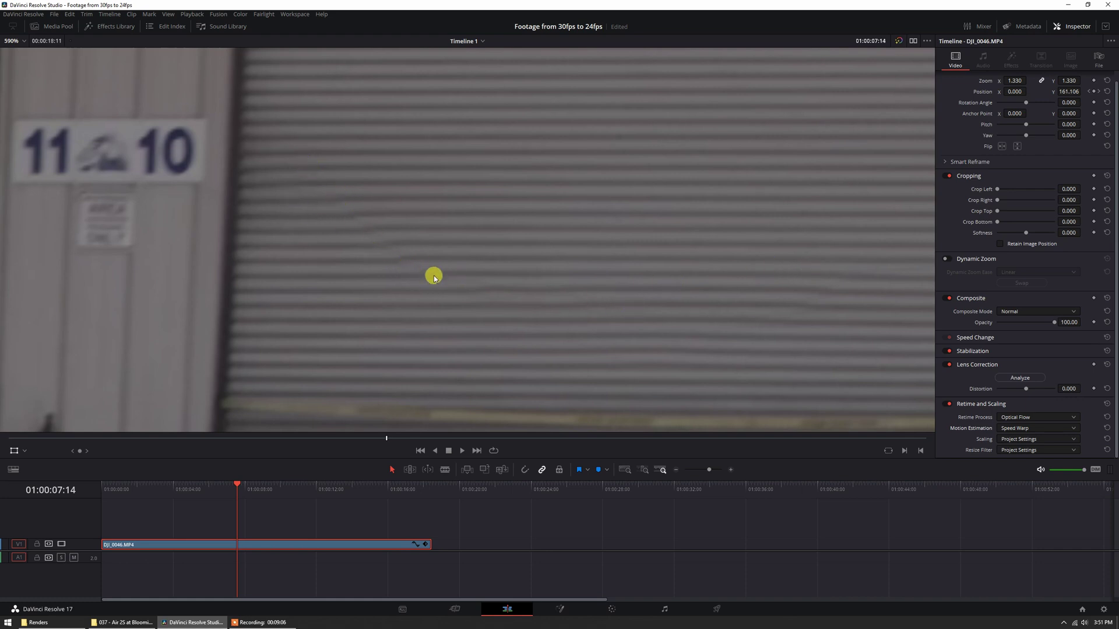
{"action": "scroll", "coordinate": [422, 278], "scroll_direction": "up", "scroll_amount": 5}
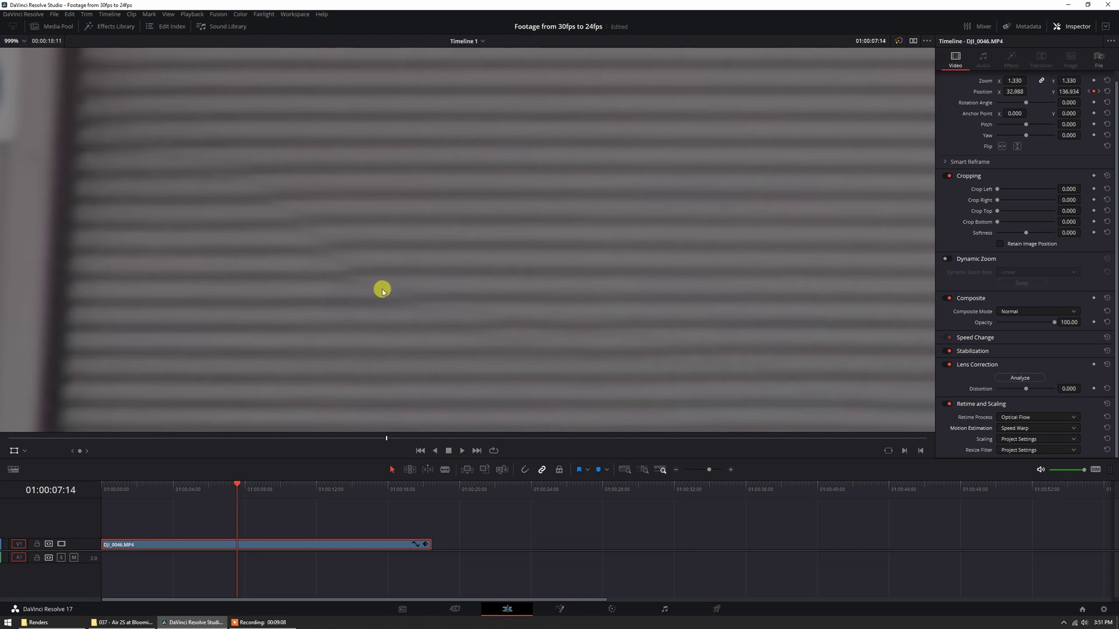
{"action": "scroll", "coordinate": [428, 303], "scroll_direction": "down", "scroll_amount": 3}
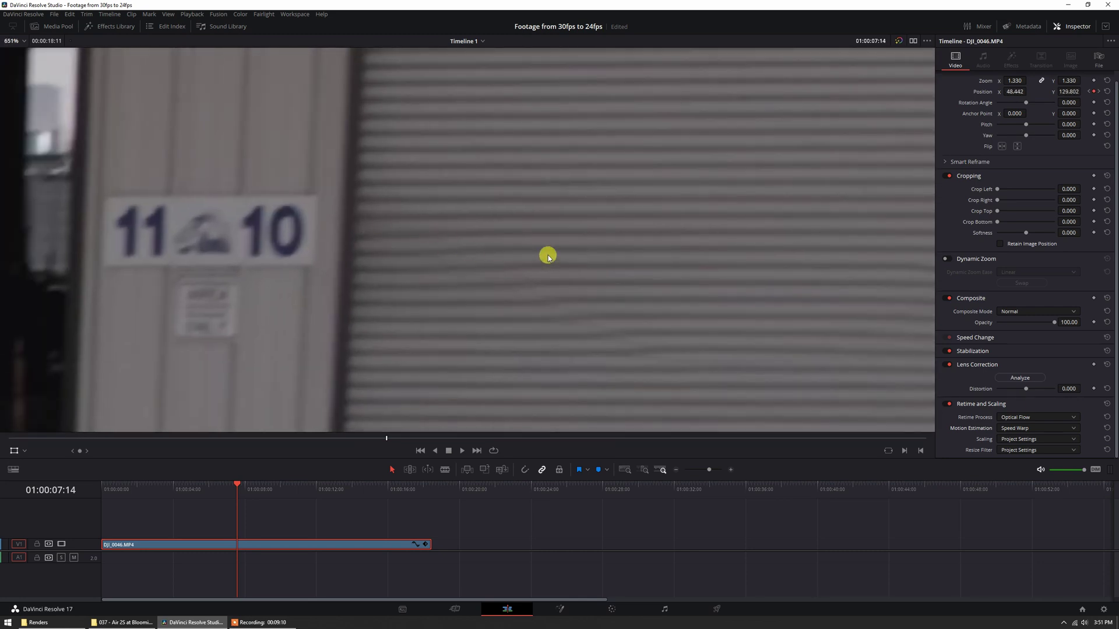
{"action": "scroll", "coordinate": [547, 257], "scroll_direction": "down", "scroll_amount": 10}
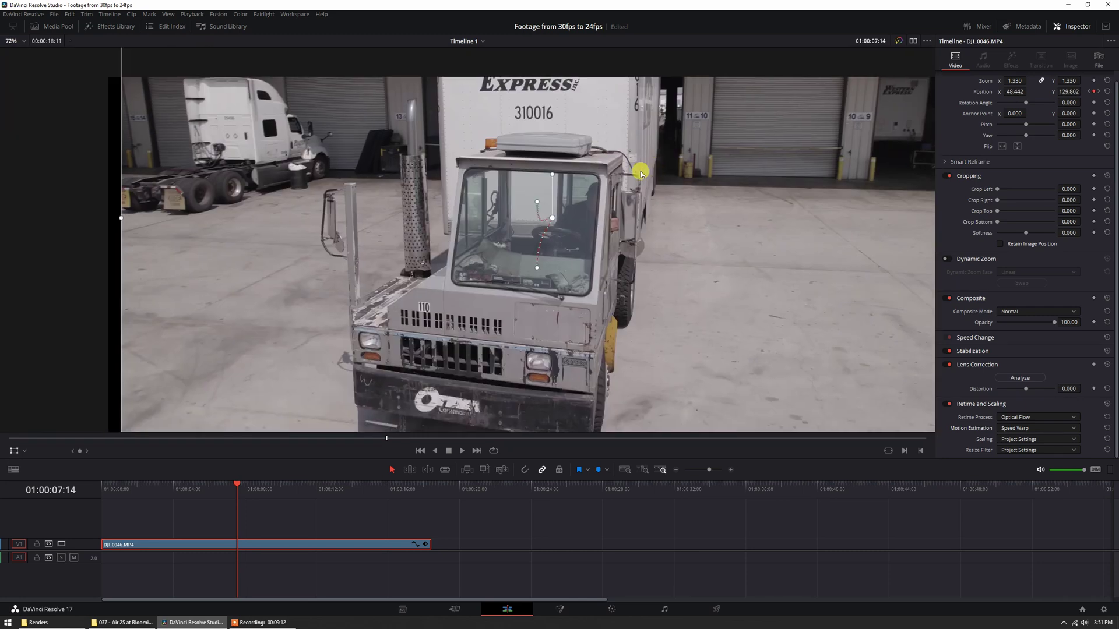
{"action": "scroll", "coordinate": [530, 229], "scroll_direction": "down", "scroll_amount": 2}
{"action": "scroll", "coordinate": [602, 232], "scroll_direction": "up", "scroll_amount": 3}
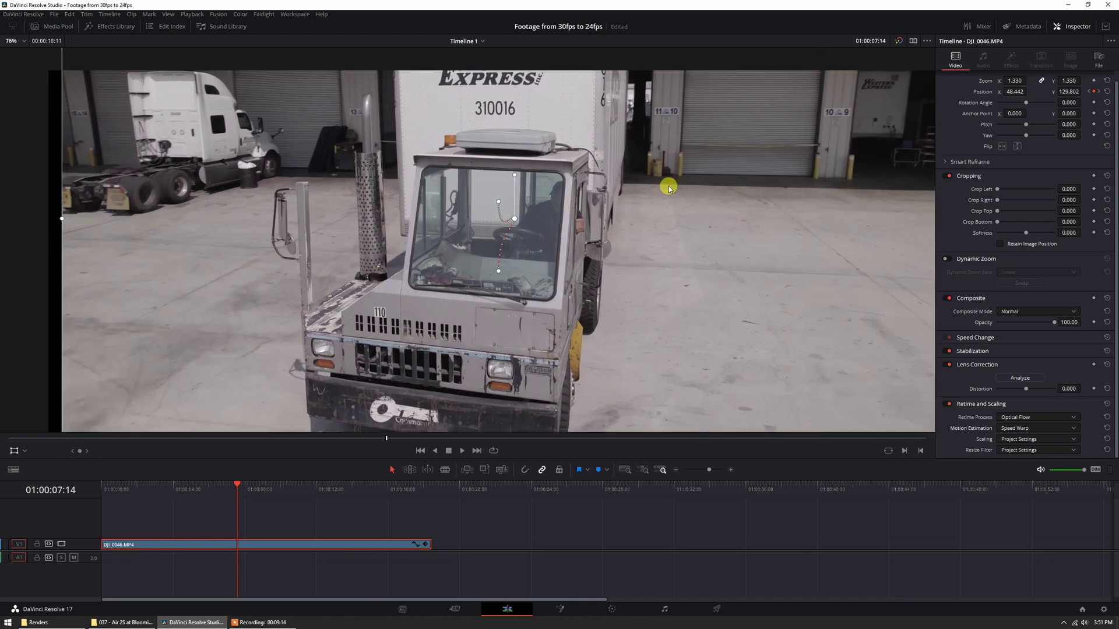
{"action": "scroll", "coordinate": [669, 188], "scroll_direction": "up", "scroll_amount": 5}
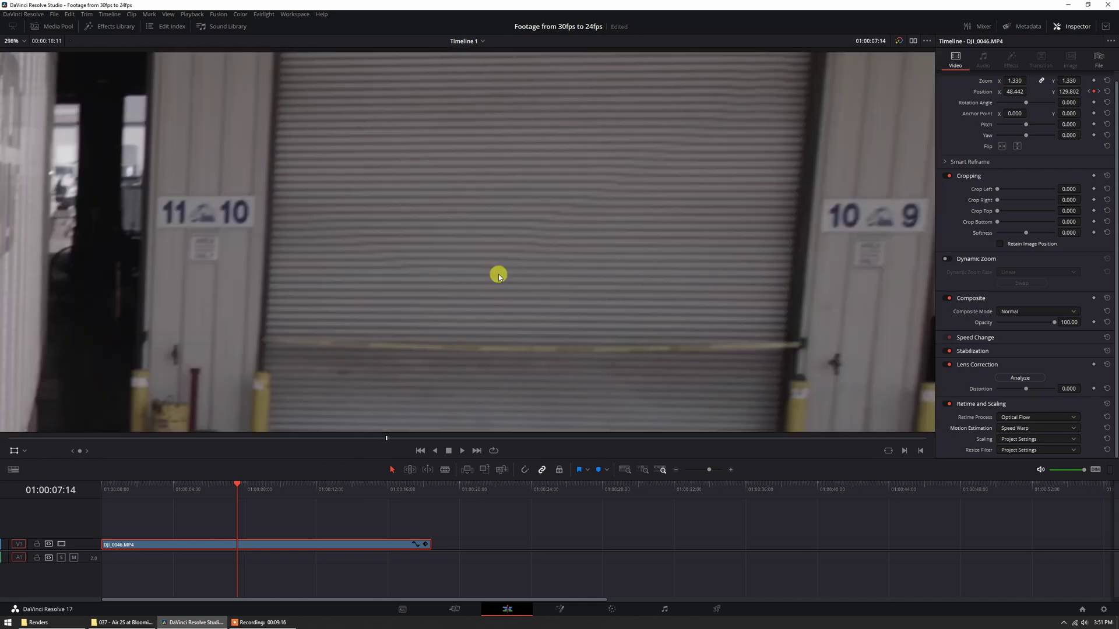
{"action": "scroll", "coordinate": [567, 260], "scroll_direction": "down", "scroll_amount": 5}
{"action": "scroll", "coordinate": [550, 271], "scroll_direction": "up", "scroll_amount": 4}
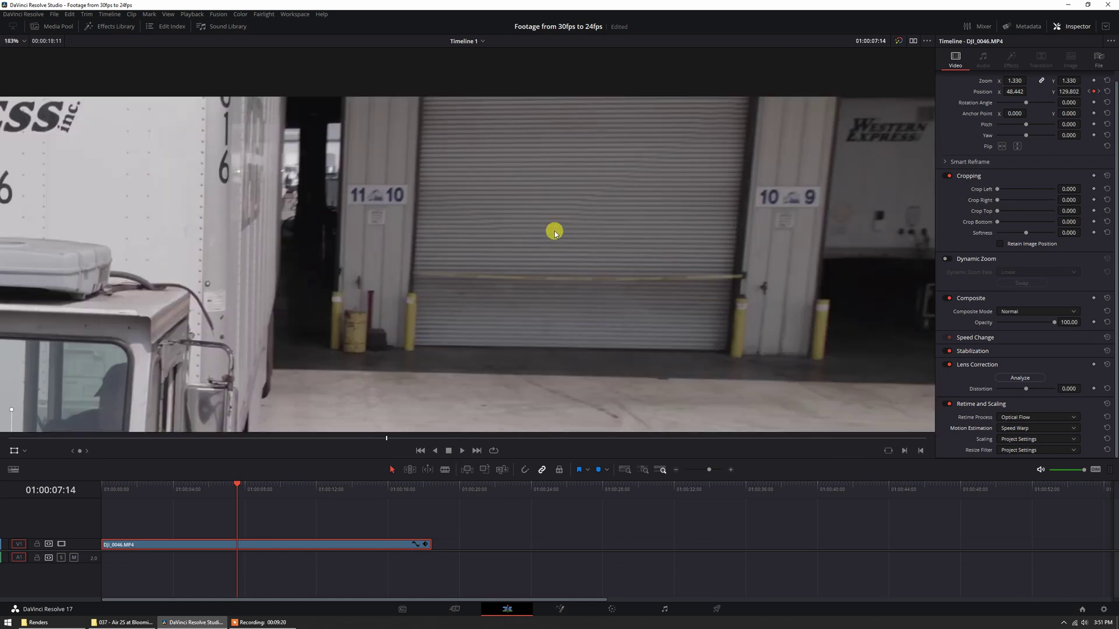
Step: Go to 01:00:04:10 on the timeline and check the GPU's memory usage in Windows Task Manager
{"action": "scroll", "coordinate": [525, 200], "scroll_direction": "down", "scroll_amount": 5}
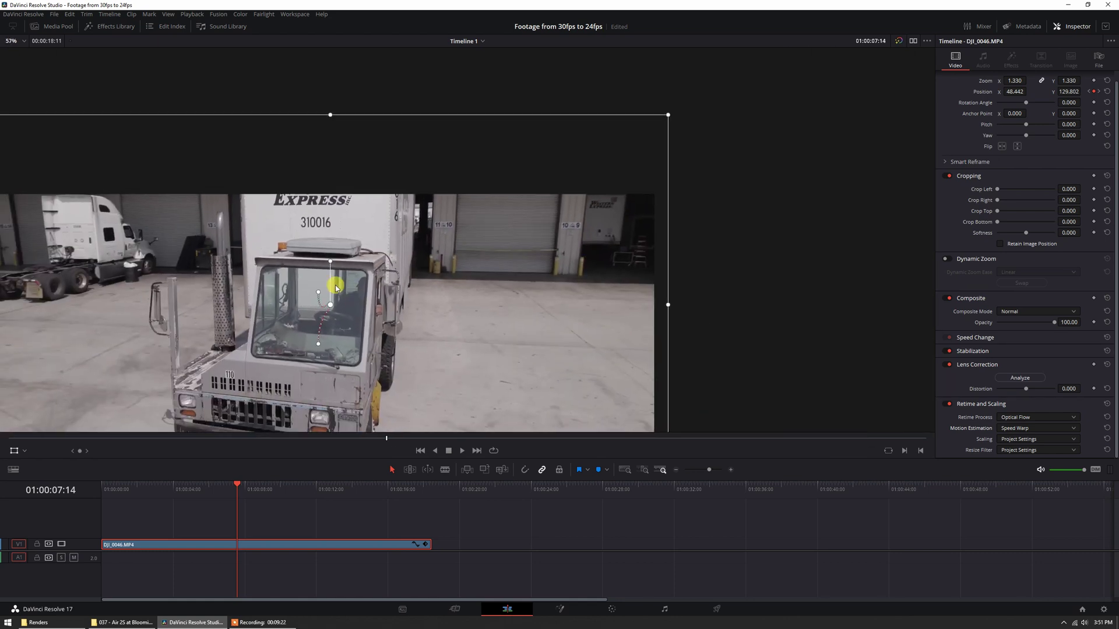
{"action": "scroll", "coordinate": [336, 288], "scroll_direction": "down", "scroll_amount": 2}
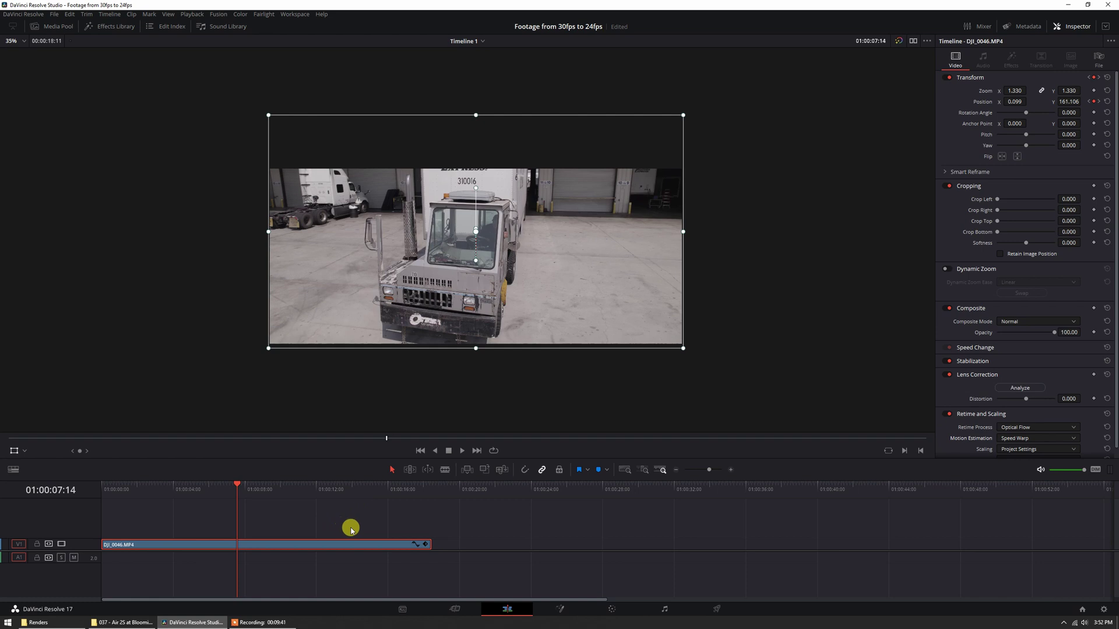
{"action": "left_click", "coordinate": [180, 494]}
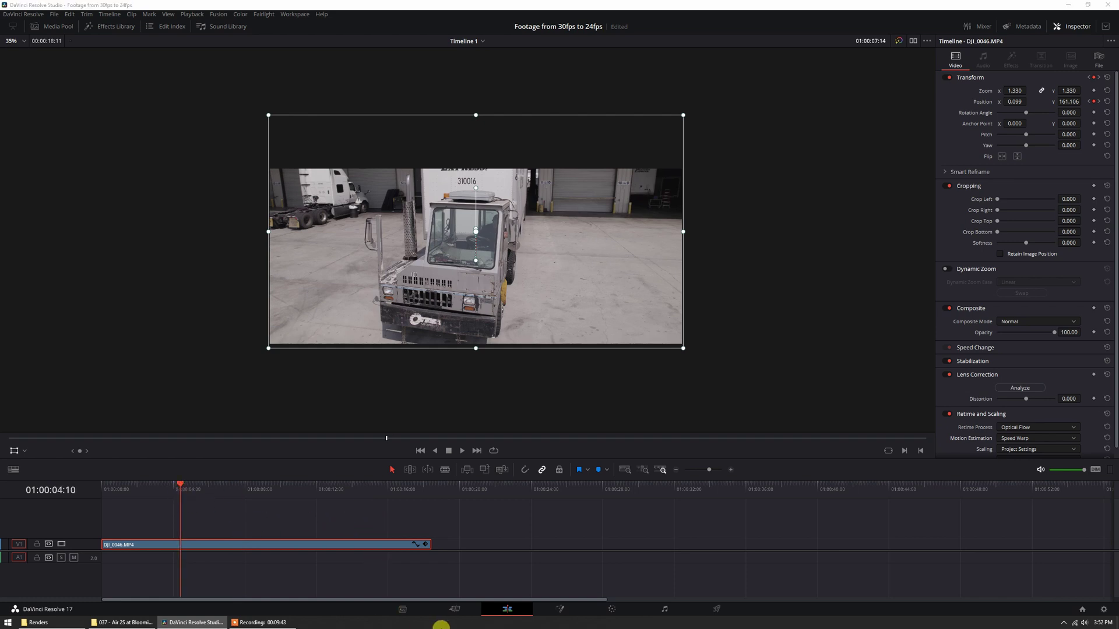
{"action": "right_click", "coordinate": [438, 622]}
{"action": "left_click", "coordinate": [507, 584]}
{"action": "left_click", "coordinate": [104, 368]}
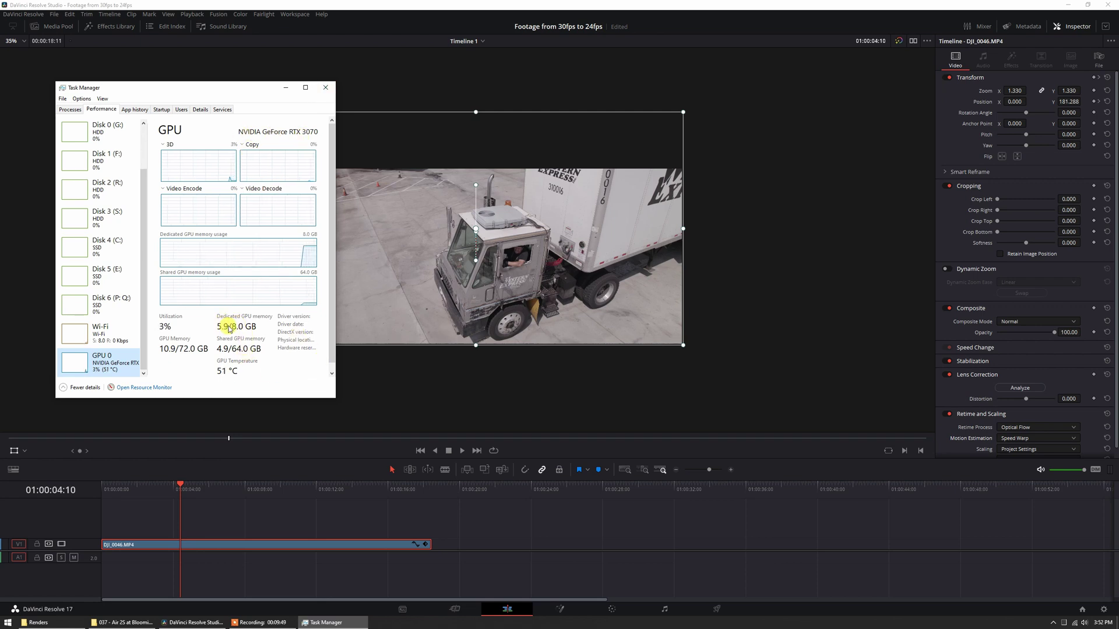
{"action": "left_click", "coordinate": [326, 88]}
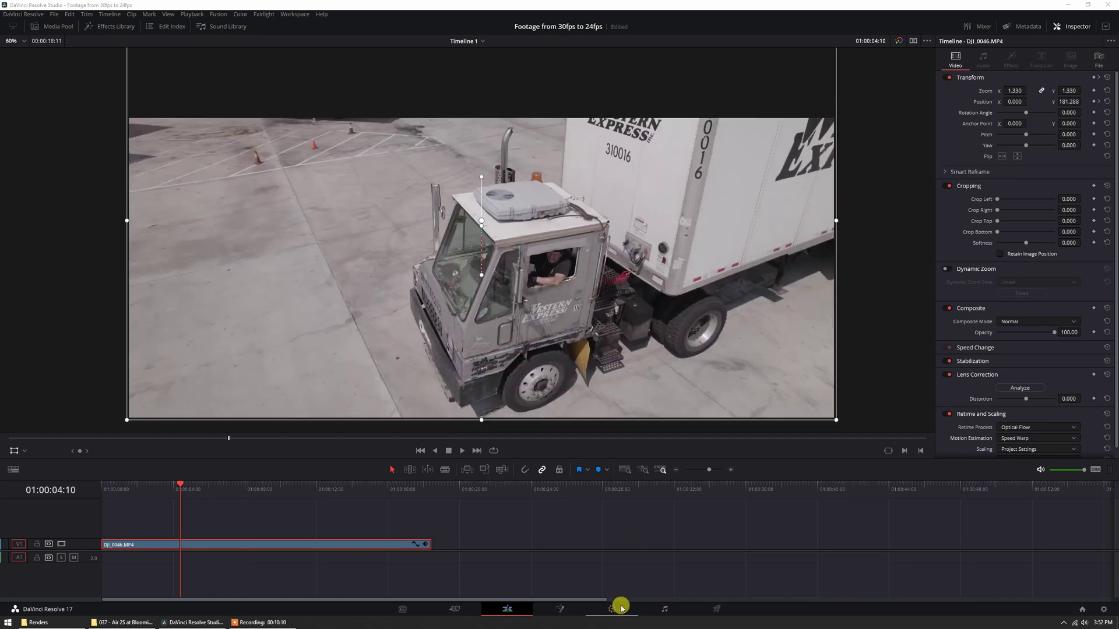
Step: On the Color page, hide the timeline strip and add a serial node after node 01
{"action": "left_click", "coordinate": [611, 609]}
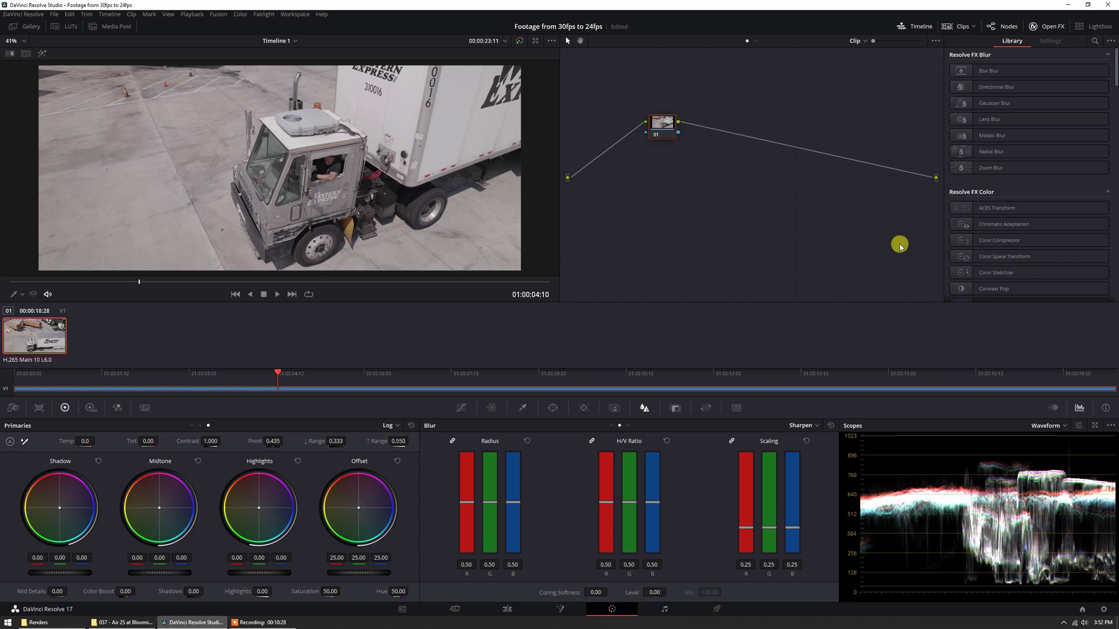
{"action": "left_click", "coordinate": [961, 29]}
{"action": "left_click", "coordinate": [921, 30]}
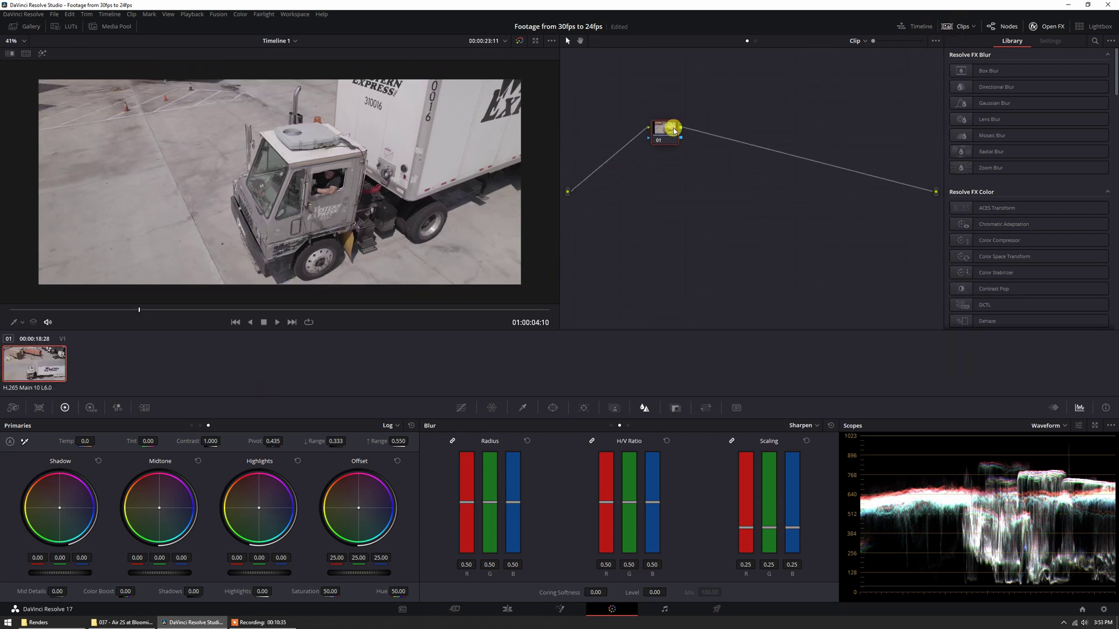
{"action": "key", "text": "alt+s"}
{"action": "left_click_drag", "start_coordinate": [718, 130], "coordinate": [738, 117]}
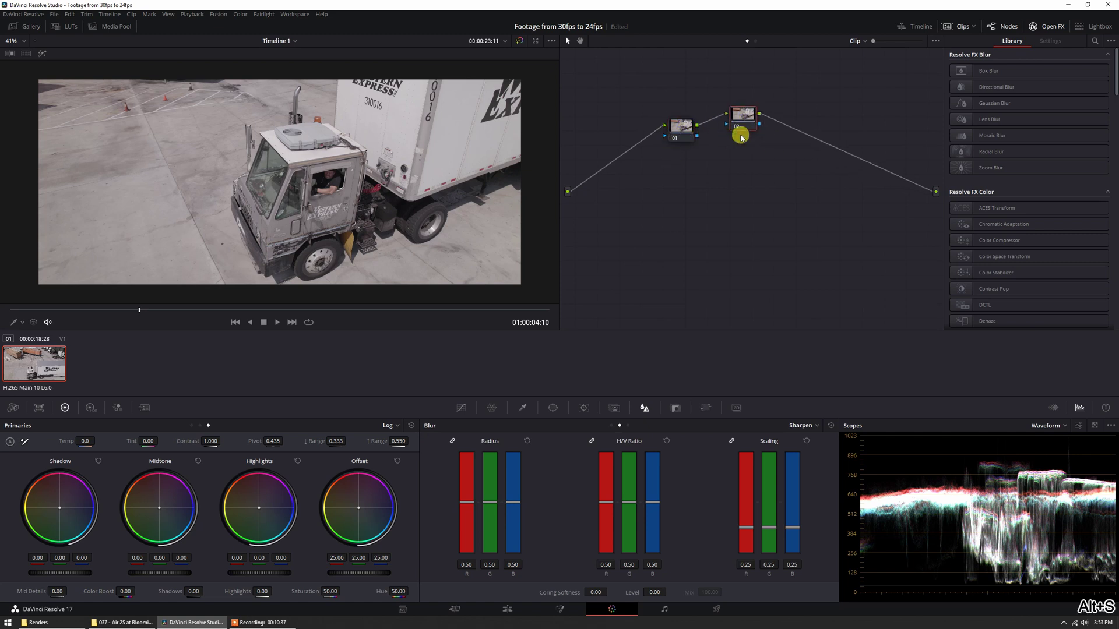
Step: Add motion blur to node 02 with Better motion estimation, Medium motion range and a Motion Blur amount of 35
{"action": "left_click", "coordinate": [145, 408]}
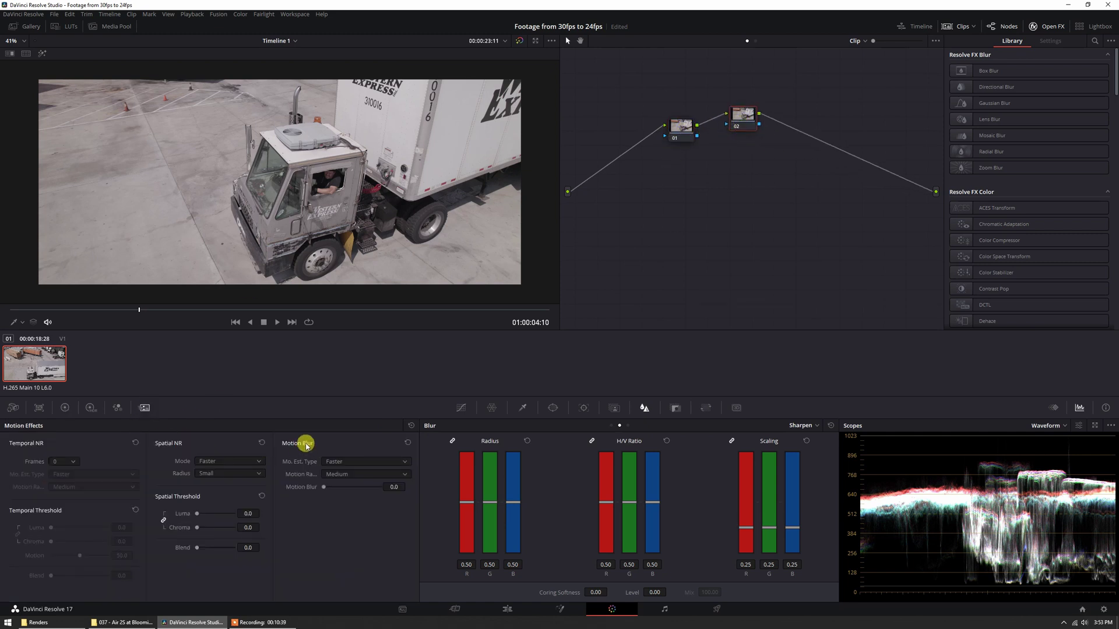
{"action": "left_click", "coordinate": [357, 462]}
{"action": "left_click", "coordinate": [361, 483]}
{"action": "left_click", "coordinate": [355, 475]}
{"action": "left_click", "coordinate": [367, 496]}
Step: On the Edit page, examine the roller door beside the 11-10 sign at 01:00:07:08 with the built-in motion blur applied
{"action": "left_click", "coordinate": [508, 609]}
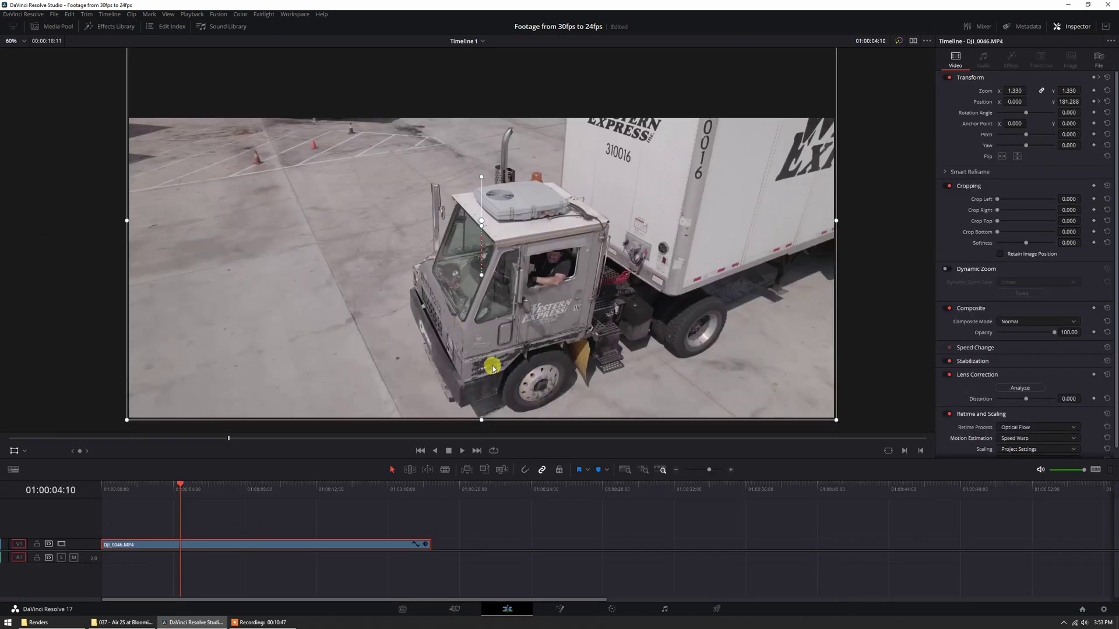
{"action": "scroll", "coordinate": [542, 271], "scroll_direction": "up", "scroll_amount": 2}
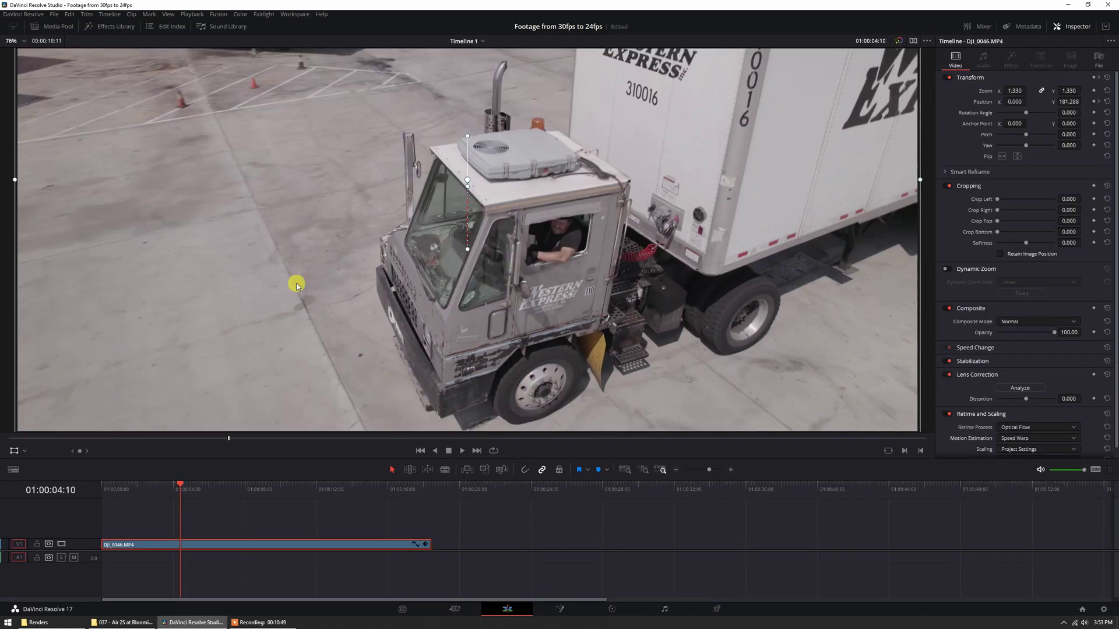
{"action": "left_click", "coordinate": [269, 487]}
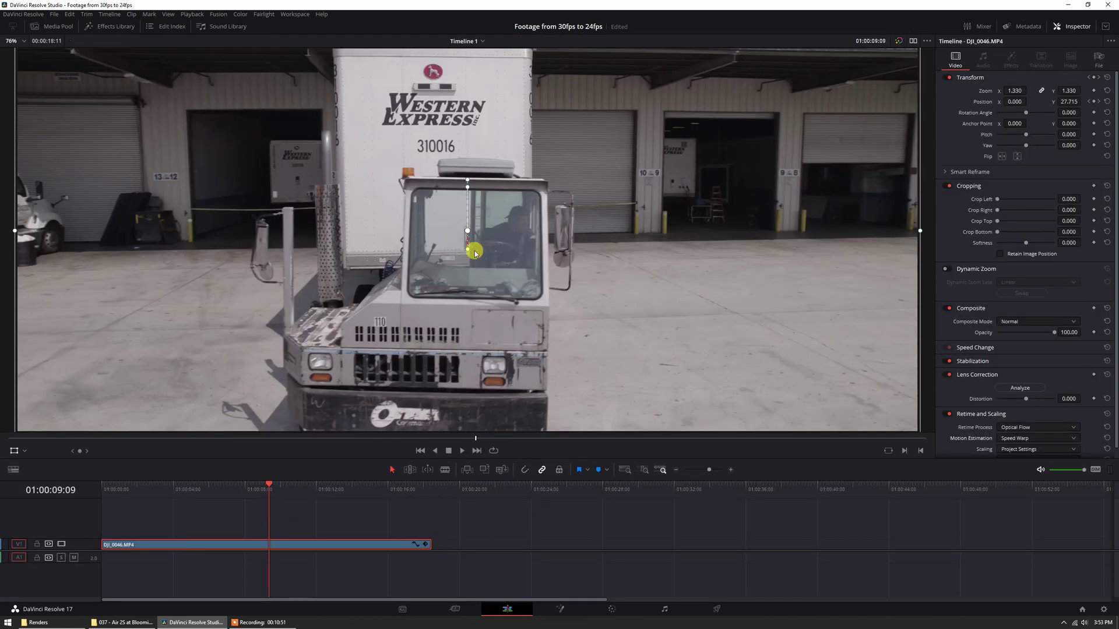
{"action": "left_click", "coordinate": [233, 487]}
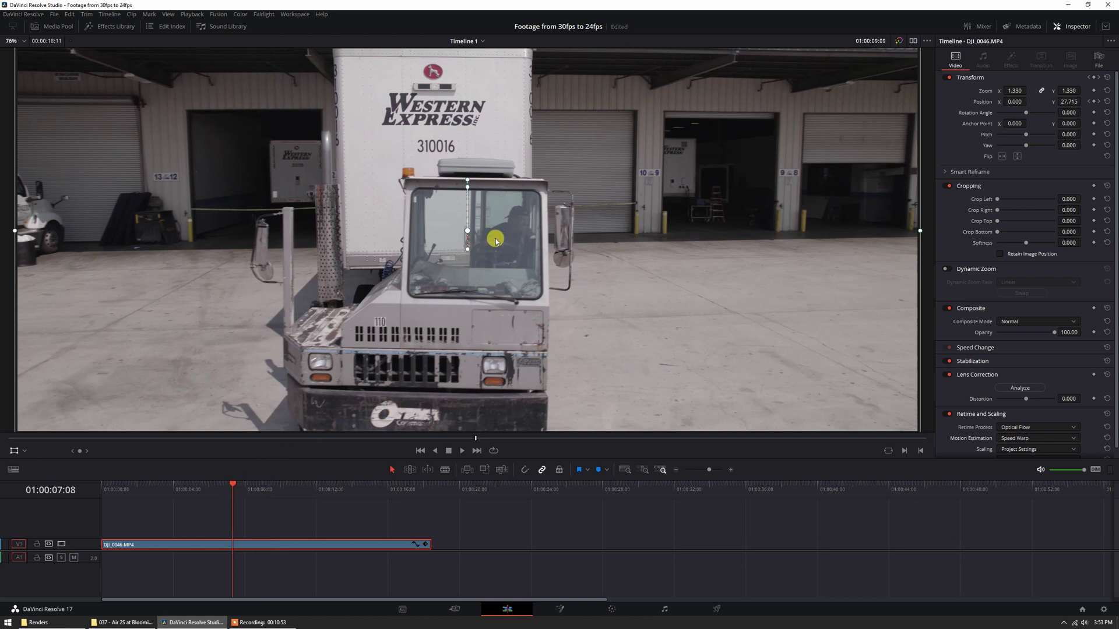
{"action": "scroll", "coordinate": [582, 198], "scroll_direction": "up", "scroll_amount": 5}
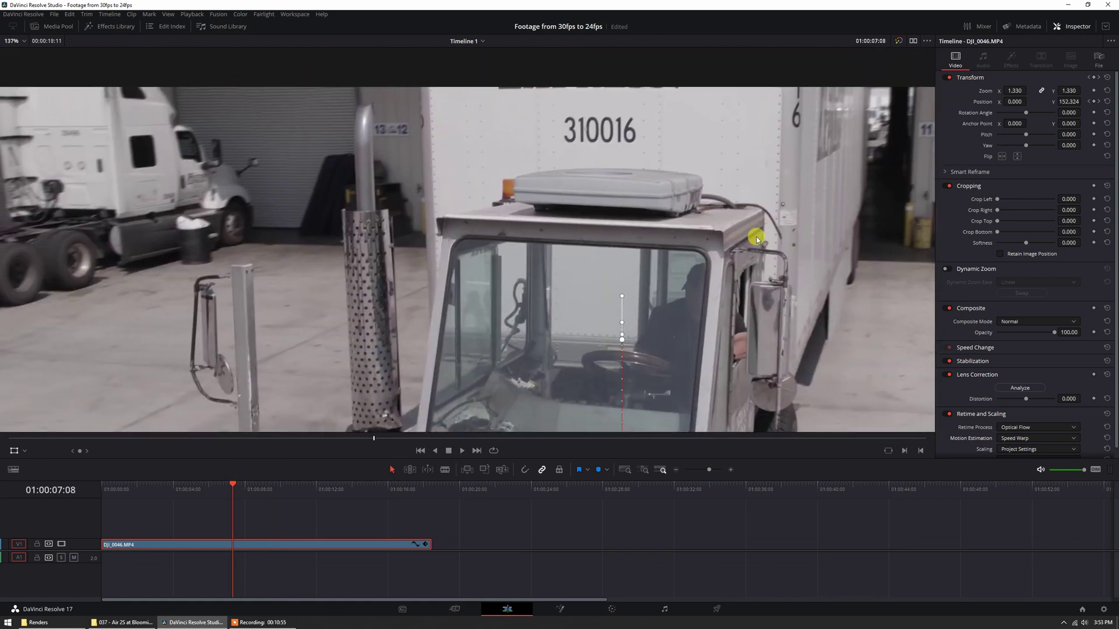
{"action": "scroll", "coordinate": [787, 236], "scroll_direction": "up", "scroll_amount": 6}
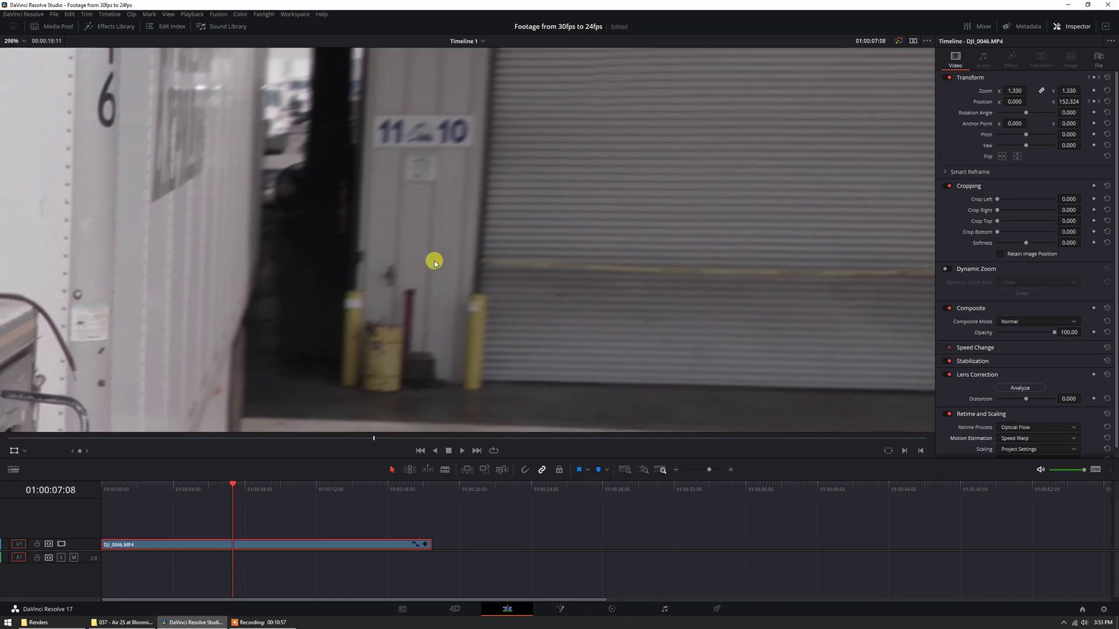
{"action": "scroll", "coordinate": [399, 285], "scroll_direction": "down", "scroll_amount": 2}
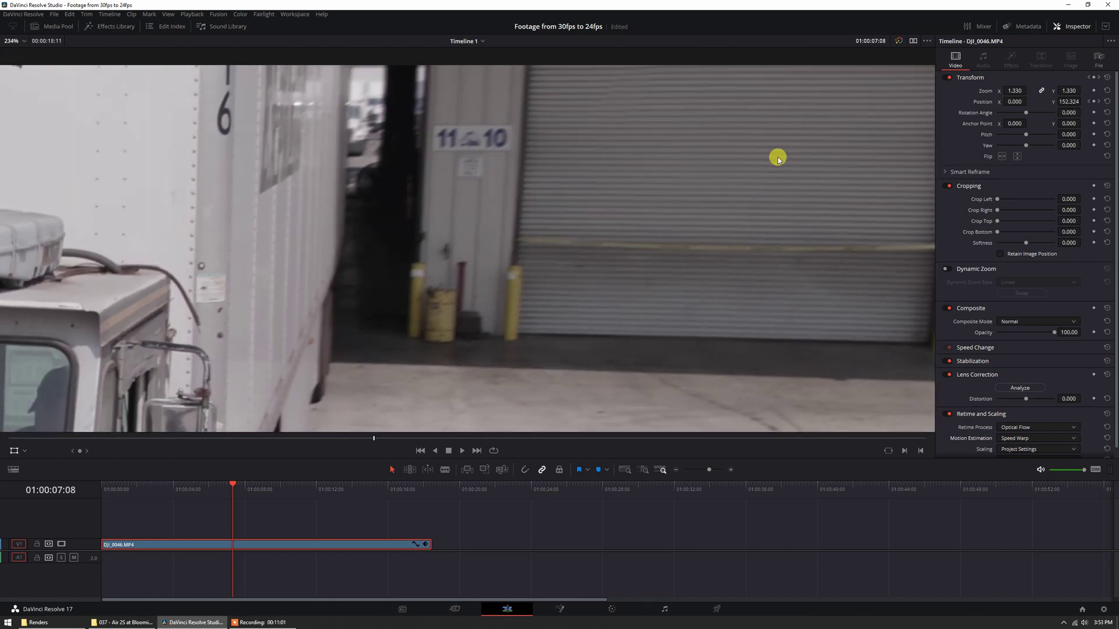
{"action": "scroll", "coordinate": [768, 162], "scroll_direction": "up", "scroll_amount": 3}
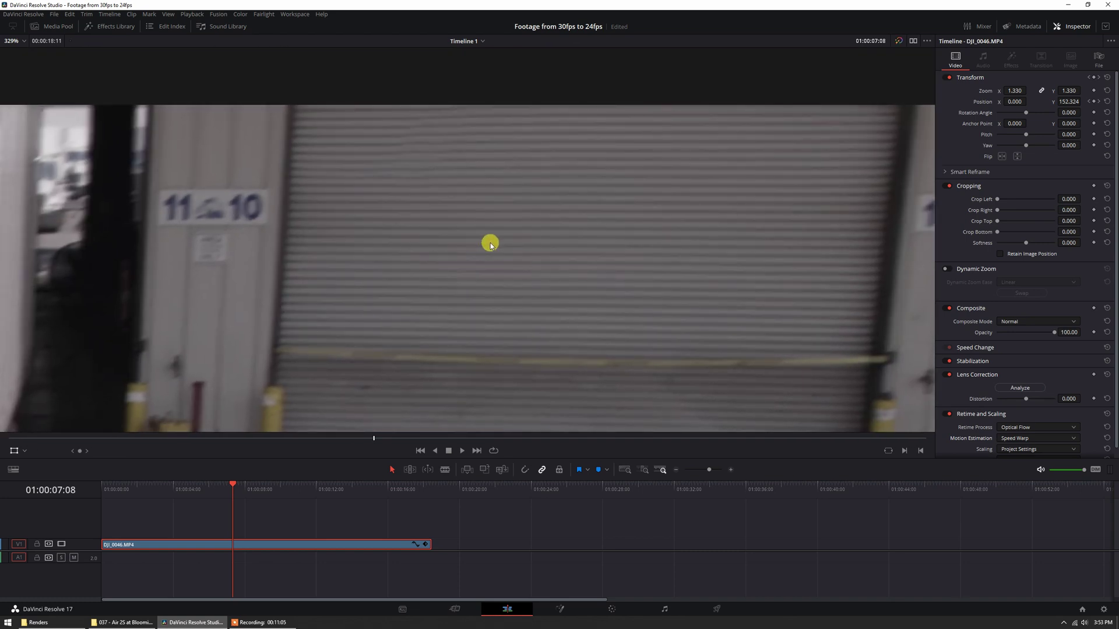
{"action": "scroll", "coordinate": [502, 268], "scroll_direction": "down", "scroll_amount": 2}
{"action": "scroll", "coordinate": [509, 288], "scroll_direction": "down", "scroll_amount": 4}
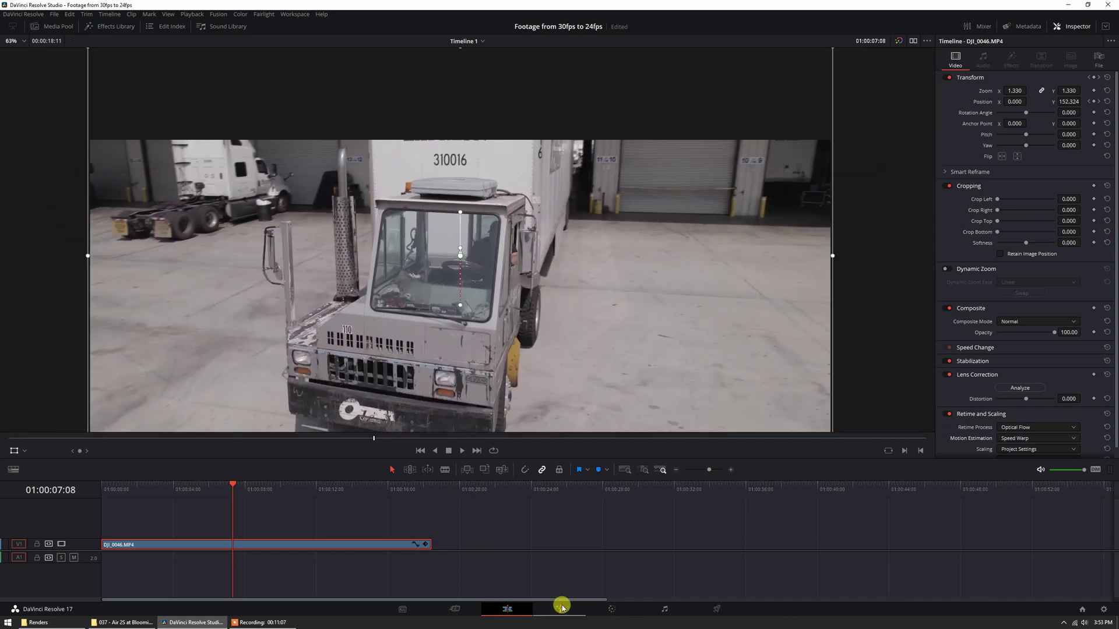
{"action": "left_click", "coordinate": [611, 609]}
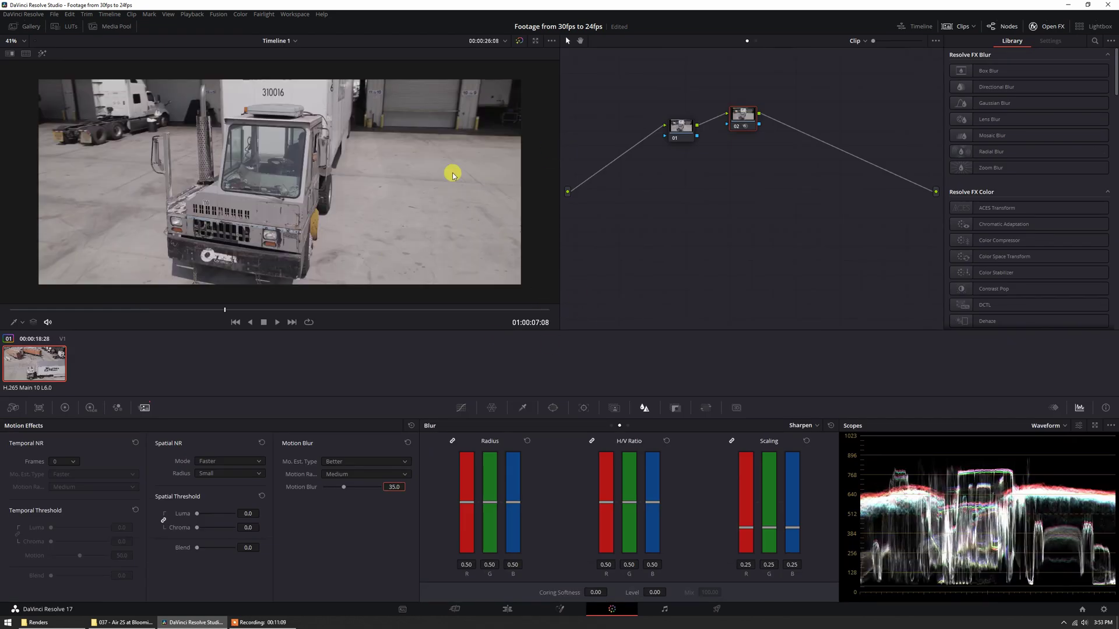
{"action": "left_click", "coordinate": [507, 609]}
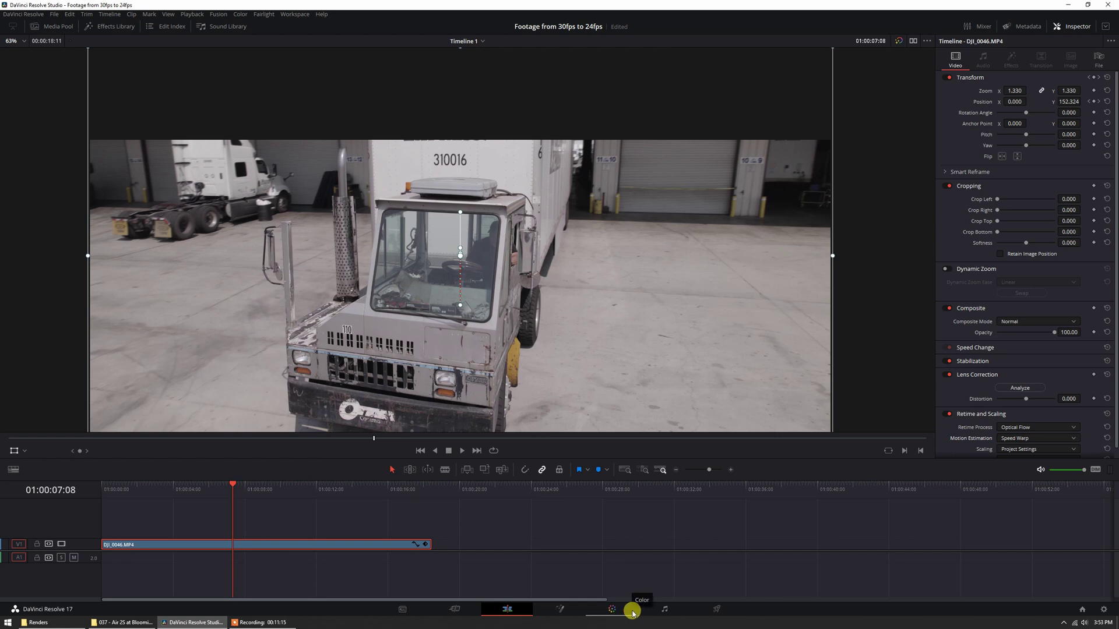
Step: Reset the Motion Effects settings on node 02 in the Color page
{"action": "left_click", "coordinate": [608, 611]}
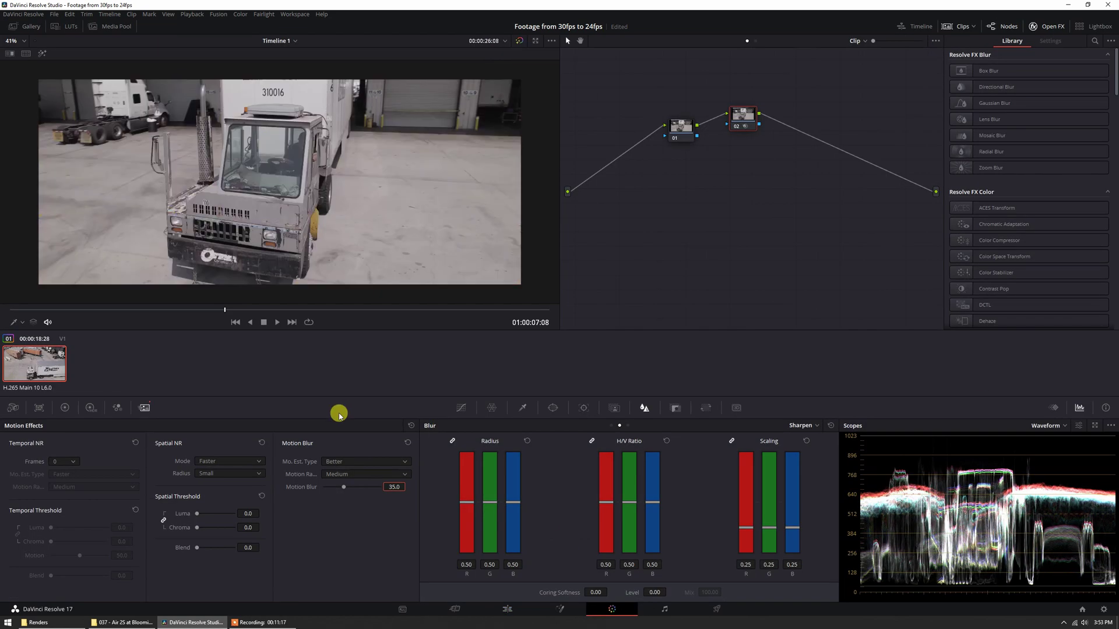
{"action": "left_click", "coordinate": [411, 426]}
{"action": "right_click", "coordinate": [742, 119]}
{"action": "left_click", "coordinate": [762, 138]}
Step: Apply the REVision Effects RSMB effect to node 02 with Use GPU on and Sensitivity at 100
{"action": "scroll", "coordinate": [997, 240], "scroll_direction": "down", "scroll_amount": 15}
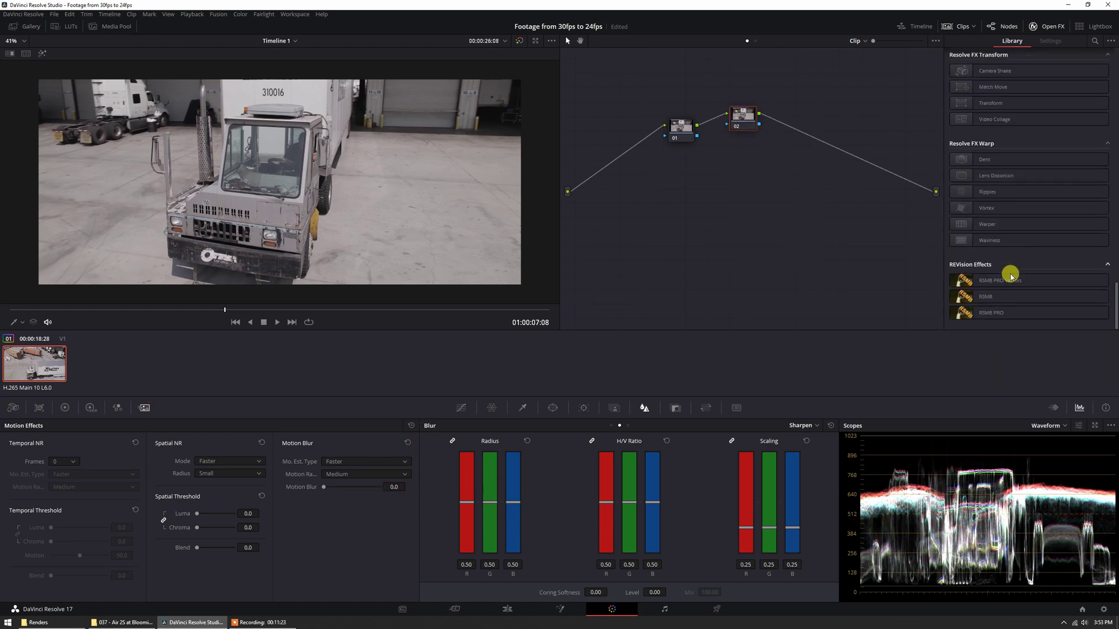
{"action": "left_click_drag", "start_coordinate": [994, 296], "coordinate": [742, 115]}
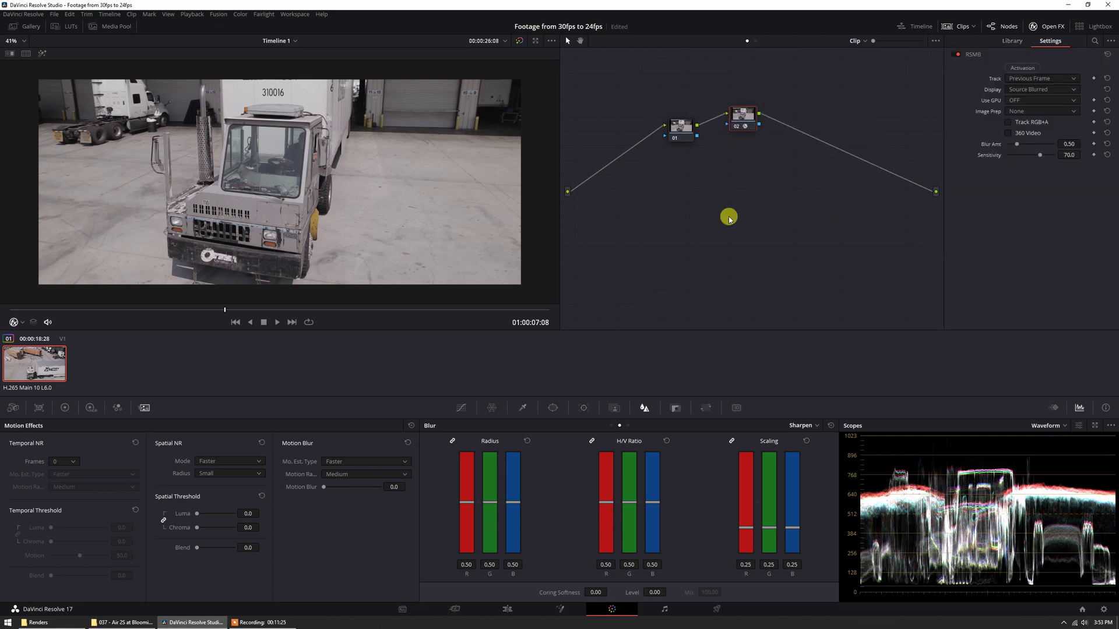
{"action": "left_click", "coordinate": [1015, 102]}
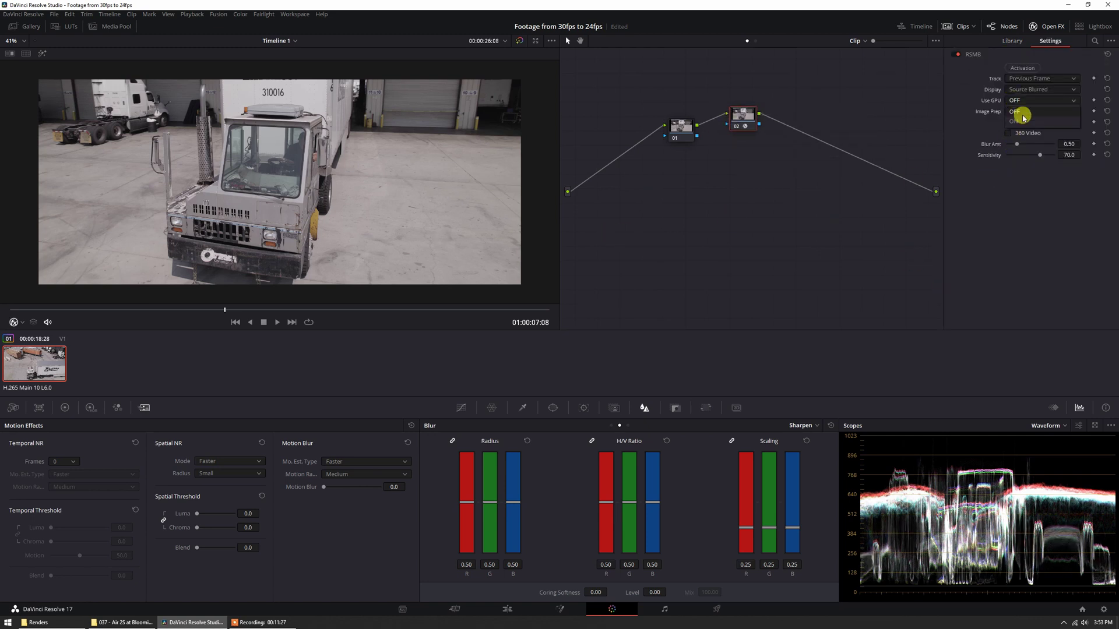
{"action": "left_click", "coordinate": [1020, 117]}
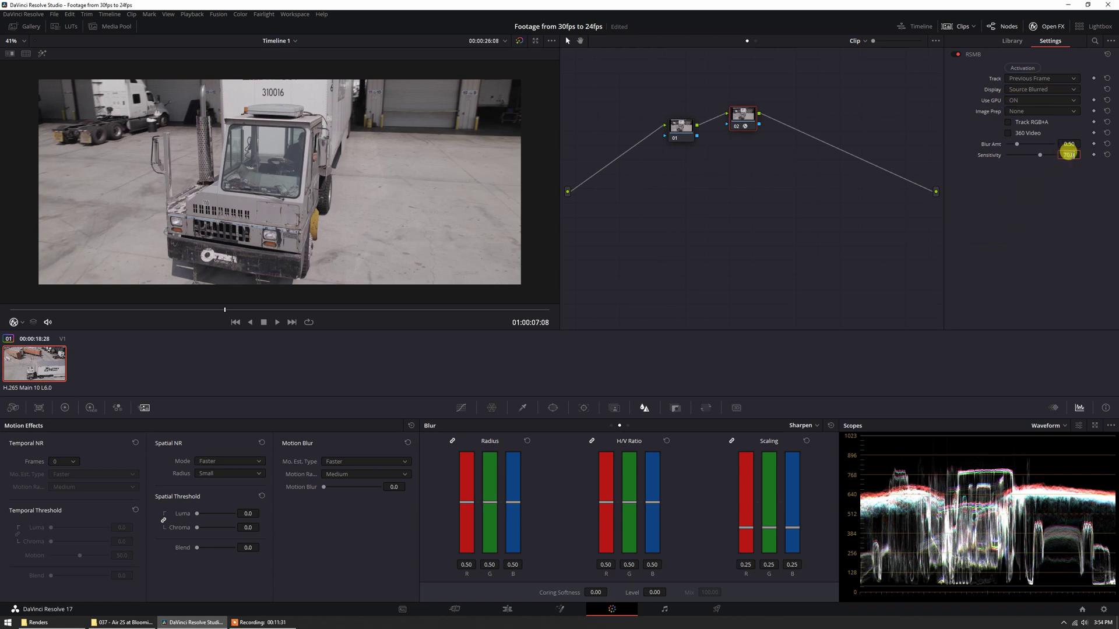
{"action": "left_click", "coordinate": [1074, 159]}
{"action": "scroll", "coordinate": [693, 204], "scroll_direction": "up", "scroll_amount": 1}
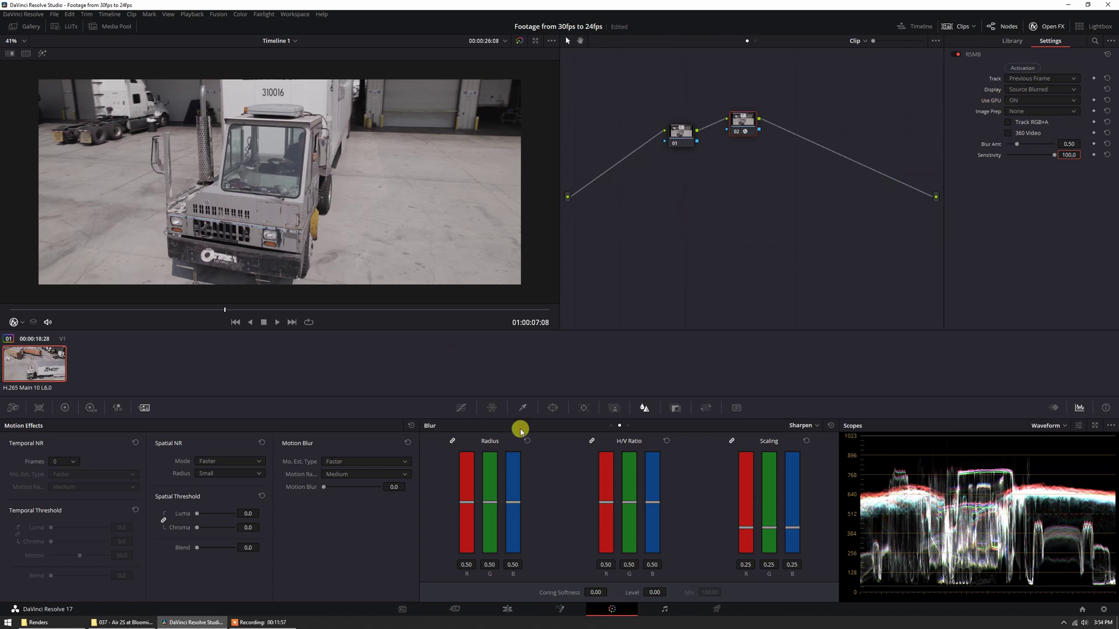
Step: Return to the Edit page and examine the roller door and concrete floor at 01:00:07:08 for artifacts with RSMB applied
{"action": "left_click", "coordinate": [509, 610]}
{"action": "scroll", "coordinate": [668, 250], "scroll_direction": "up", "scroll_amount": 5}
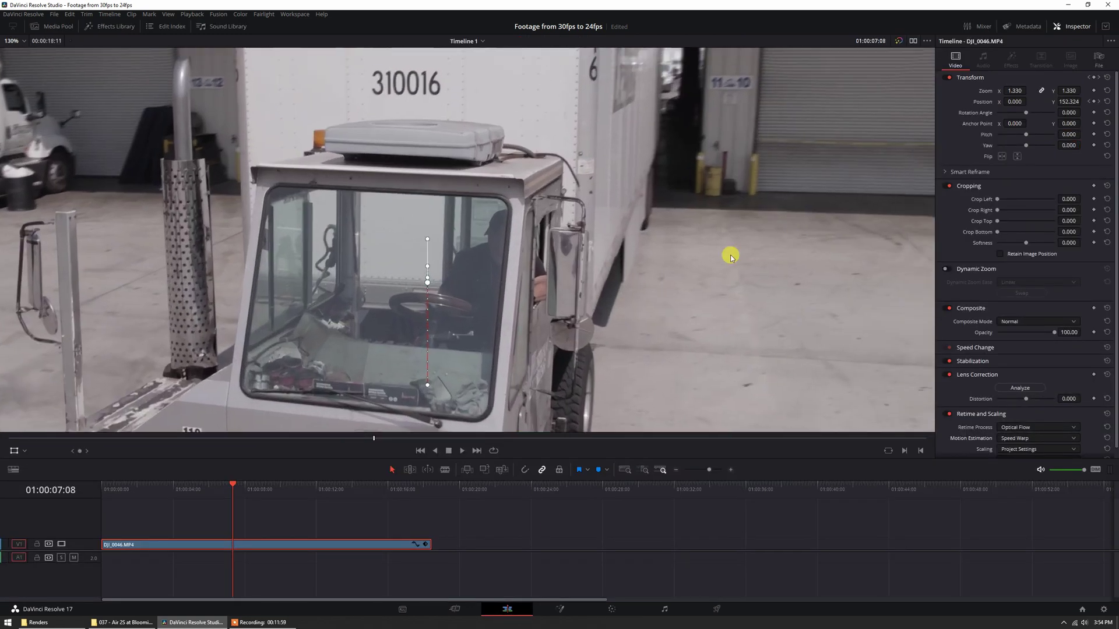
{"action": "scroll", "coordinate": [606, 315], "scroll_direction": "up", "scroll_amount": 2}
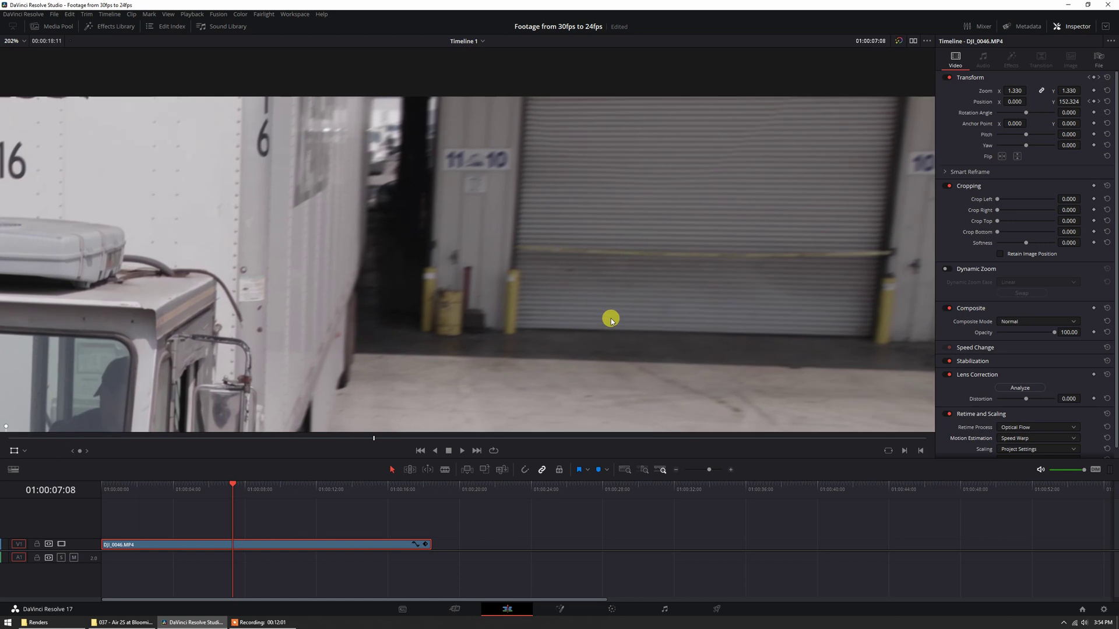
{"action": "scroll", "coordinate": [571, 307], "scroll_direction": "up", "scroll_amount": 3}
{"action": "scroll", "coordinate": [432, 357], "scroll_direction": "down", "scroll_amount": 5}
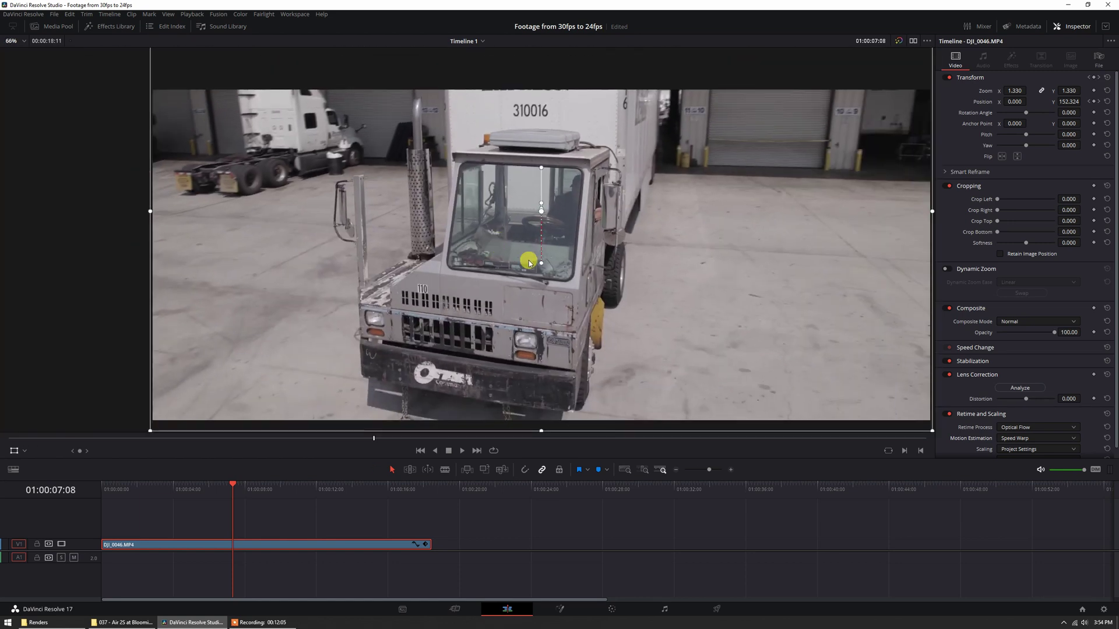
{"action": "scroll", "coordinate": [448, 320], "scroll_direction": "down", "scroll_amount": 5}
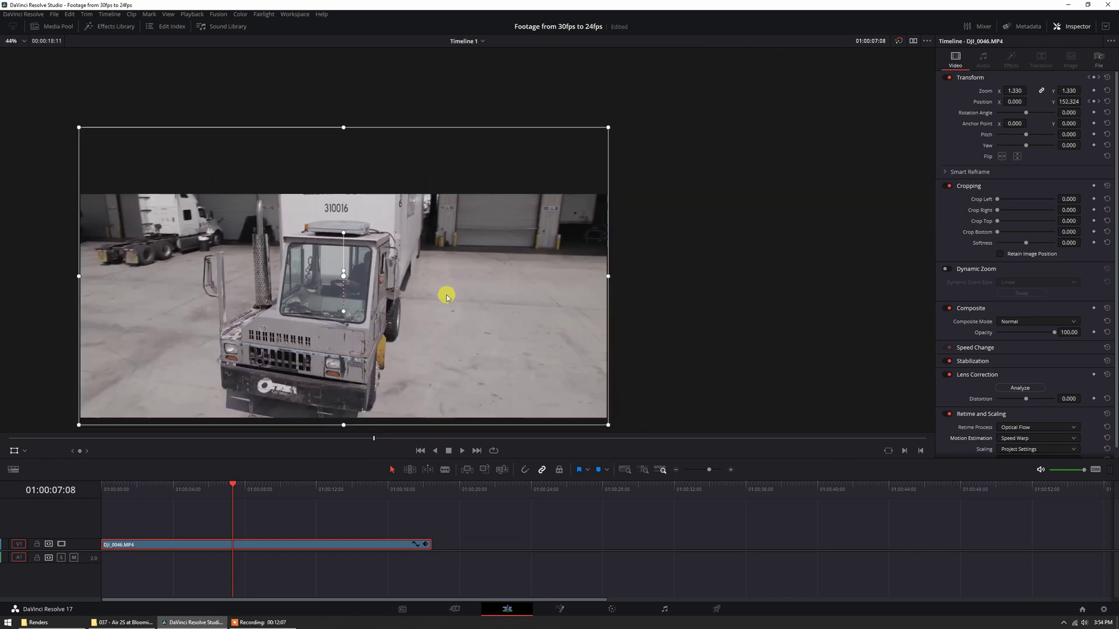
{"action": "scroll", "coordinate": [488, 280], "scroll_direction": "up", "scroll_amount": 8}
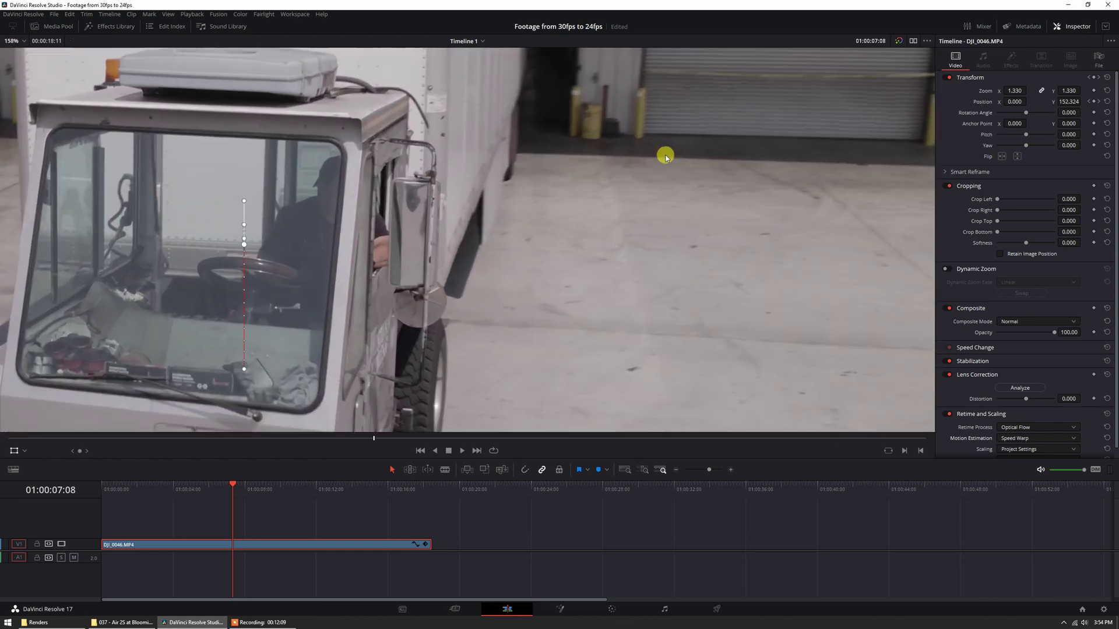
{"action": "scroll", "coordinate": [522, 253], "scroll_direction": "up", "scroll_amount": 2}
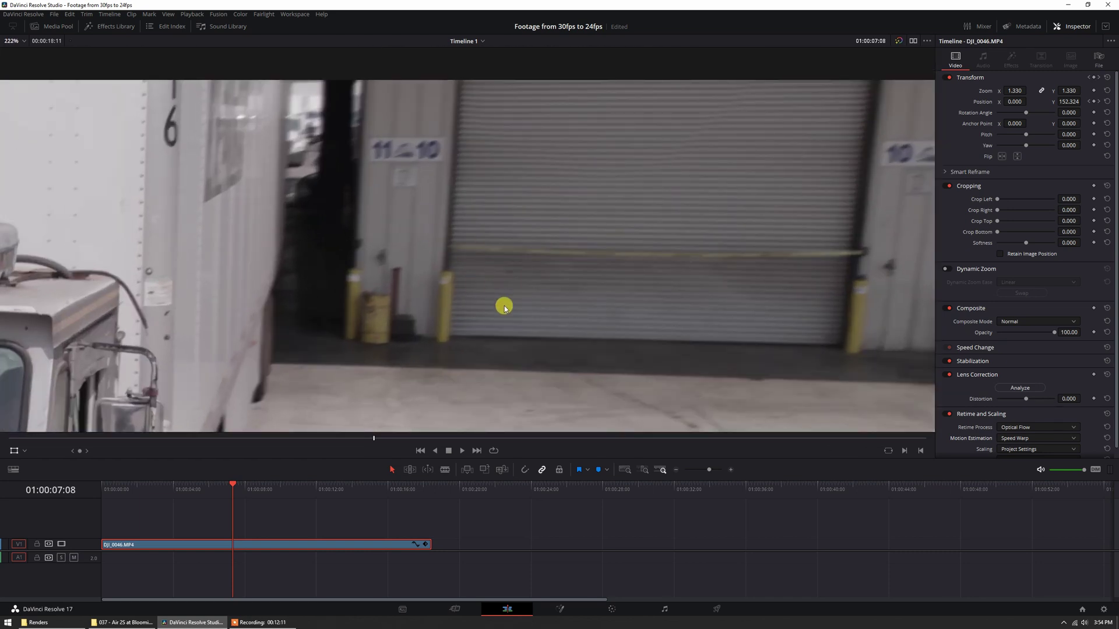
{"action": "scroll", "coordinate": [504, 307], "scroll_direction": "down", "scroll_amount": 6}
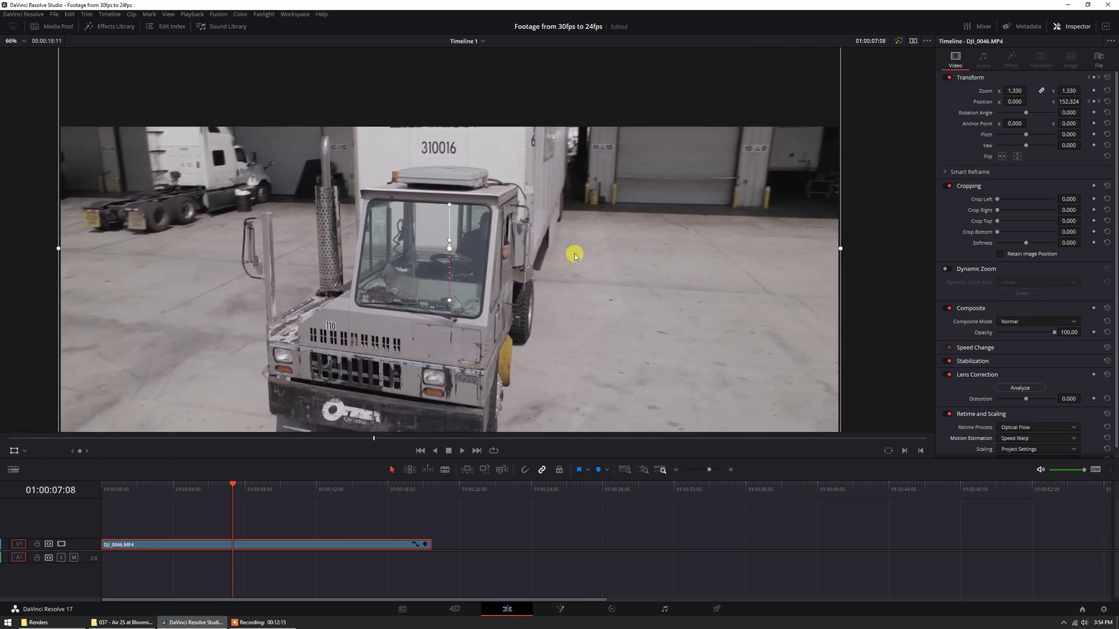
{"action": "scroll", "coordinate": [568, 256], "scroll_direction": "down", "scroll_amount": 1}
{"action": "scroll", "coordinate": [589, 257], "scroll_direction": "up", "scroll_amount": 5}
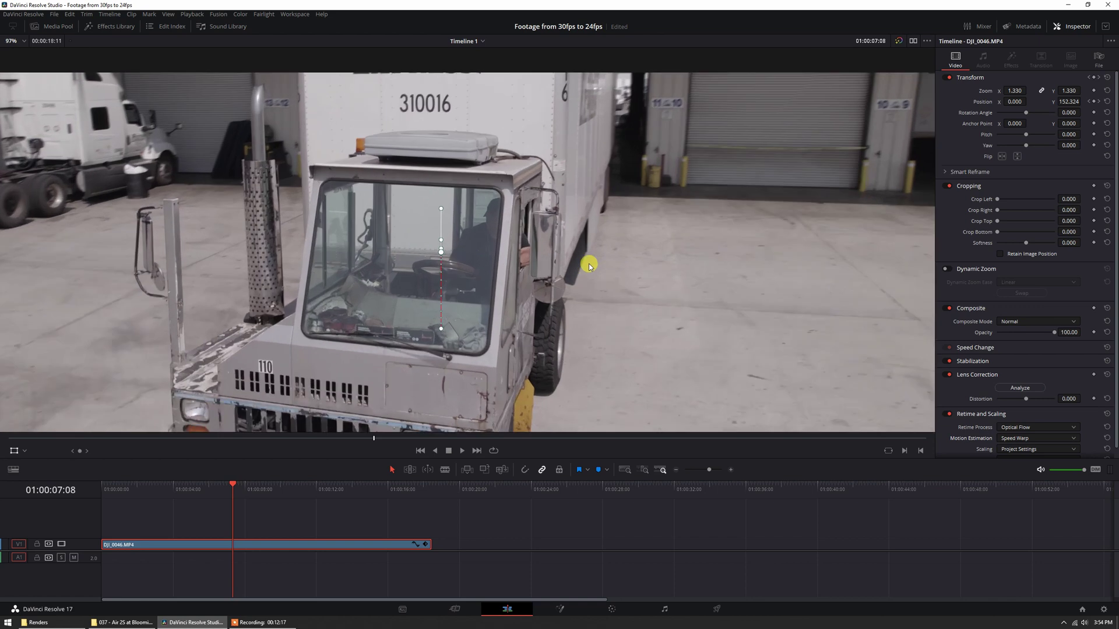
{"action": "scroll", "coordinate": [454, 342], "scroll_direction": "up", "scroll_amount": 2}
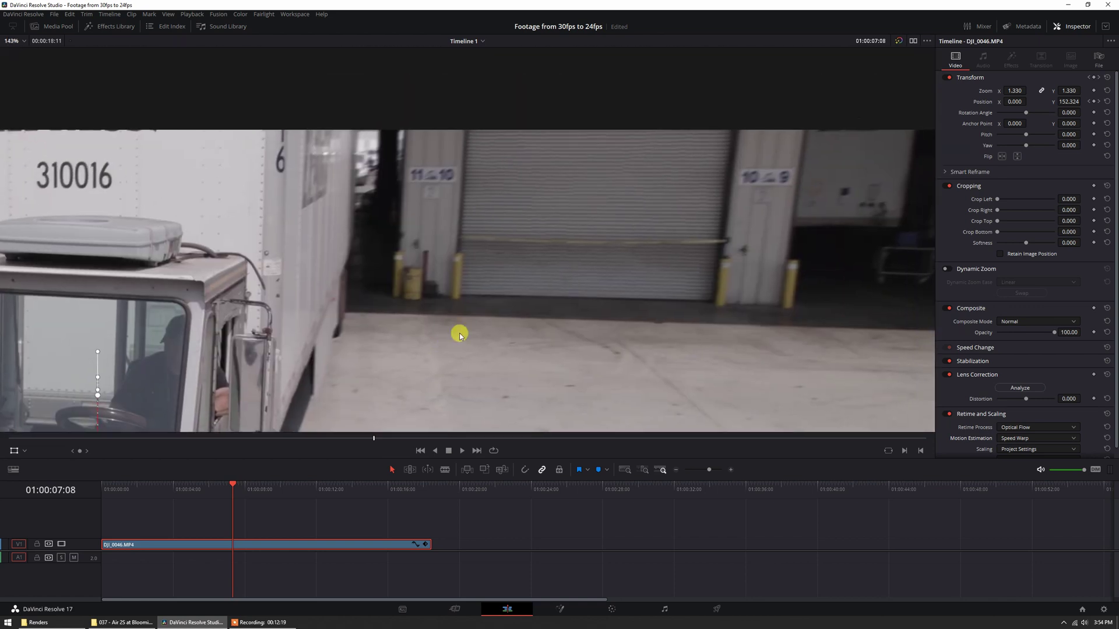
Step: Check the truck at 01:00:04:15 with RSMB applied, first on the Color page and again on the Edit page
{"action": "scroll", "coordinate": [495, 300], "scroll_direction": "down", "scroll_amount": 1}
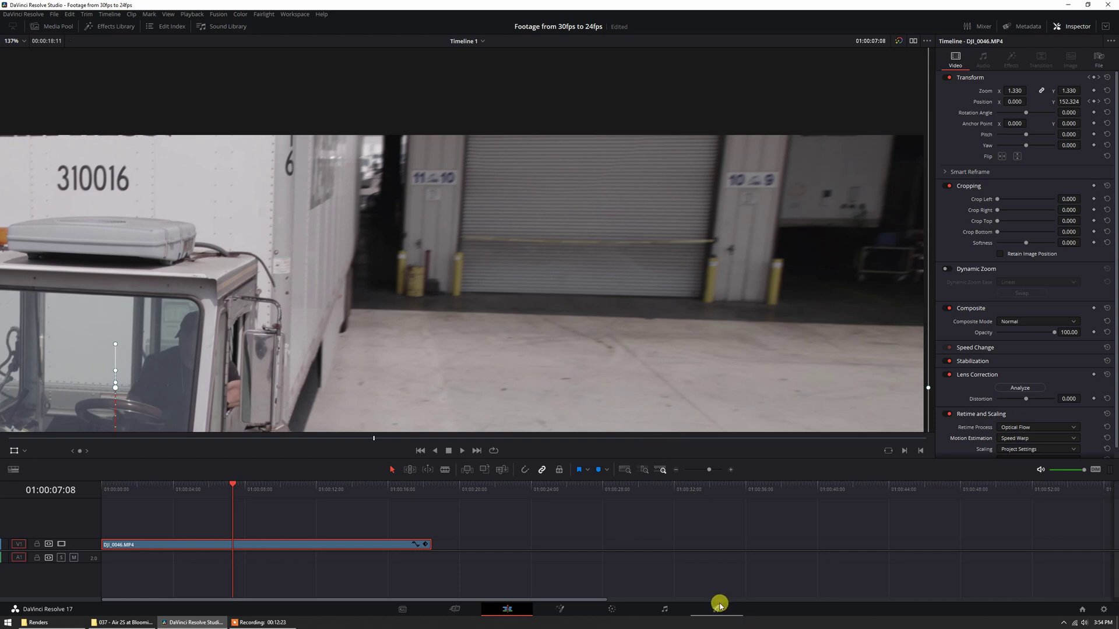
{"action": "left_click", "coordinate": [613, 609]}
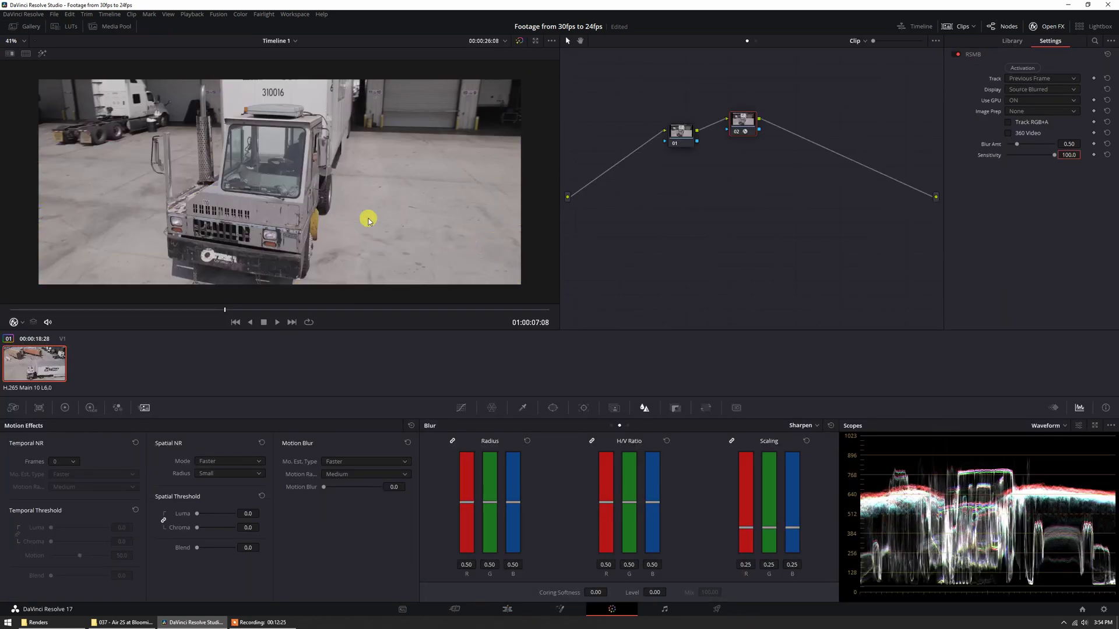
{"action": "left_click", "coordinate": [145, 309]}
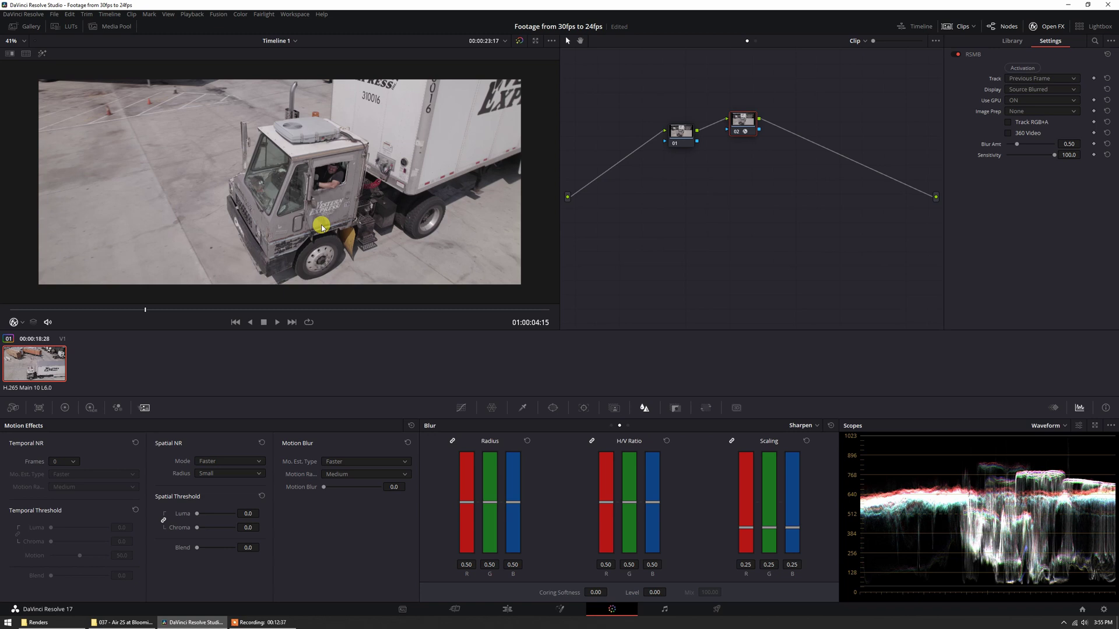
{"action": "left_click", "coordinate": [505, 608]}
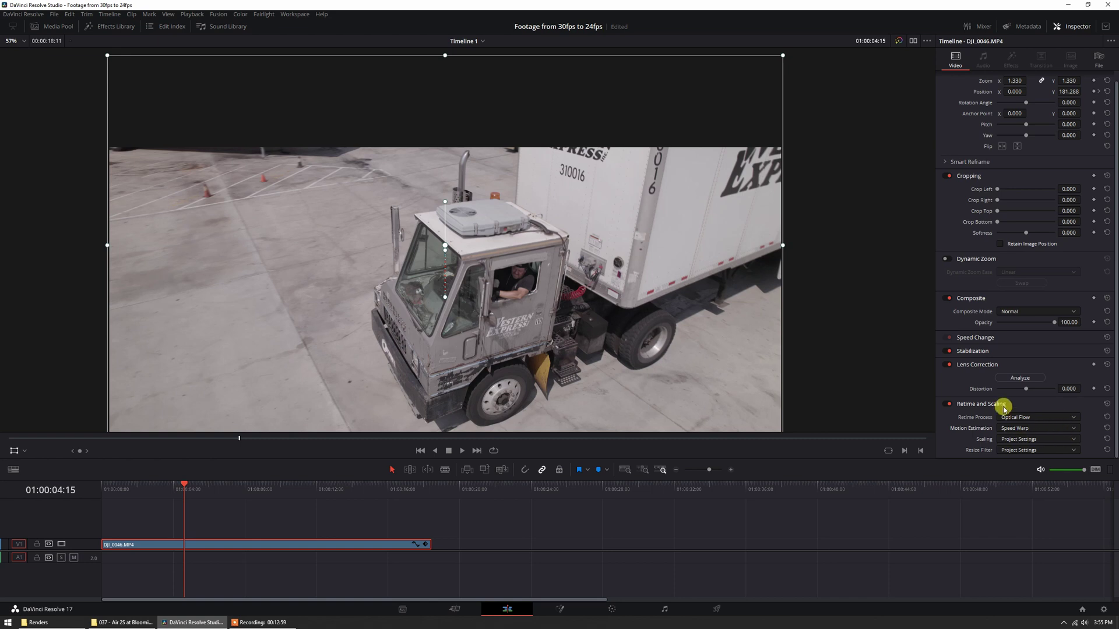
Step: On the Color page, apply the DJI_Air2S_DLOG_MPv3 LUT to node 01 and insert a serial node before it
{"action": "left_click", "coordinate": [612, 609]}
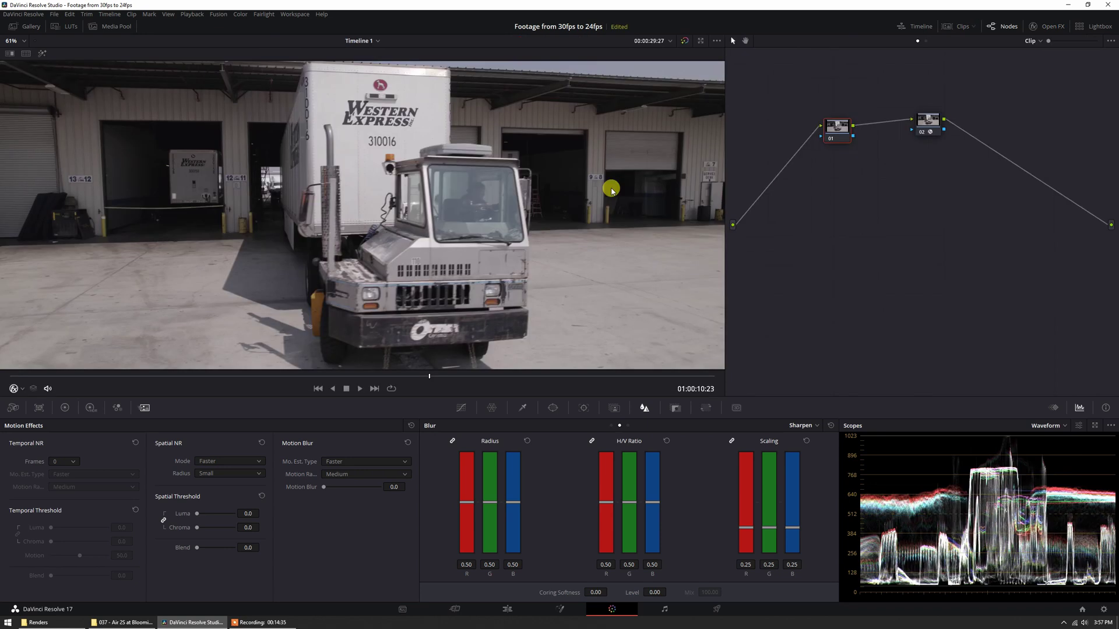
{"action": "left_click", "coordinate": [64, 26]}
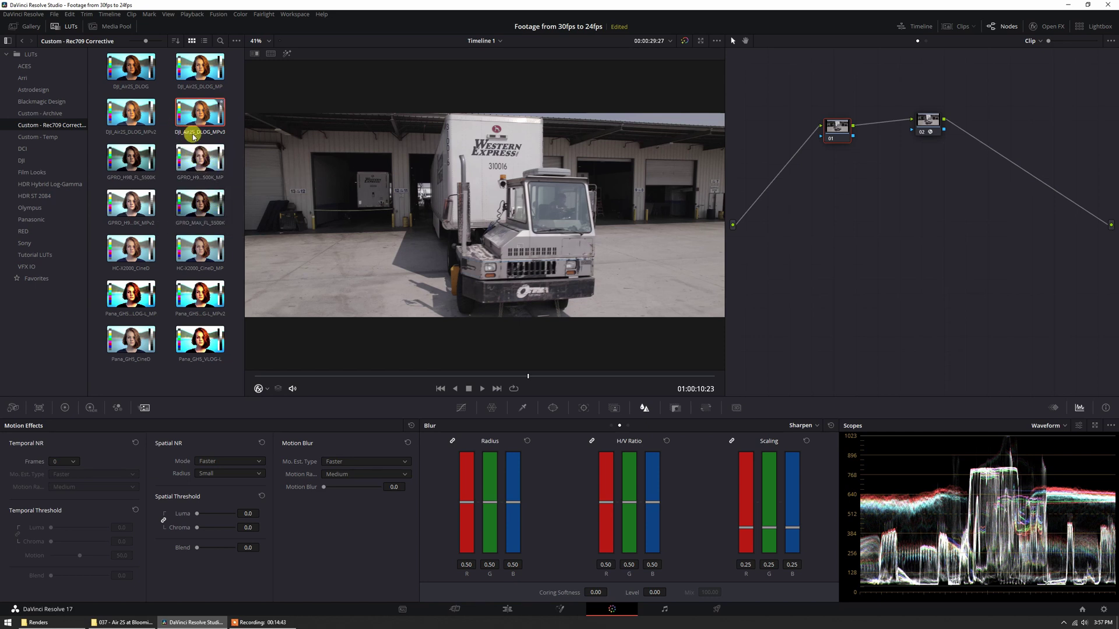
{"action": "left_click_drag", "start_coordinate": [201, 127], "coordinate": [503, 224]}
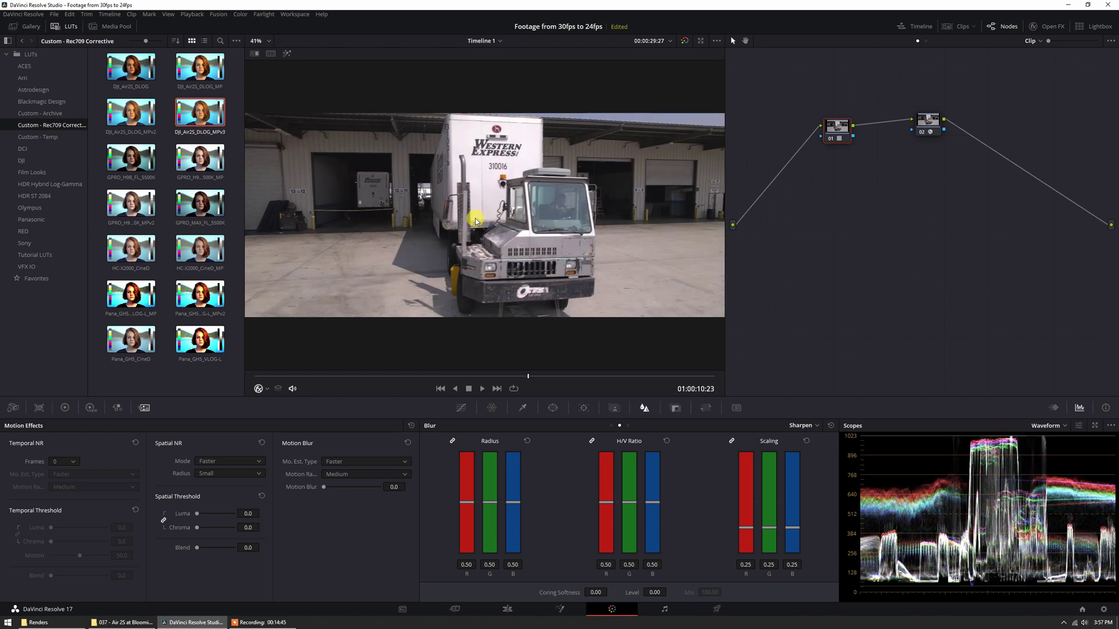
{"action": "key", "text": "shift+s"}
{"action": "left_click_drag", "start_coordinate": [843, 164], "coordinate": [812, 177]}
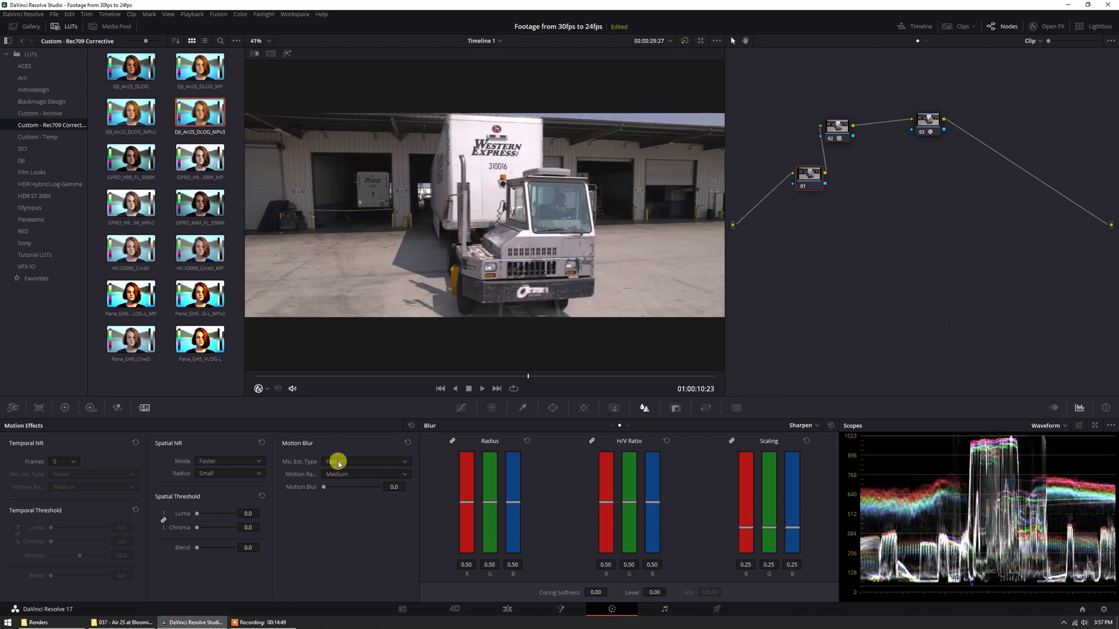
Step: On the node before the LUT, set Temp to -50.0, Tint to -0.50 and the Shadow wheel to -0.03, and lower the Highlights
{"action": "left_click", "coordinate": [65, 408]}
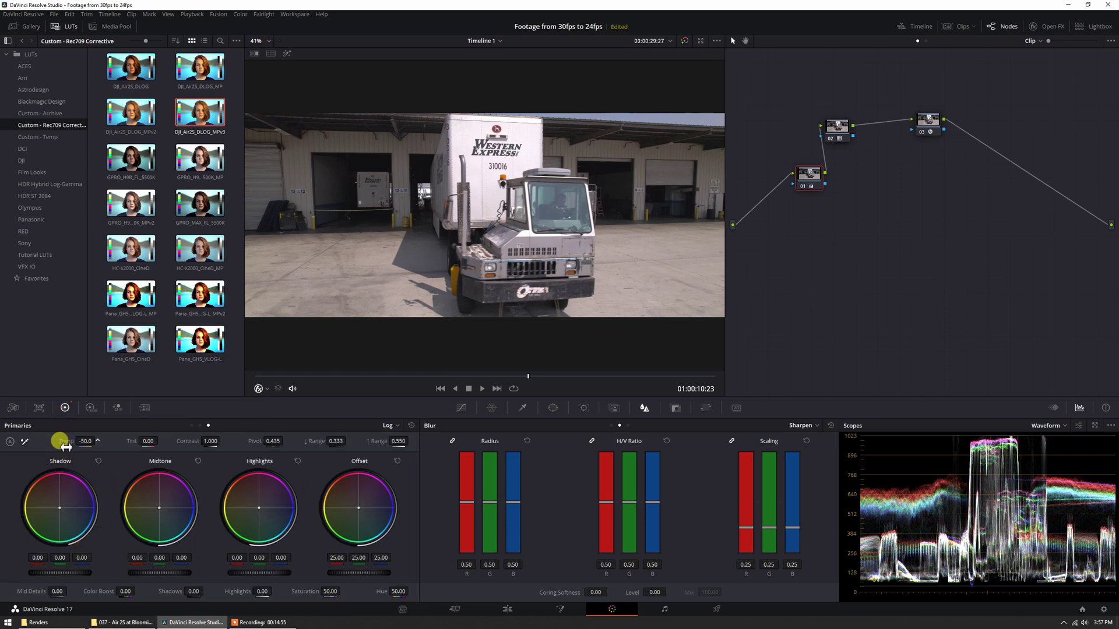
{"action": "left_click", "coordinate": [142, 446]}
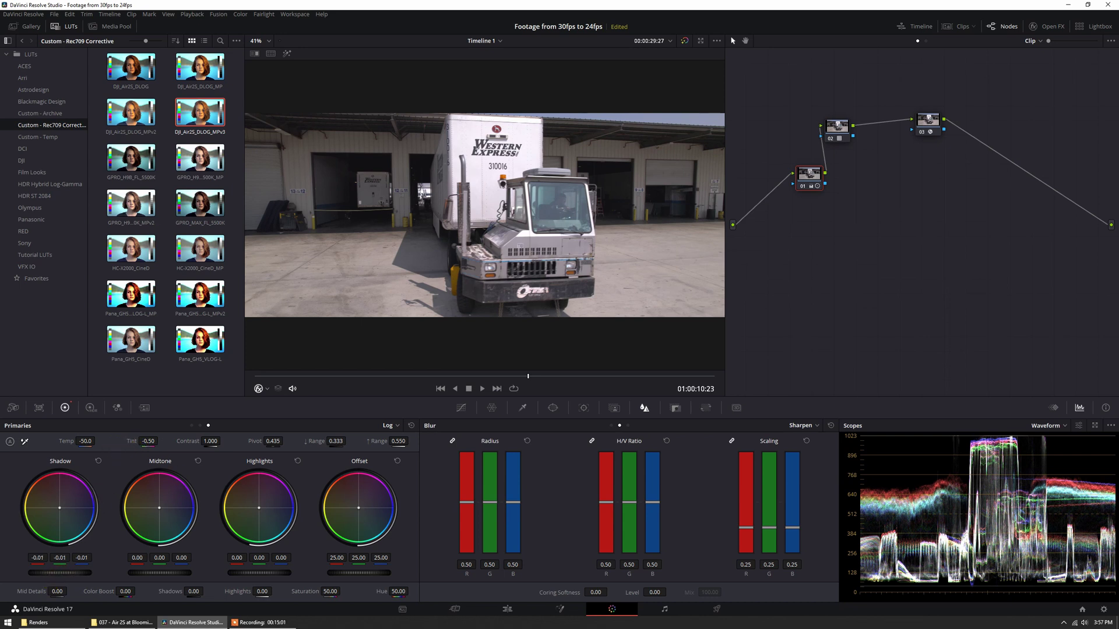
{"action": "left_click_drag", "start_coordinate": [60, 572], "coordinate": [52, 573]}
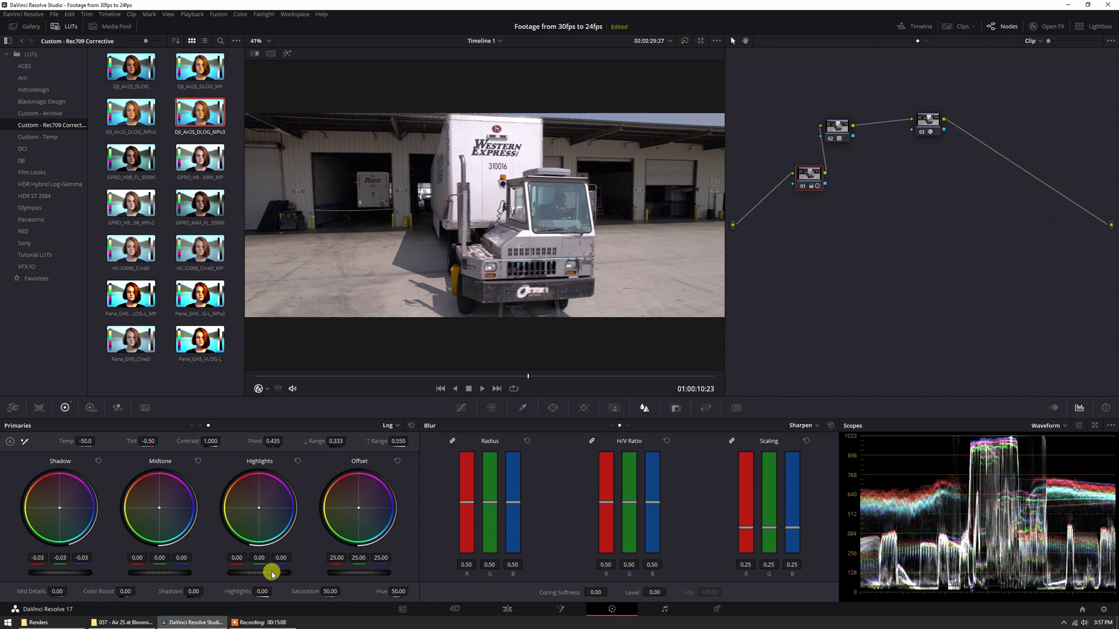
{"action": "left_click_drag", "start_coordinate": [272, 574], "coordinate": [250, 574]}
Step: Add a serial node after the LUT node and set its Contrast to 1.100
{"action": "left_click", "coordinate": [837, 125]}
{"action": "key", "text": "alt+s"}
{"action": "left_click_drag", "start_coordinate": [841, 146], "coordinate": [840, 123]}
{"action": "left_click_drag", "start_coordinate": [807, 175], "coordinate": [780, 156]}
{"action": "left_click_drag", "start_coordinate": [839, 116], "coordinate": [829, 120]}
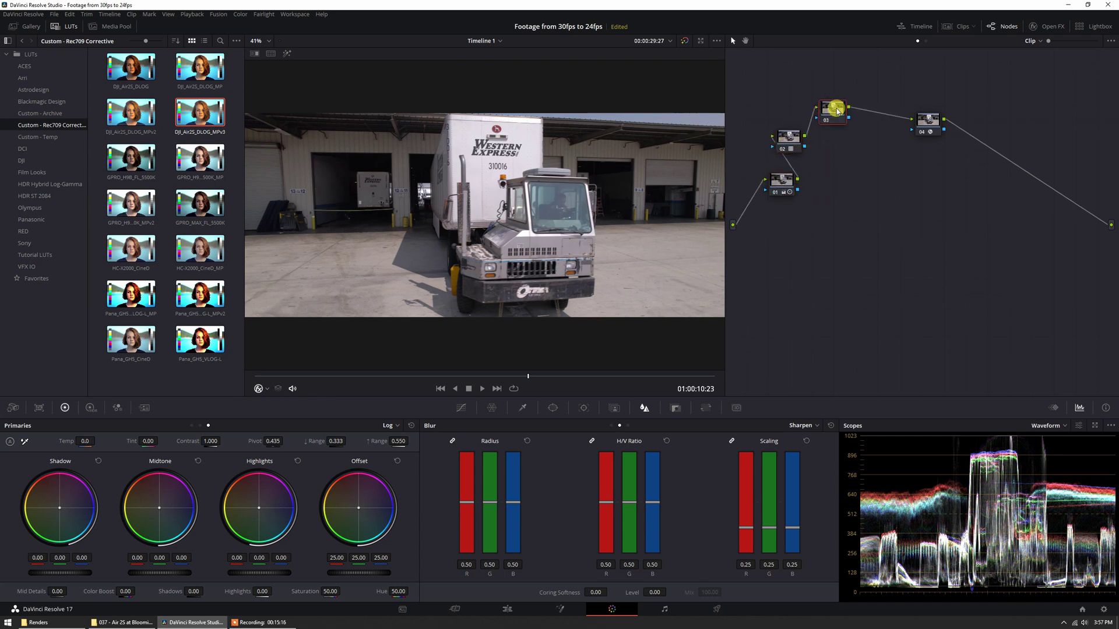
{"action": "double_click", "coordinate": [210, 442]}
{"action": "type", "text": "1"}
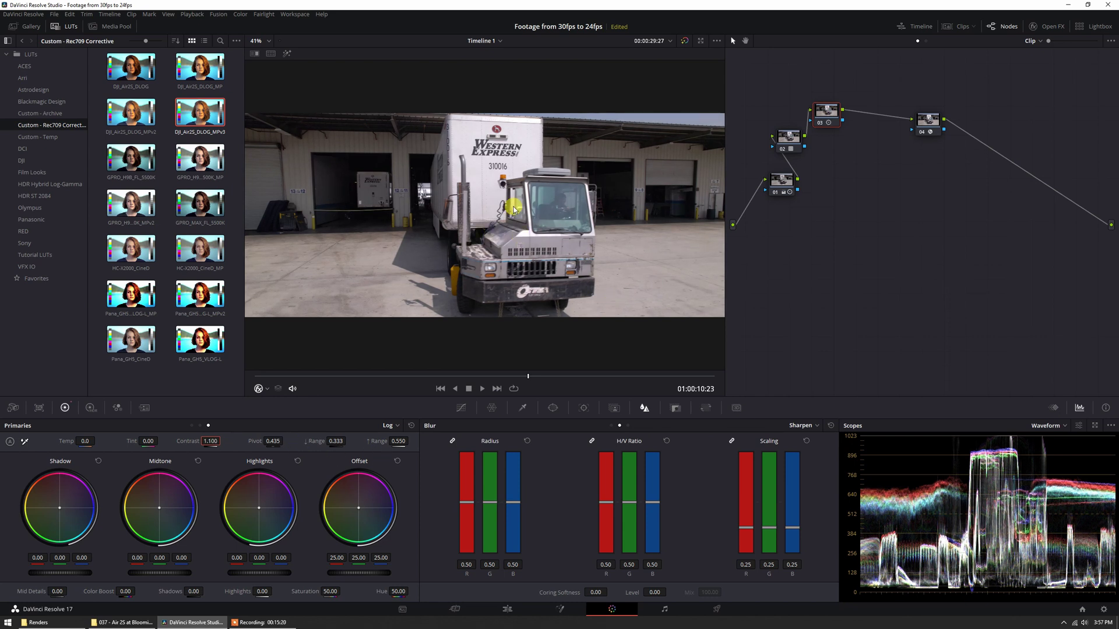
Step: Stack nodes 01 to 03 in a vertical column and compare the image with the grades bypassed and enabled
{"action": "left_click_drag", "start_coordinate": [830, 117], "coordinate": [801, 103]}
{"action": "left_click_drag", "start_coordinate": [785, 192], "coordinate": [777, 219]}
{"action": "left_click_drag", "start_coordinate": [791, 155], "coordinate": [785, 175]}
{"action": "left_click_drag", "start_coordinate": [798, 99], "coordinate": [790, 123]}
{"action": "key", "text": "shift+d"}
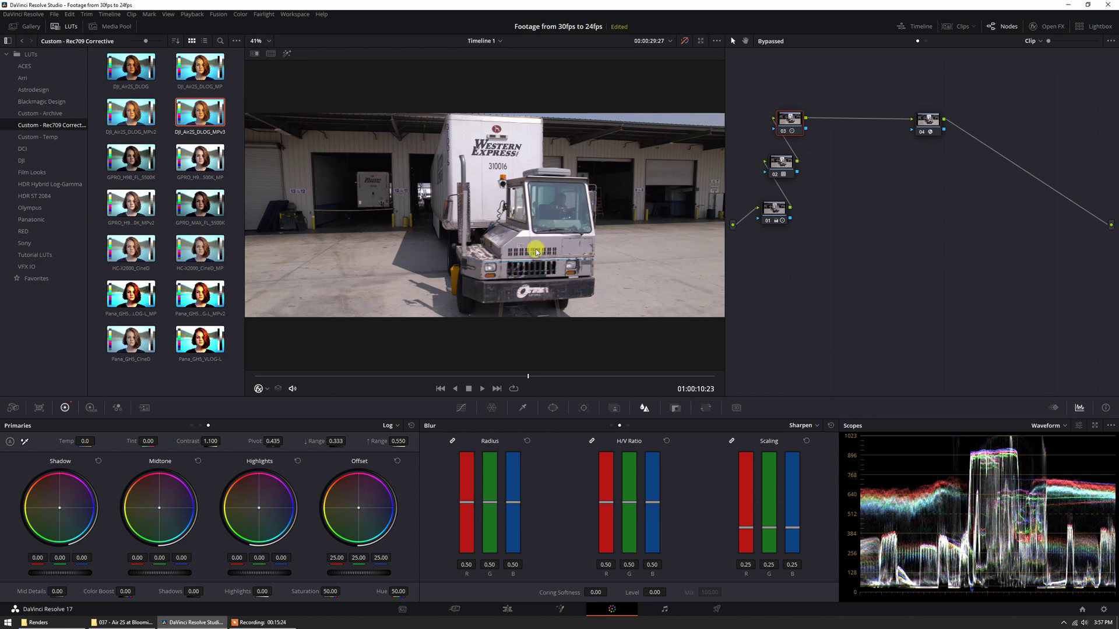
{"action": "key", "text": "shift+d"}
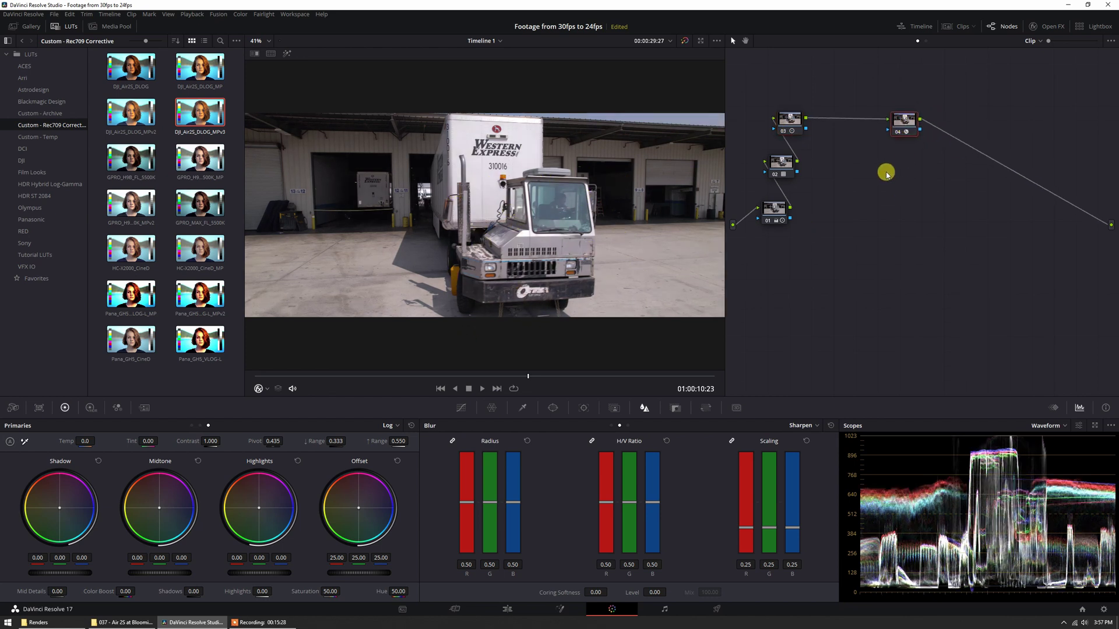
Step: Insert a serial node before the RSMB node, place it beside node 03, and move the RSMB node farther along the graph
{"action": "left_click_drag", "start_coordinate": [926, 120], "coordinate": [970, 116]}
{"action": "key", "text": "shift+s"}
{"action": "left_click_drag", "start_coordinate": [883, 129], "coordinate": [842, 140]}
{"action": "left_click_drag", "start_coordinate": [975, 116], "coordinate": [1020, 112]}
{"action": "left_click", "coordinate": [844, 131]}
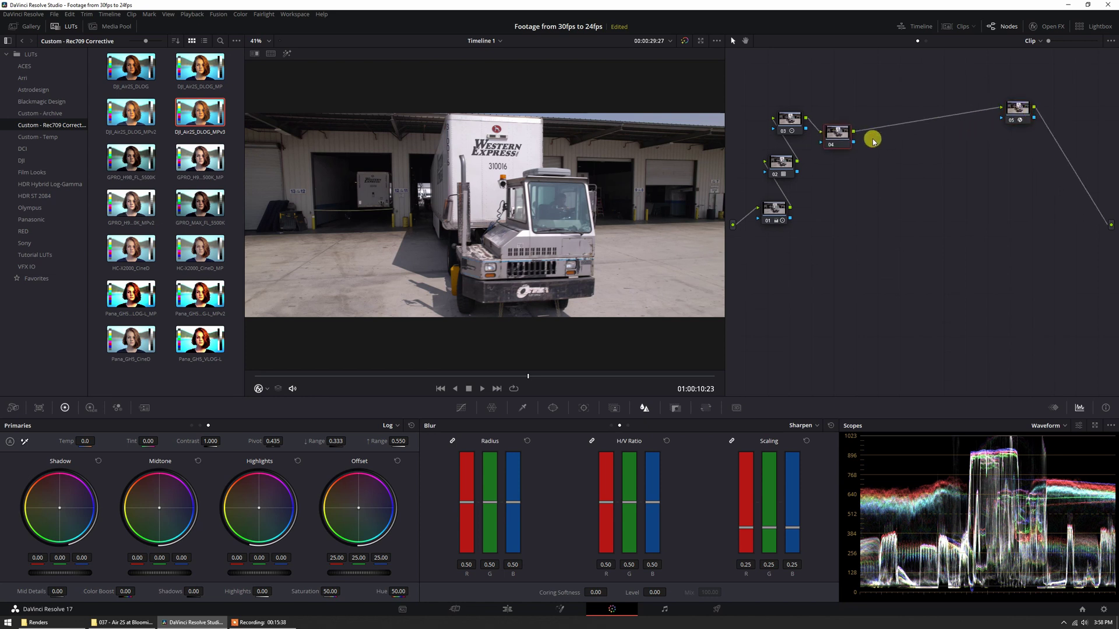
Step: Add a splitter/combiner structure with three parallel nodes after node 04, and a serial node after the combiner
{"action": "key", "text": "alt+y"}
{"action": "left_click_drag", "start_coordinate": [1017, 111], "coordinate": [1057, 131]}
{"action": "left_click", "coordinate": [965, 138]}
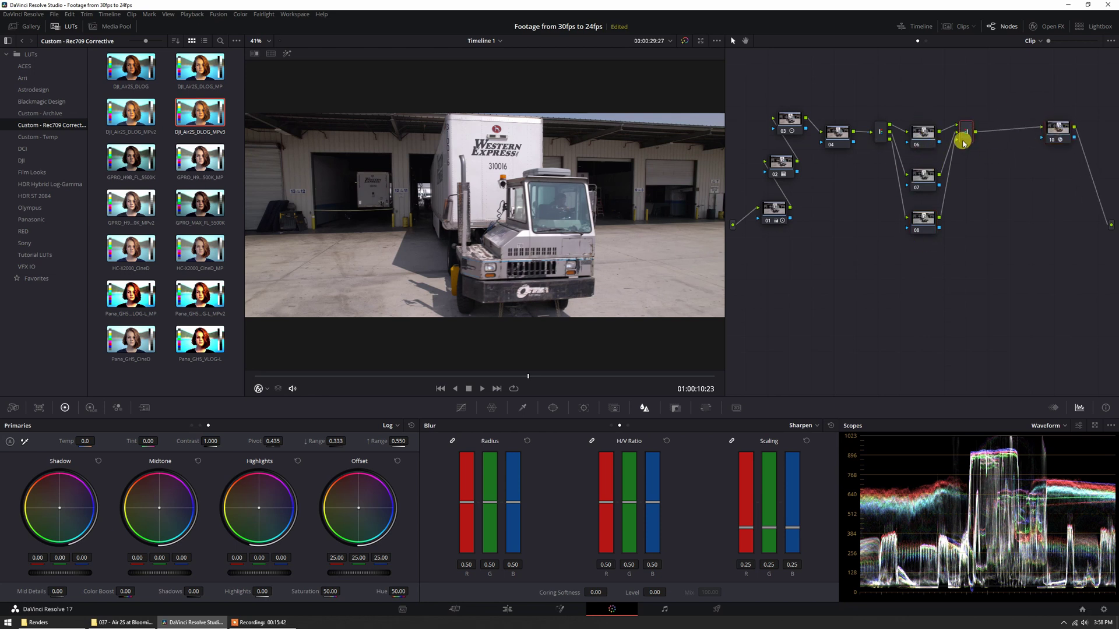
{"action": "key", "text": "alt+s"}
Step: Apply the Color Space Transform effect to the node after the combiner and to node 04 before the splitter
{"action": "left_click", "coordinate": [1045, 26]}
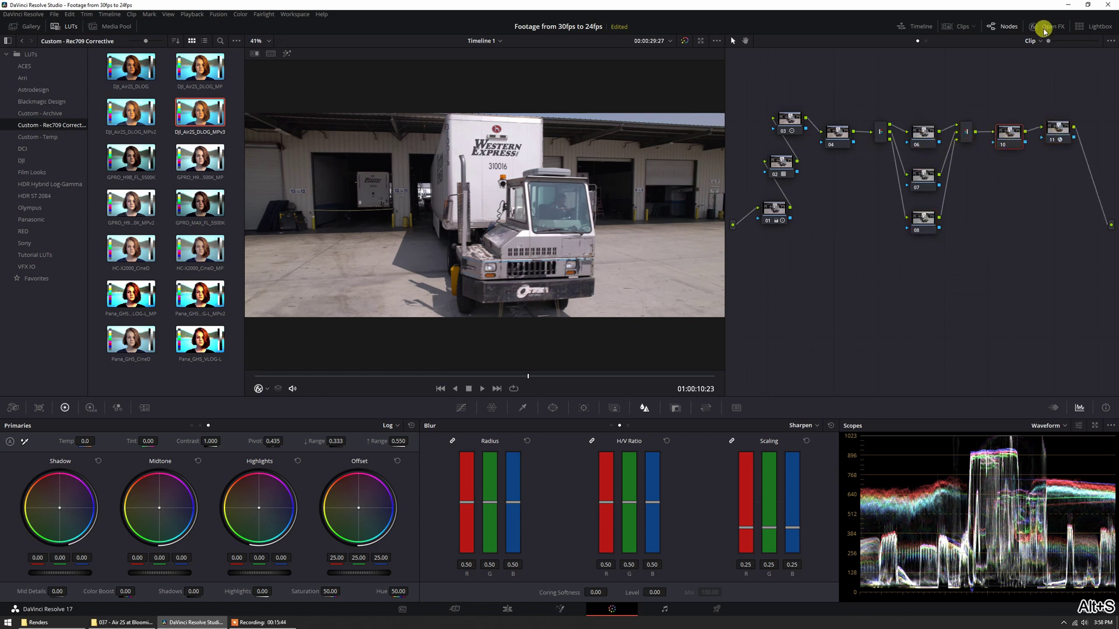
{"action": "scroll", "coordinate": [1019, 262], "scroll_direction": "up", "scroll_amount": 5}
{"action": "left_click_drag", "start_coordinate": [839, 298], "coordinate": [781, 302]}
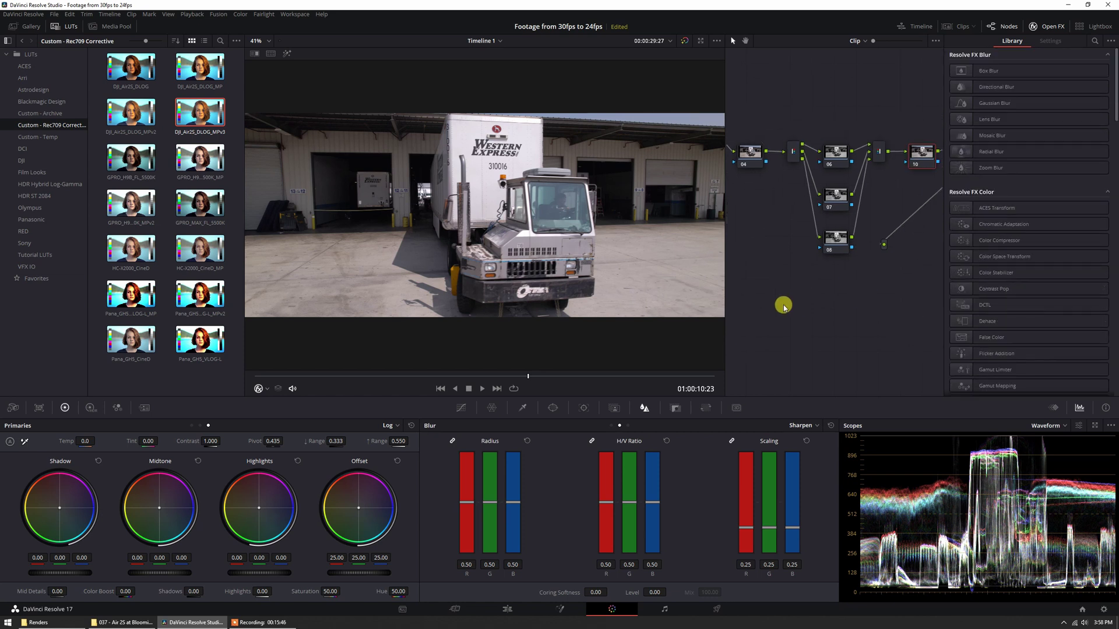
{"action": "left_click_drag", "start_coordinate": [1023, 257], "coordinate": [916, 139]}
{"action": "left_click", "coordinate": [745, 137]}
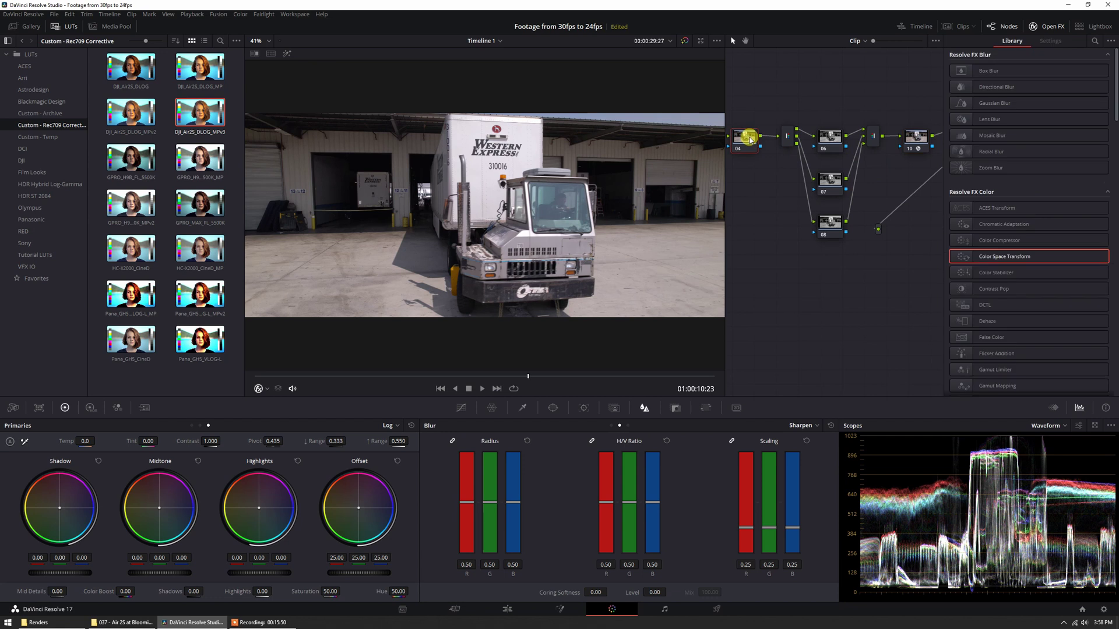
{"action": "left_click_drag", "start_coordinate": [1022, 254], "coordinate": [745, 138]}
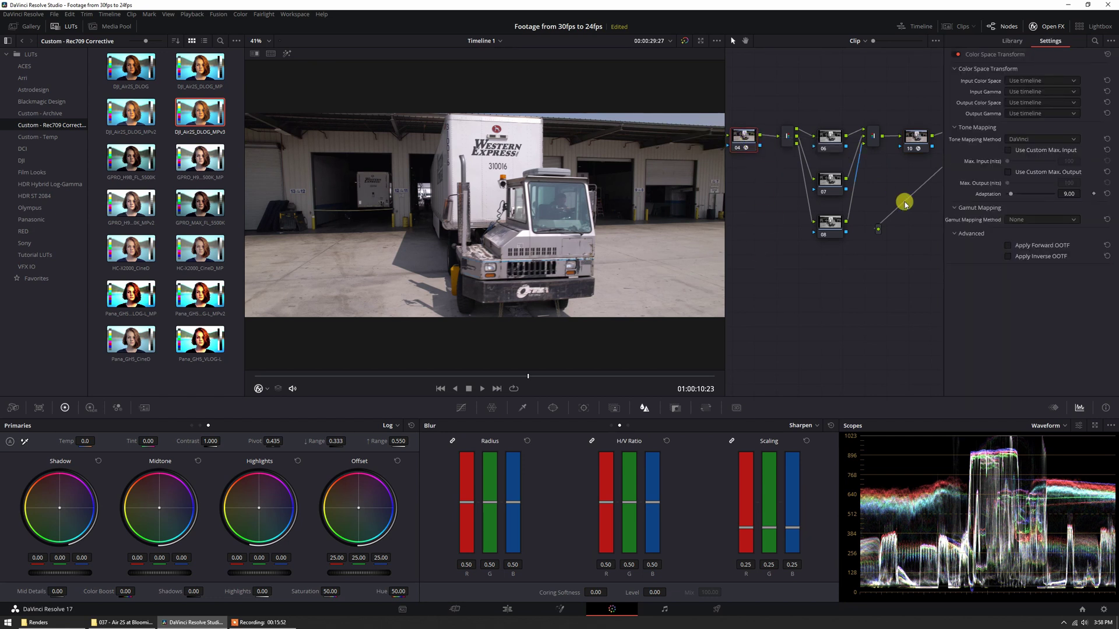
Step: Set node 04's Output Color Space to Lab (CIE) and node 10's Input Color Space to Lab (CIE)
{"action": "left_click", "coordinate": [1015, 104]}
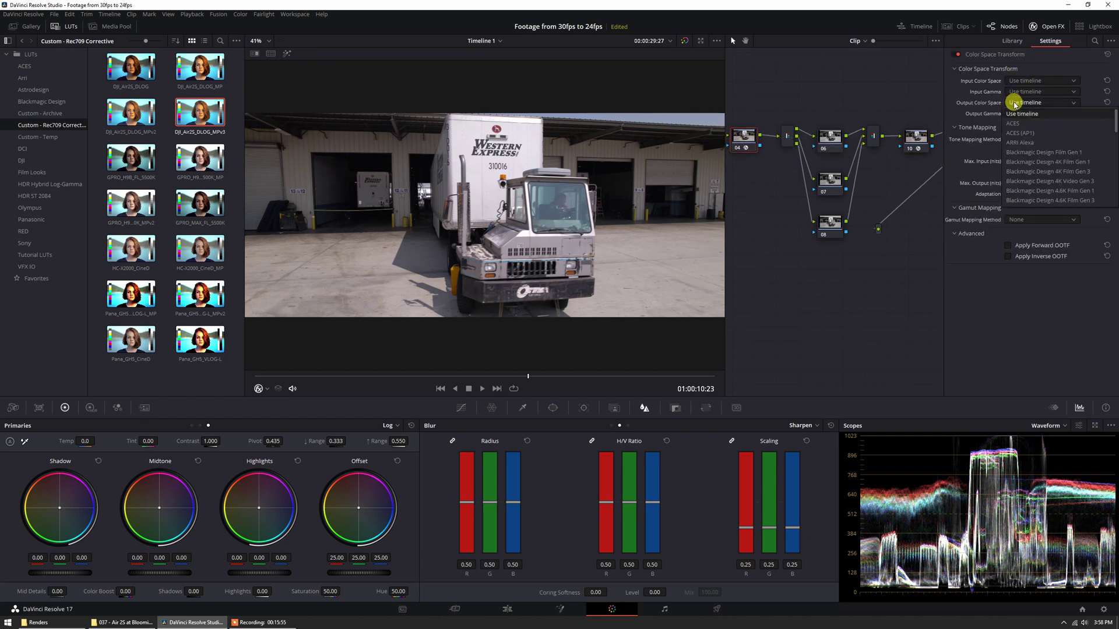
{"action": "scroll", "coordinate": [1026, 169], "scroll_direction": "down", "scroll_amount": 7}
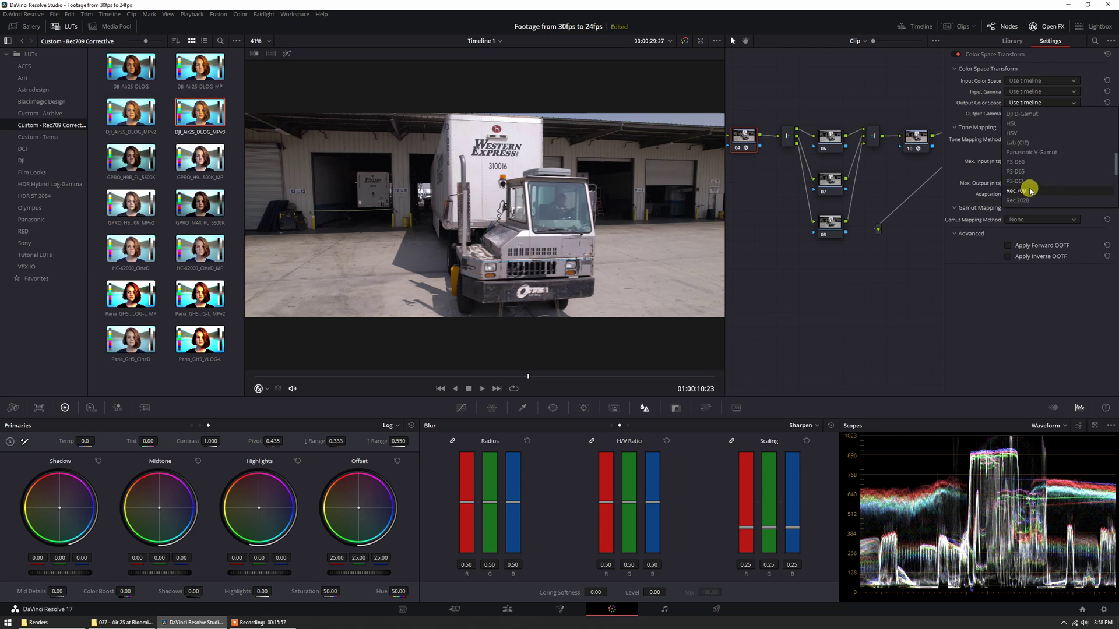
{"action": "left_click", "coordinate": [1027, 172]}
{"action": "left_click", "coordinate": [913, 142]}
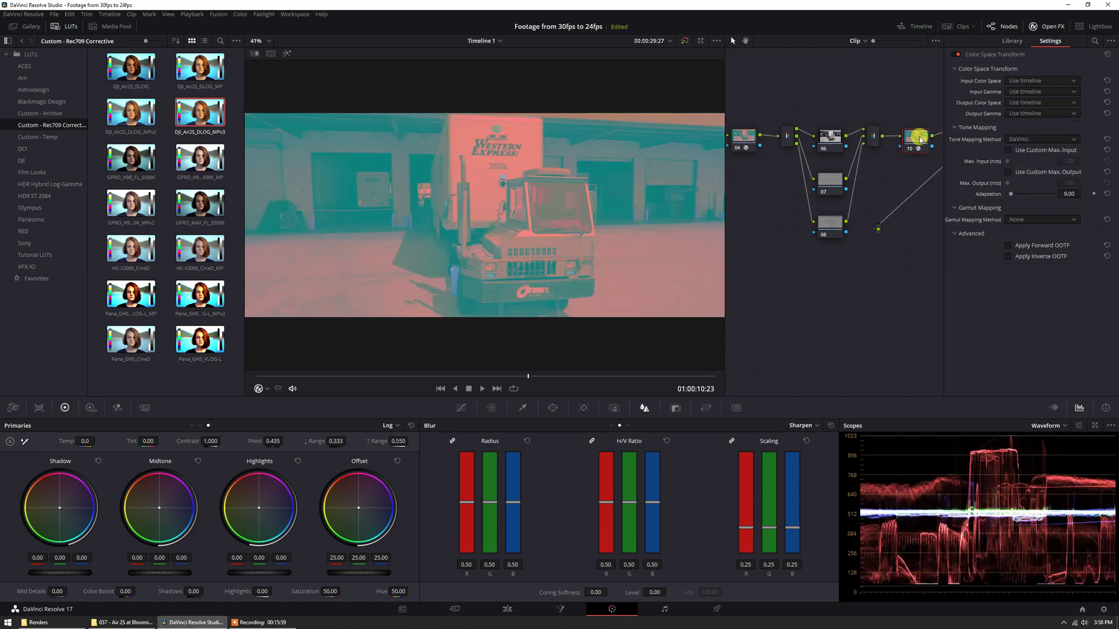
{"action": "left_click", "coordinate": [1024, 83]}
{"action": "scroll", "coordinate": [1030, 163], "scroll_direction": "down", "scroll_amount": 5}
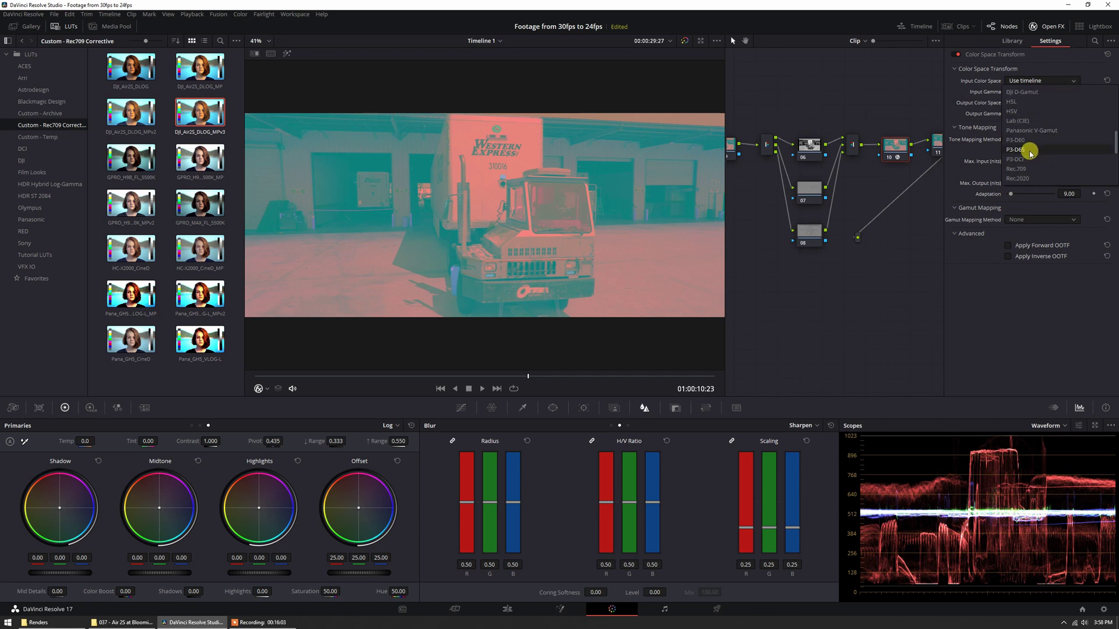
{"action": "left_click", "coordinate": [1034, 123]}
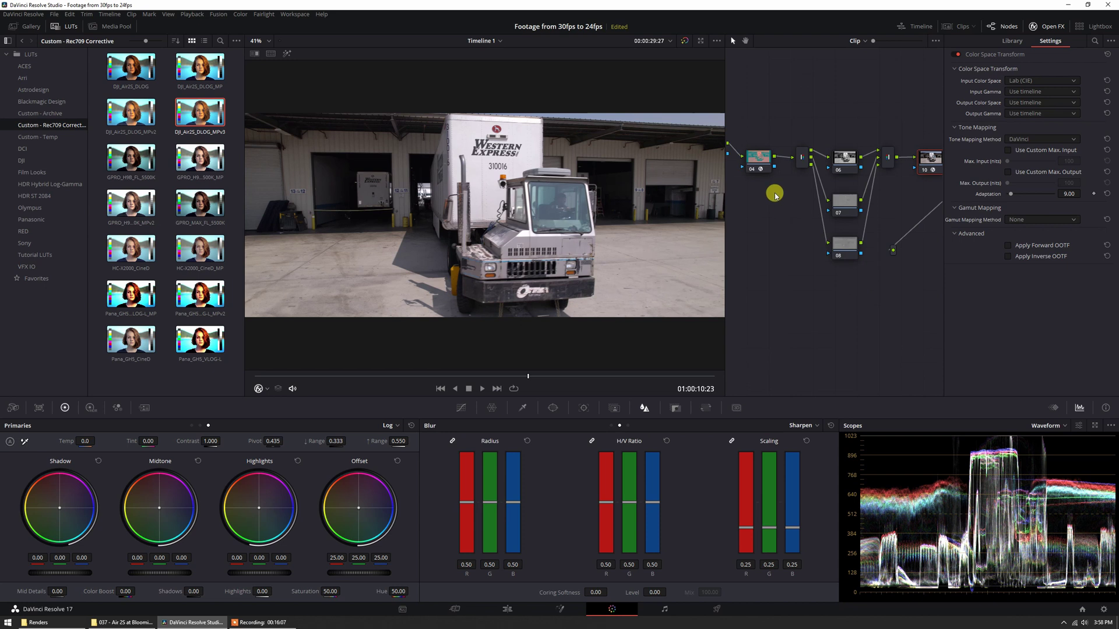
Step: Sharpen the first channel node between the splitter and combiner by setting its linked Radius to 0.48
{"action": "left_click", "coordinate": [843, 161]}
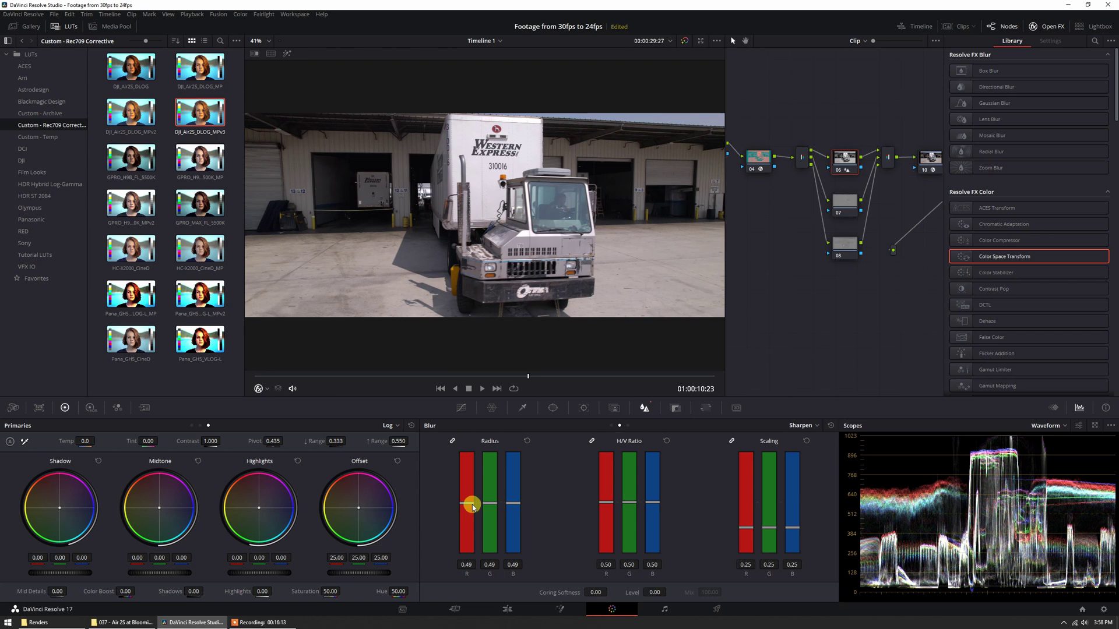
{"action": "scroll", "coordinate": [520, 262], "scroll_direction": "up", "scroll_amount": 3}
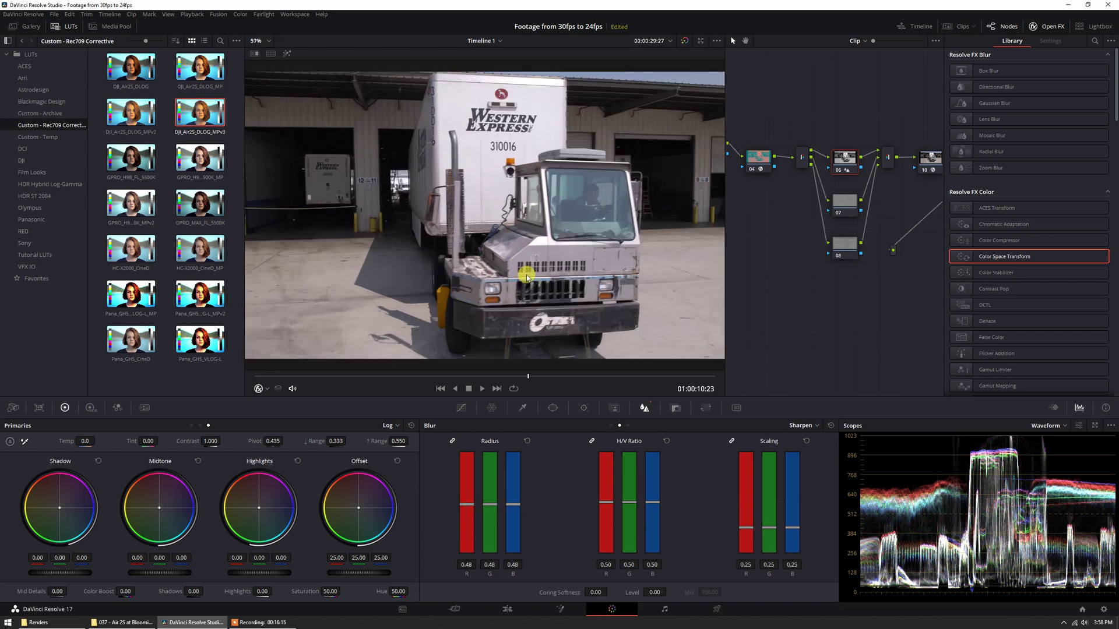
Step: Apply Contrast Pop to a new node before the sharpening node, with Detail Amount 0.050 and Detail Size 0.050
{"action": "left_click_drag", "start_coordinate": [1001, 289], "coordinate": [852, 111]}
{"action": "left_click_drag", "start_coordinate": [844, 159], "coordinate": [807, 104]}
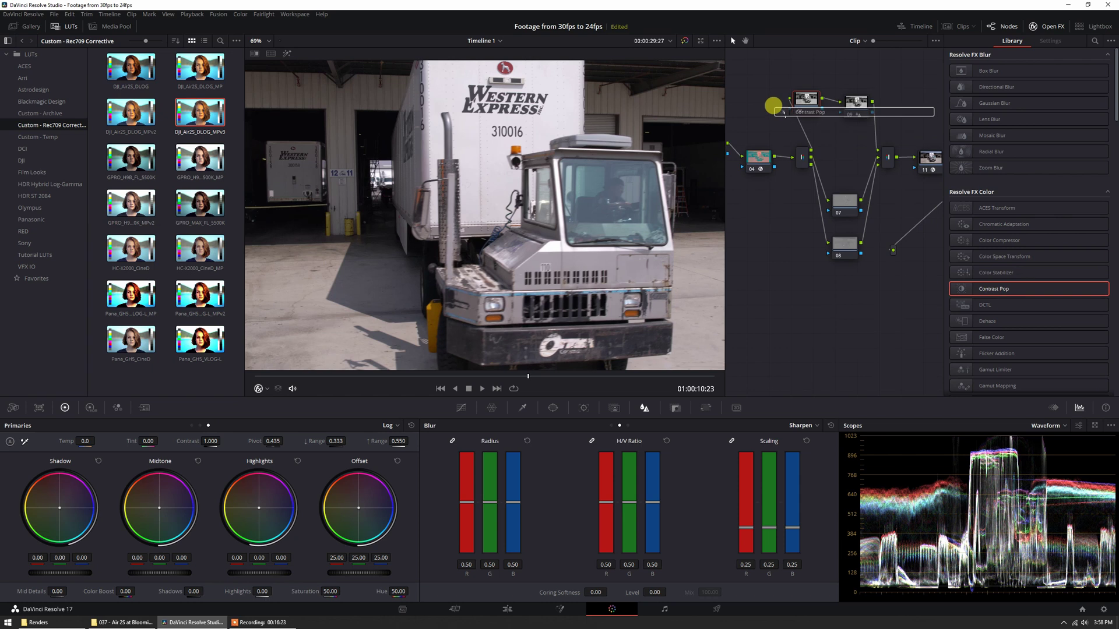
{"action": "left_click", "coordinate": [807, 105]}
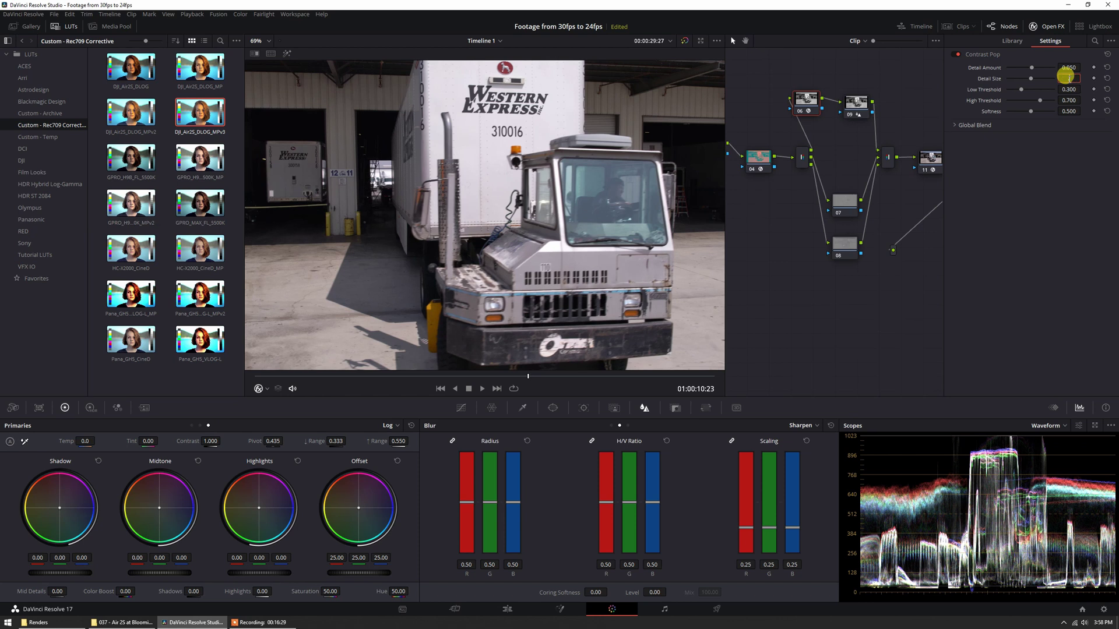
{"action": "left_click", "coordinate": [928, 116]}
Step: Disable the Contrast Pop node and compare the truck's detail without it
{"action": "scroll", "coordinate": [573, 199], "scroll_direction": "down", "scroll_amount": 2}
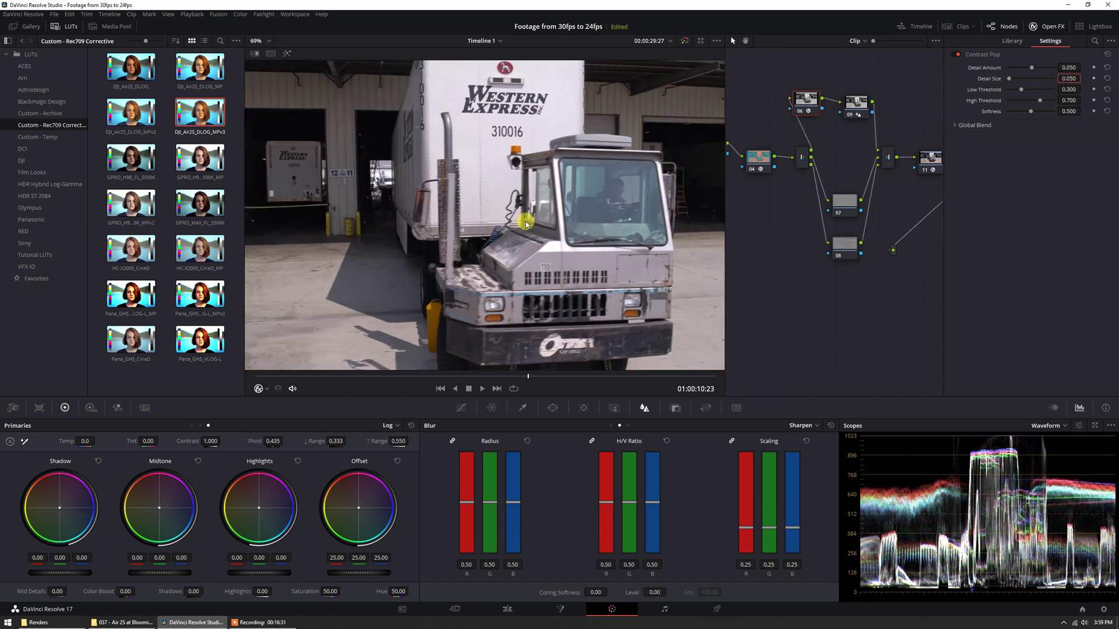
{"action": "left_click", "coordinate": [856, 103]}
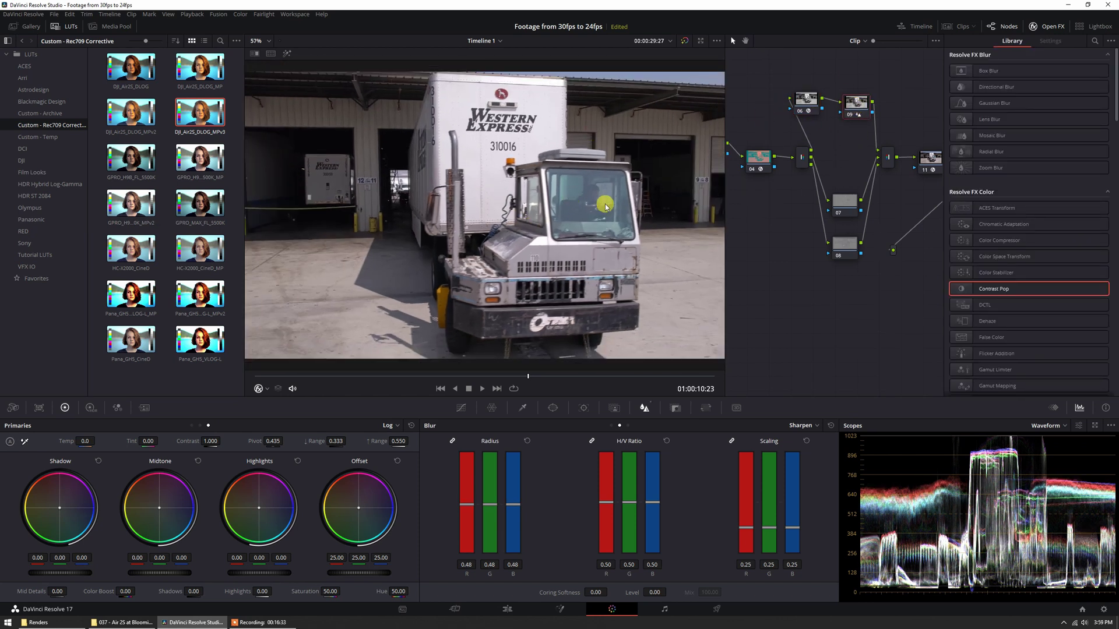
{"action": "scroll", "coordinate": [574, 204], "scroll_direction": "up", "scroll_amount": 1}
{"action": "left_click", "coordinate": [809, 102]}
{"action": "key", "text": "ctrl+d"}
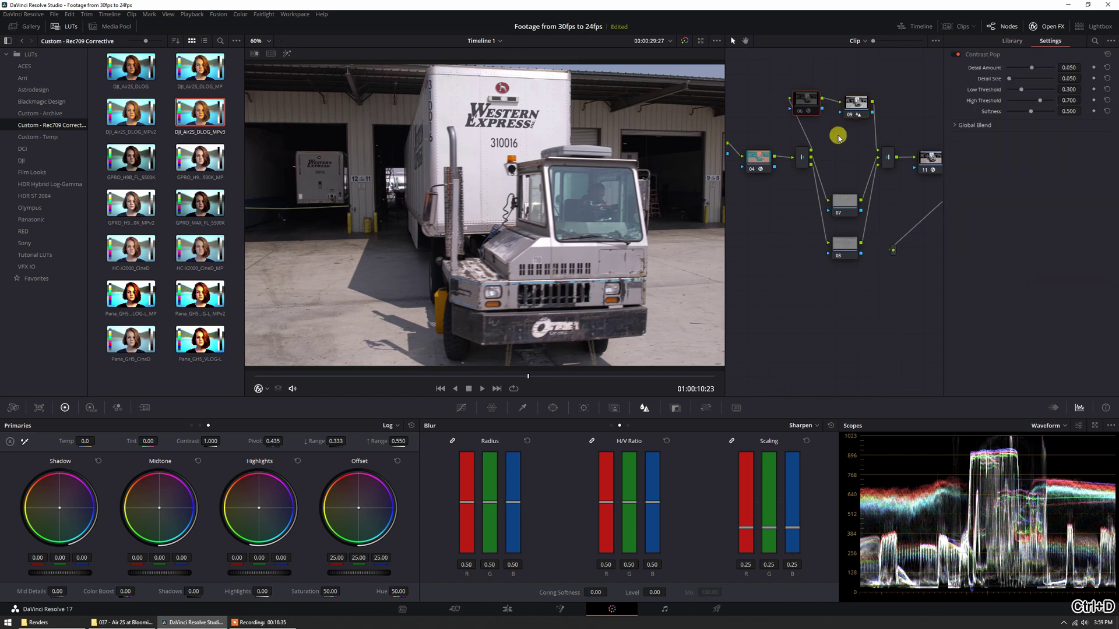
{"action": "scroll", "coordinate": [511, 242], "scroll_direction": "down", "scroll_amount": 1}
{"action": "scroll", "coordinate": [511, 242], "scroll_direction": "down", "scroll_amount": 2}
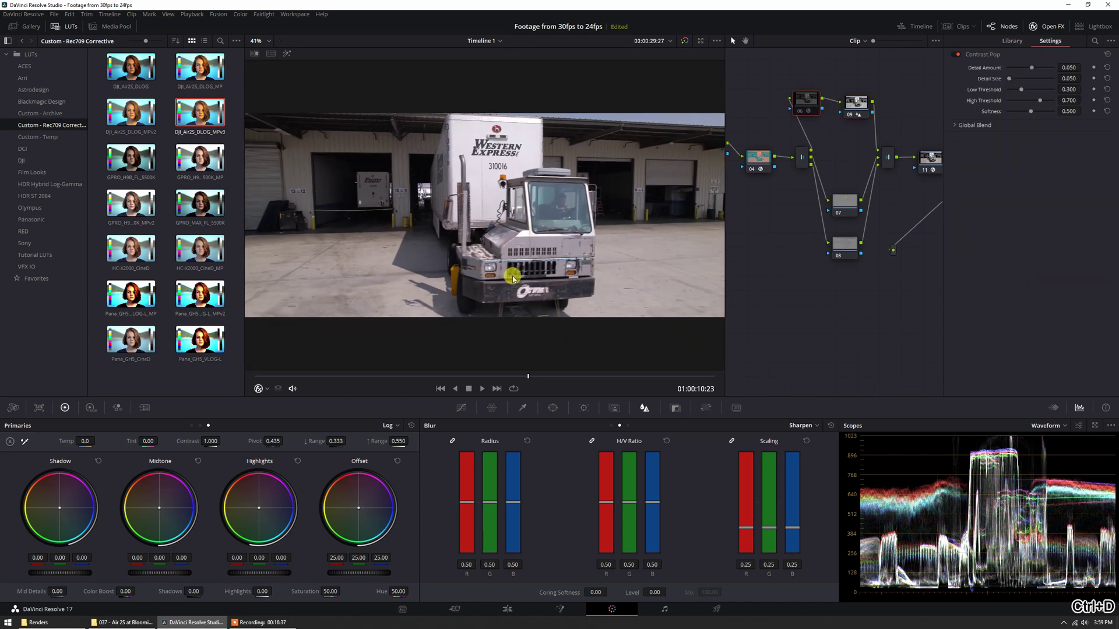
{"action": "scroll", "coordinate": [898, 222], "scroll_direction": "left", "scroll_amount": 5}
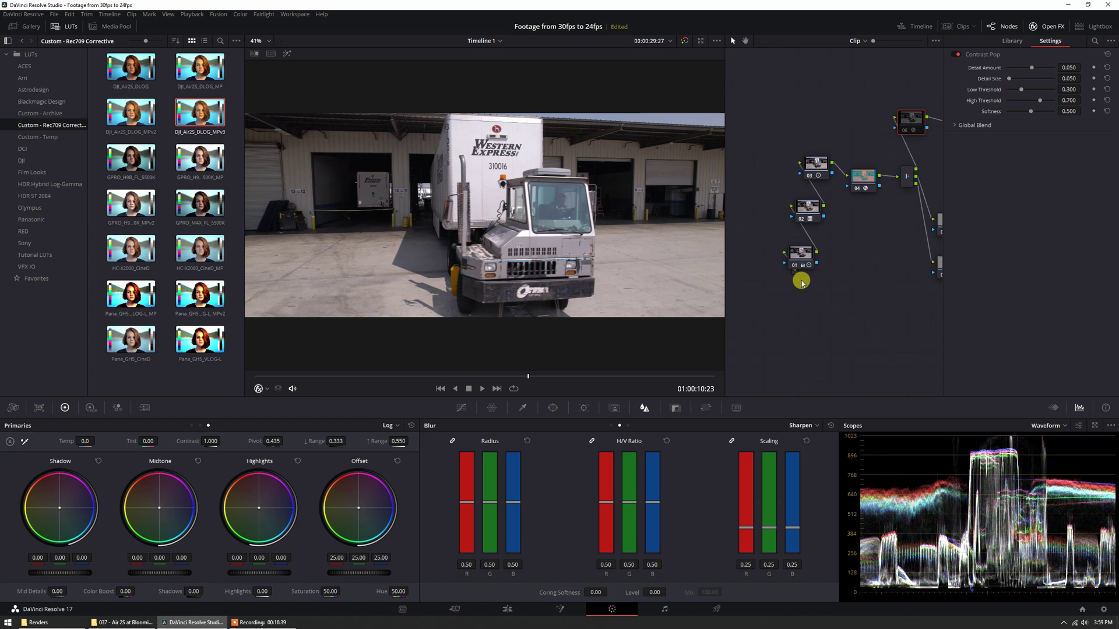
Step: Review the node tree from node 01 through the Lab conversion and sharpening channel to the second Color Space Transform node
{"action": "left_click", "coordinate": [799, 250]}
{"action": "left_click_drag", "start_coordinate": [785, 230], "coordinate": [784, 179]}
{"action": "left_click_drag", "start_coordinate": [845, 259], "coordinate": [722, 227]}
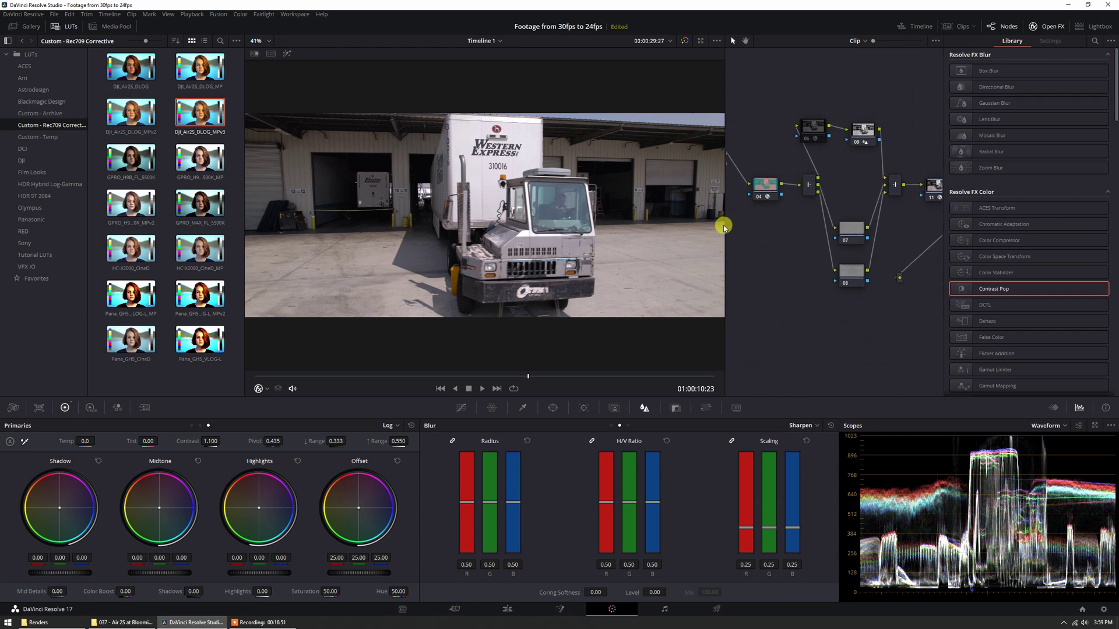
{"action": "left_click", "coordinate": [756, 196]}
{"action": "left_click_drag", "start_coordinate": [792, 222], "coordinate": [768, 251]}
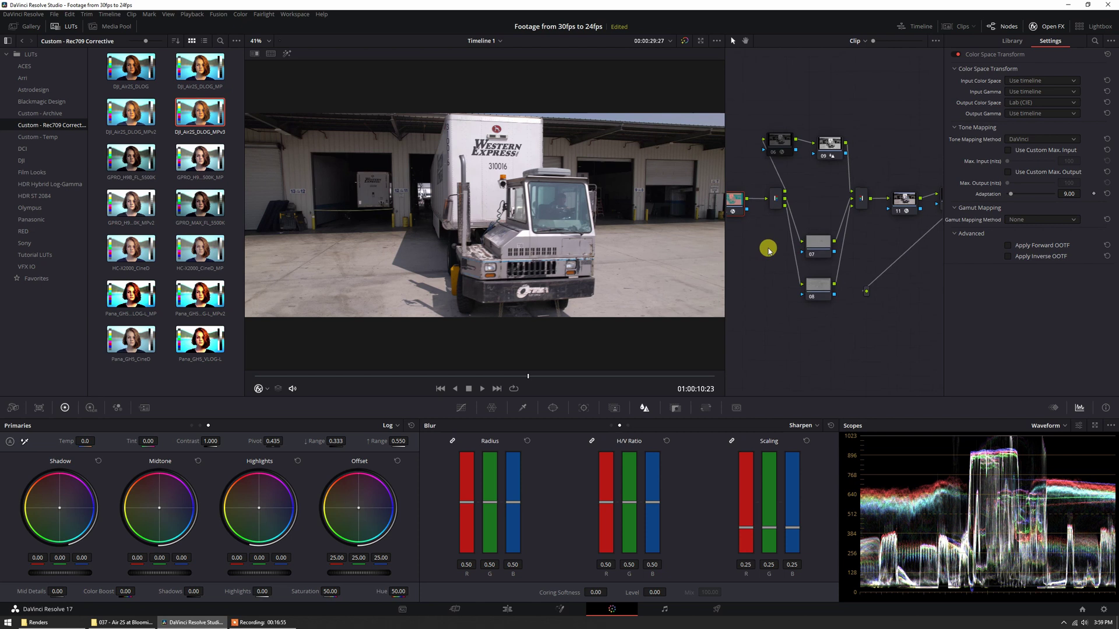
{"action": "left_click_drag", "start_coordinate": [780, 147], "coordinate": [794, 155]}
{"action": "left_click_drag", "start_coordinate": [779, 115], "coordinate": [863, 164]}
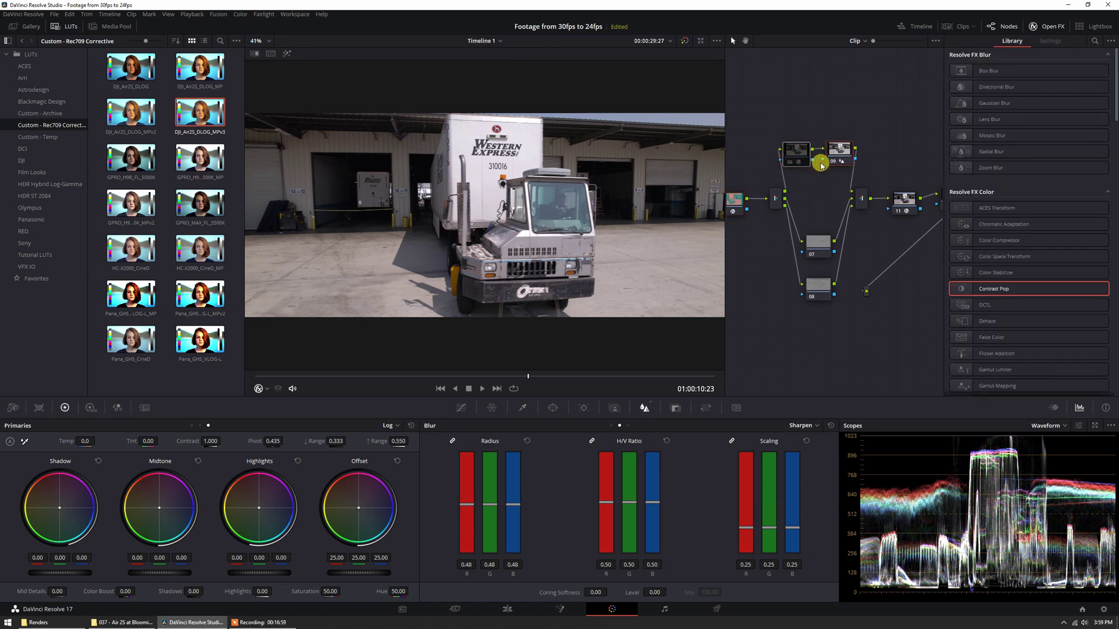
{"action": "left_click", "coordinate": [862, 172]}
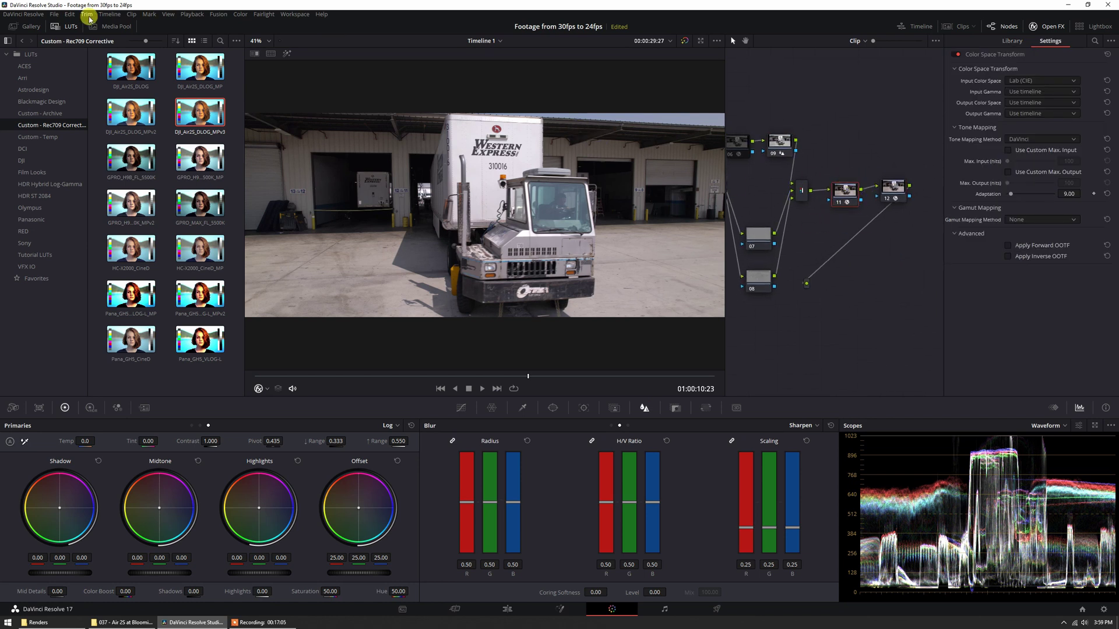
Step: Reposition the RSMB node in the graph, then add a serial node after it with the Glow effect applied
{"action": "left_click_drag", "start_coordinate": [897, 193], "coordinate": [887, 235]}
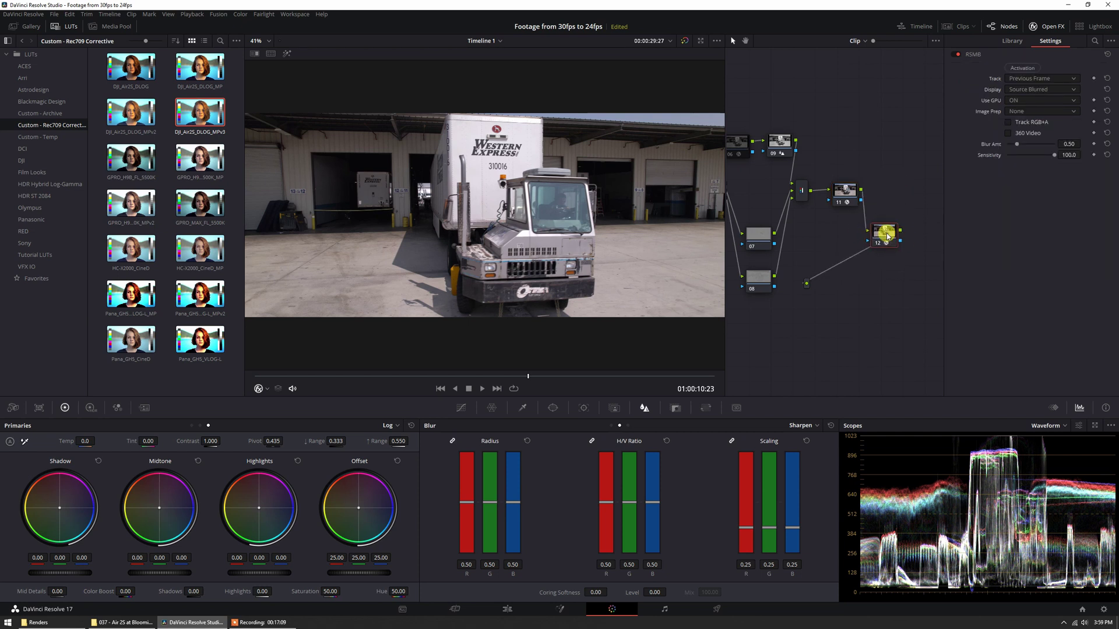
{"action": "left_click_drag", "start_coordinate": [885, 239], "coordinate": [918, 207]}
{"action": "key", "text": "ctrl+z"}
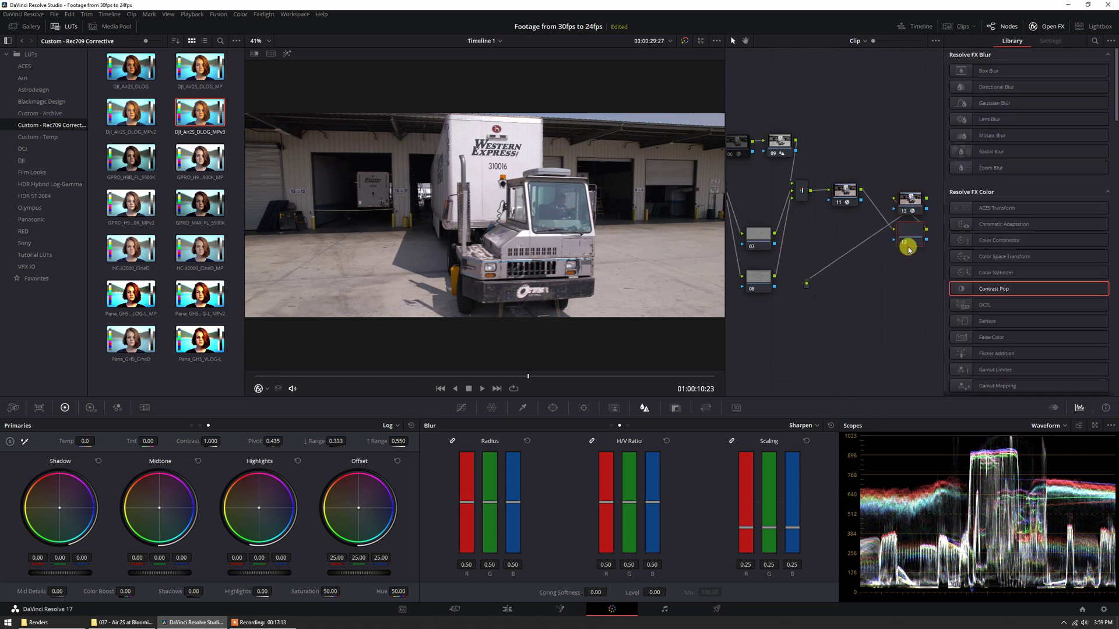
{"action": "left_click_drag", "start_coordinate": [912, 218], "coordinate": [882, 167]}
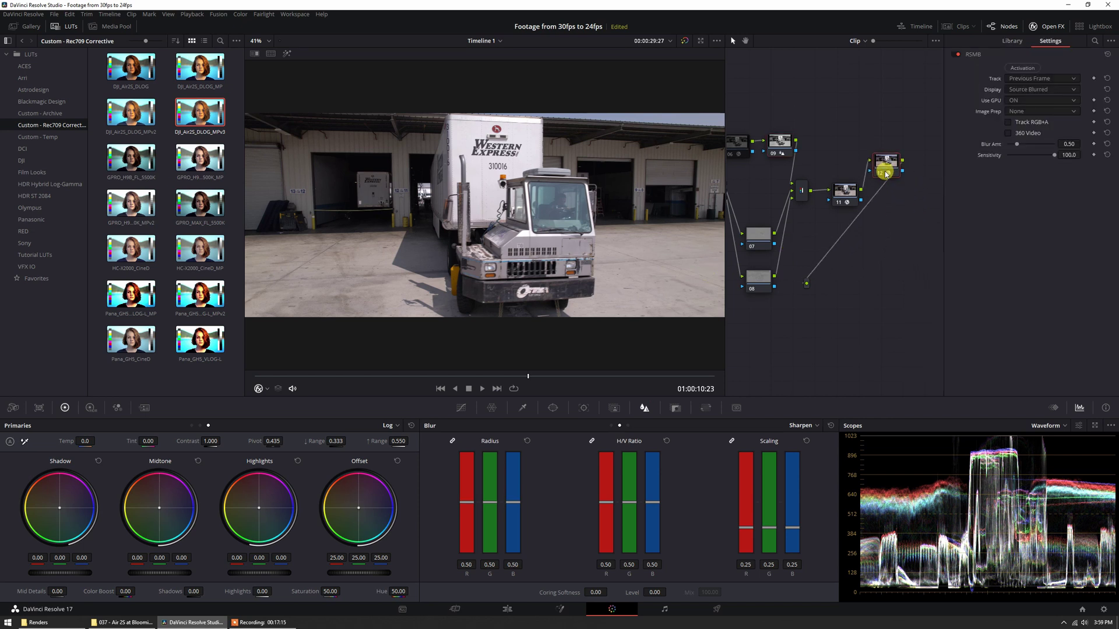
{"action": "key", "text": "alt+s"}
{"action": "scroll", "coordinate": [1024, 289], "scroll_direction": "down", "scroll_amount": 10}
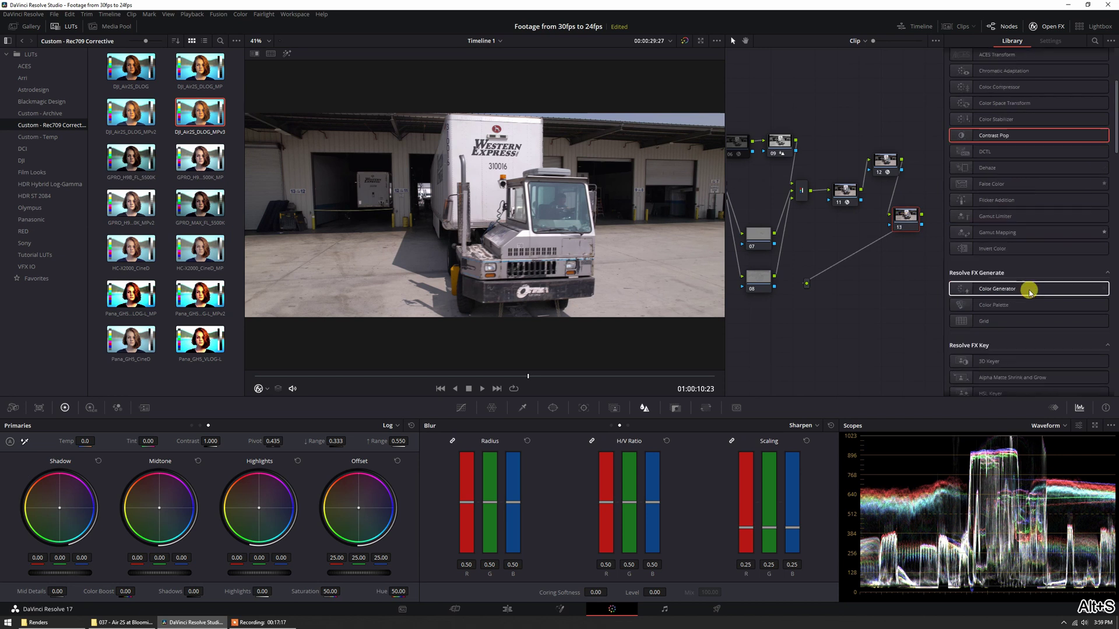
{"action": "left_click_drag", "start_coordinate": [1006, 260], "coordinate": [906, 217]}
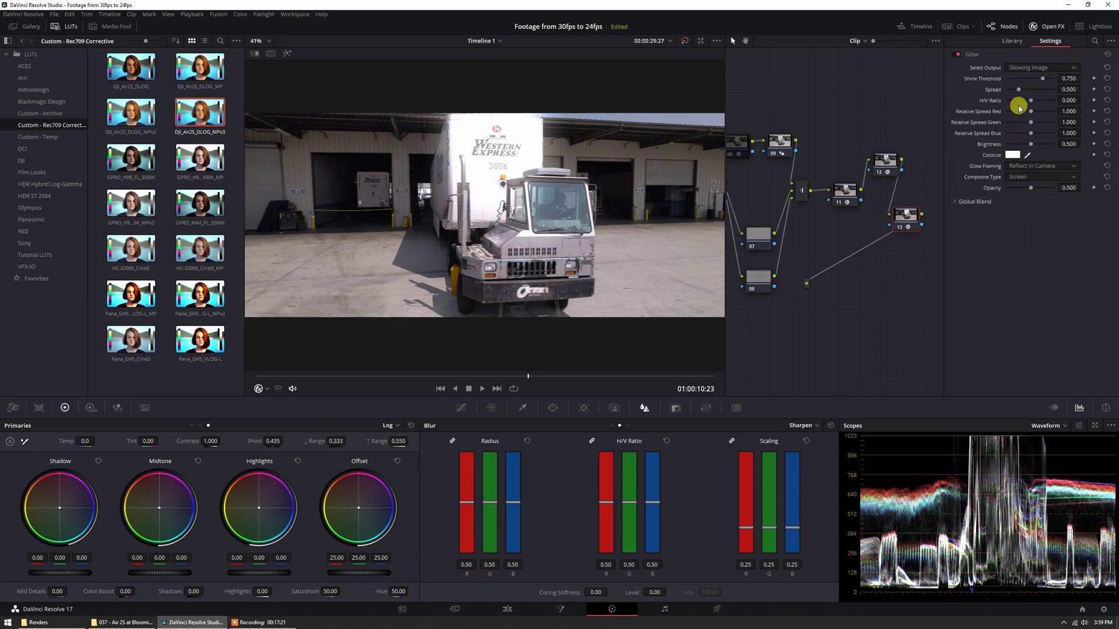
Step: Show Glow Alone as the effect's output and set Shine Threshold to 0.909, Brightness to 0.101 and Spread to 0.183
{"action": "left_click", "coordinate": [1037, 67]}
{"action": "left_click", "coordinate": [1047, 81]}
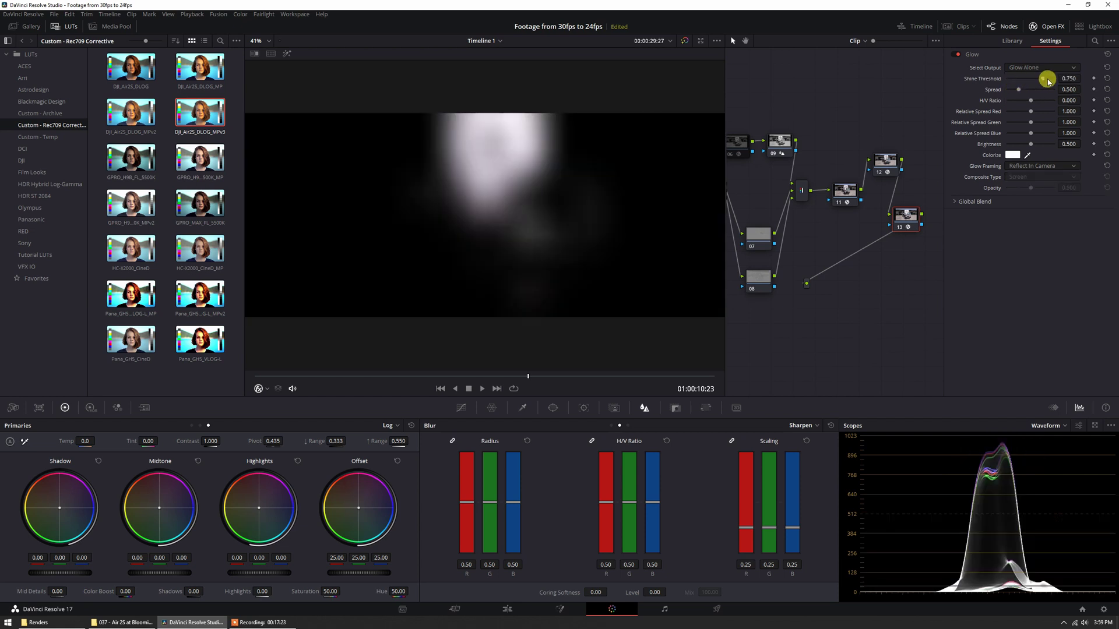
{"action": "left_click_drag", "start_coordinate": [1031, 143], "coordinate": [1012, 145]}
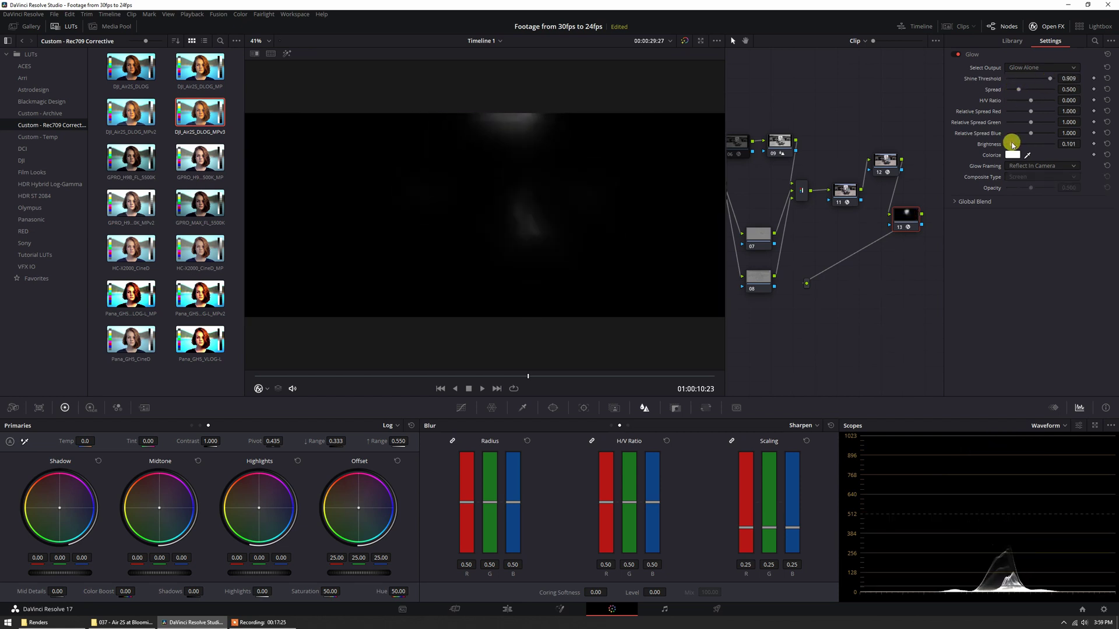
{"action": "left_click_drag", "start_coordinate": [1016, 90], "coordinate": [1011, 89]}
Step: Check the isolated glow at other frames and set Shine Threshold to 0.853 and Spread to 0.165
{"action": "left_click", "coordinate": [409, 377]}
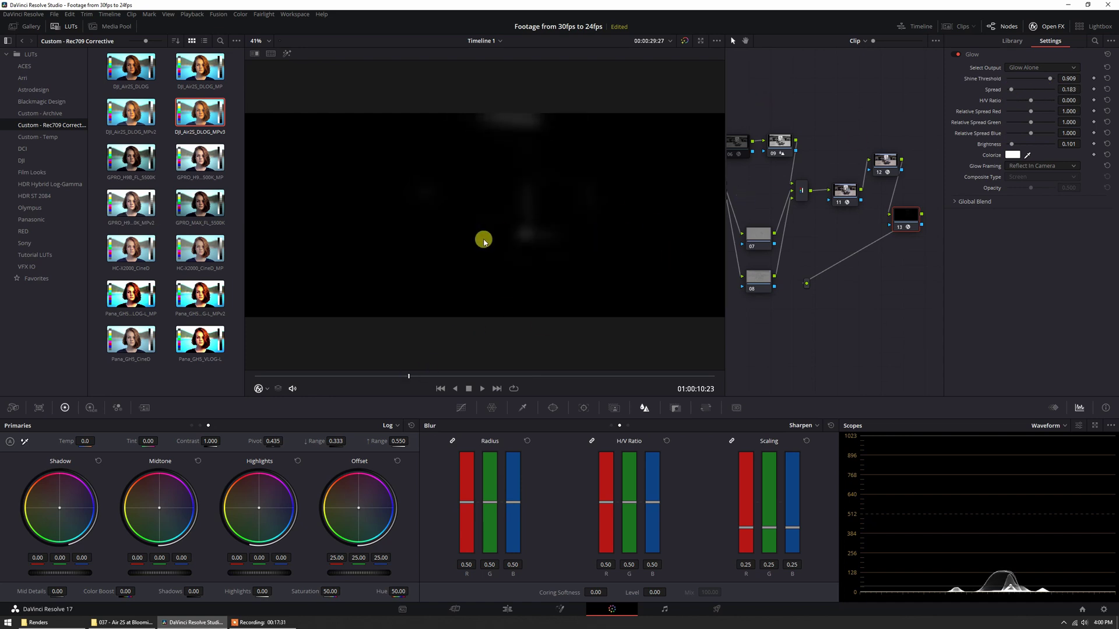
{"action": "left_click", "coordinate": [572, 377]}
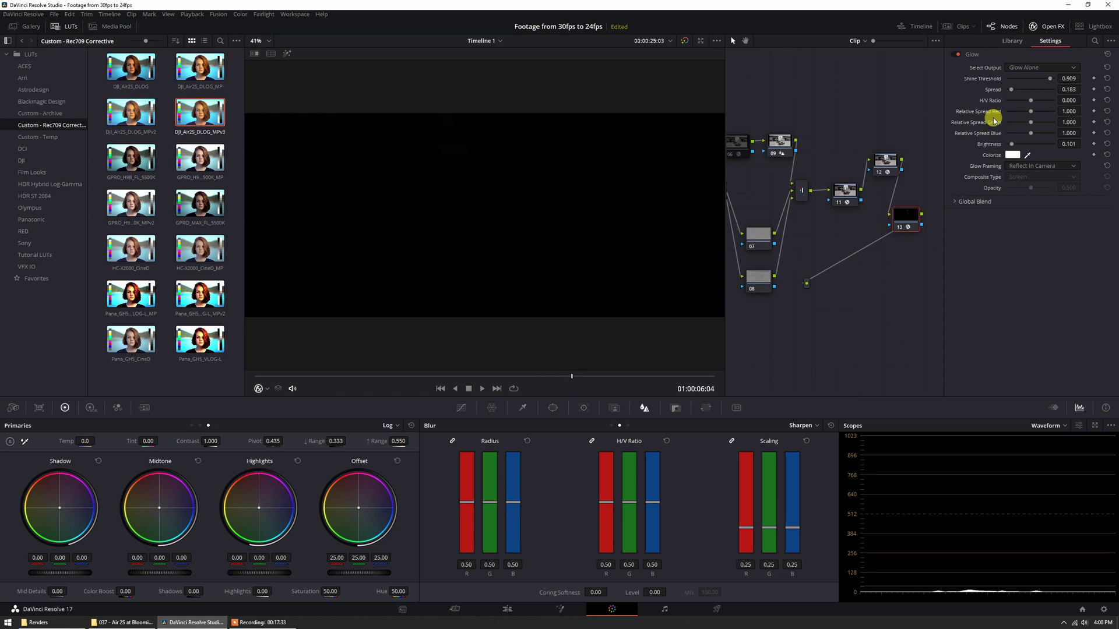
{"action": "left_click_drag", "start_coordinate": [1047, 78], "coordinate": [1048, 79]}
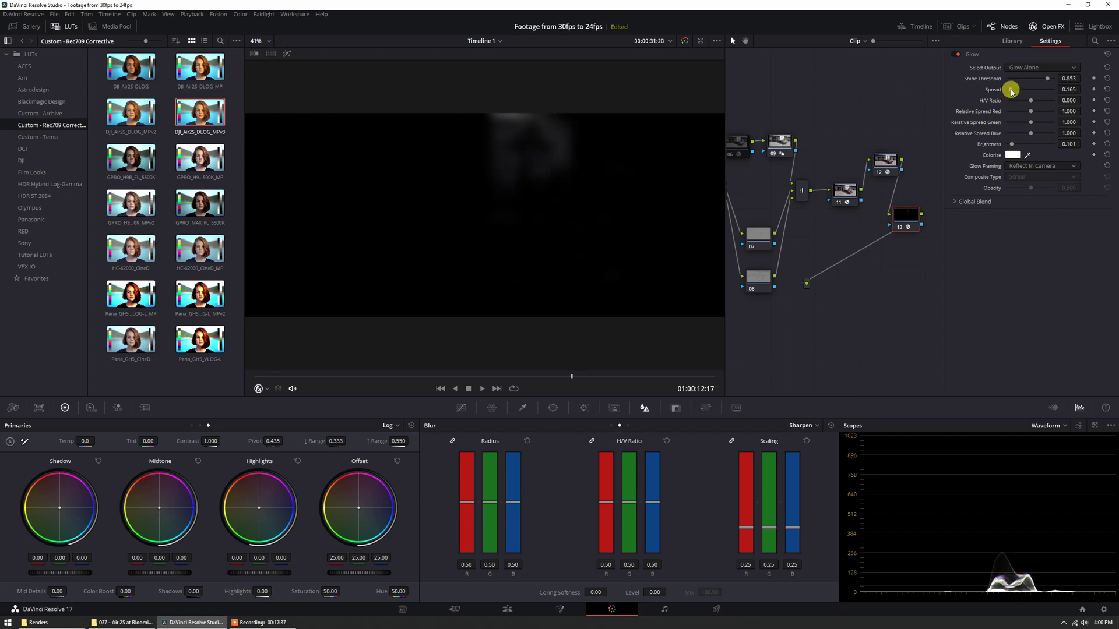
Step: Return the Glow output to Glowing Image and inspect the effect on the truck and trailer up close and at full size
{"action": "left_click", "coordinate": [1042, 68]}
{"action": "left_click", "coordinate": [1037, 87]}
{"action": "scroll", "coordinate": [511, 192], "scroll_direction": "up", "scroll_amount": 2}
{"action": "scroll", "coordinate": [512, 192], "scroll_direction": "up", "scroll_amount": 3}
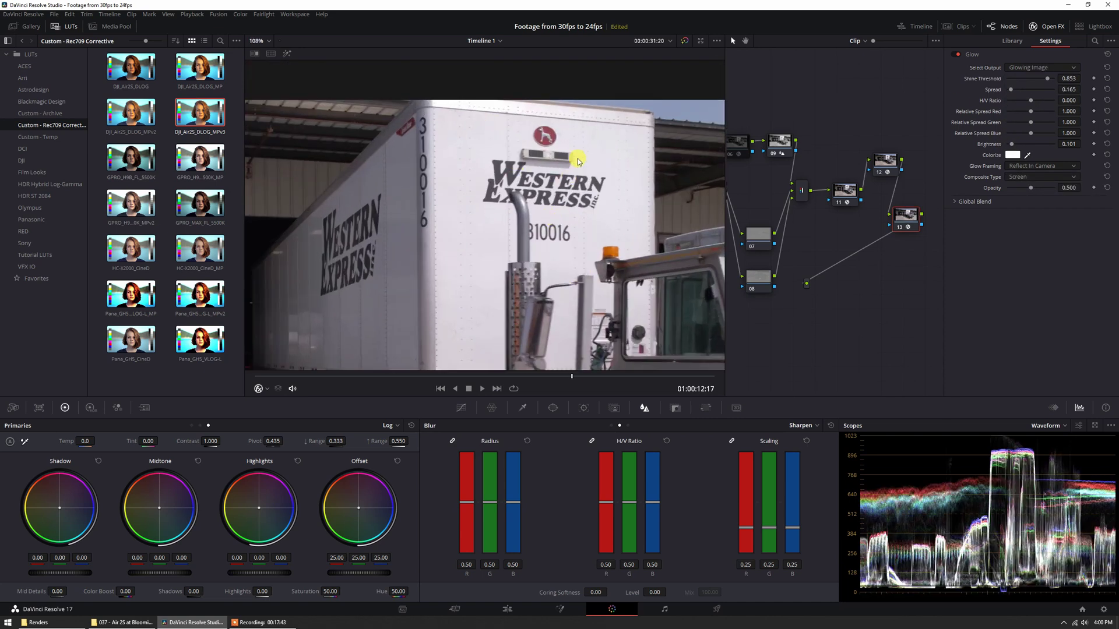
{"action": "scroll", "coordinate": [521, 236], "scroll_direction": "down", "scroll_amount": 4}
{"action": "key", "text": "shift+f"}
{"action": "key", "text": "shift+f"}
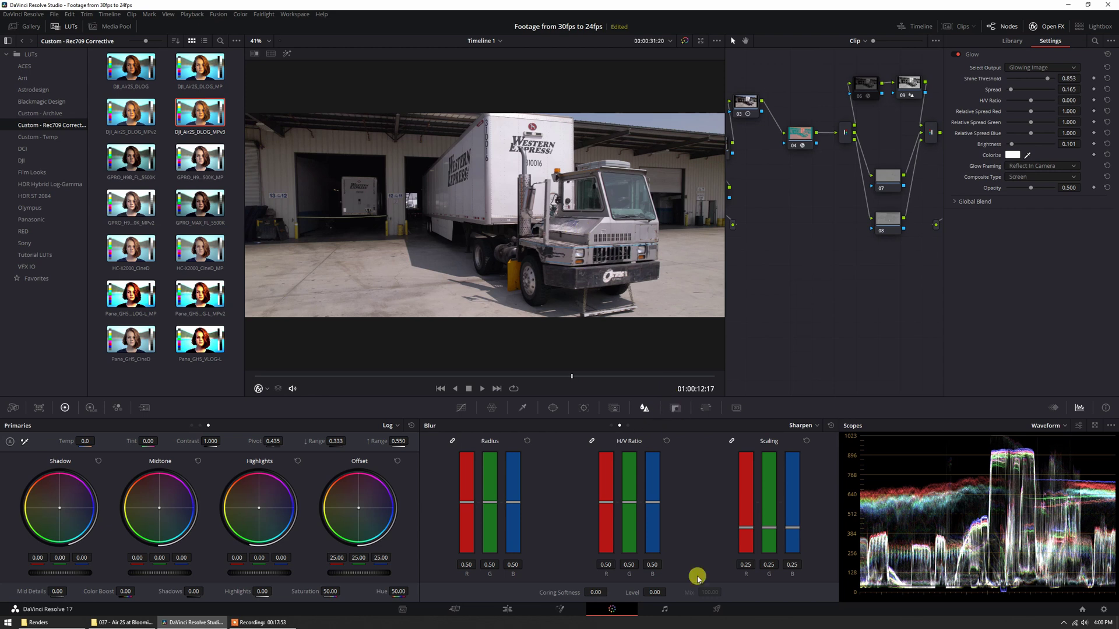
Step: Switch to the Edit page and place the playhead at 01:00:02:11 on the timeline
{"action": "left_click", "coordinate": [507, 609]}
{"action": "left_click_drag", "start_coordinate": [202, 486], "coordinate": [145, 486]}
{"action": "scroll", "coordinate": [504, 251], "scroll_direction": "up", "scroll_amount": 2}
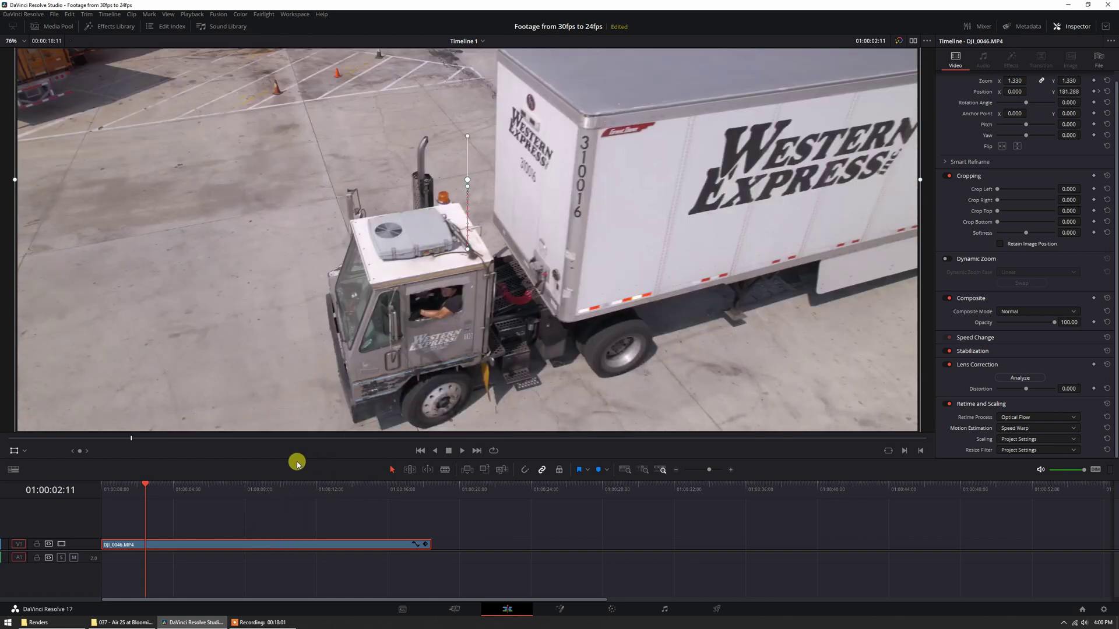
Step: In the project's Master Settings, set render cache format to DNxHR 444 - HDR, background caching after 1 second, and automatic caching of transitions and composites
{"action": "left_click", "coordinate": [49, 17]}
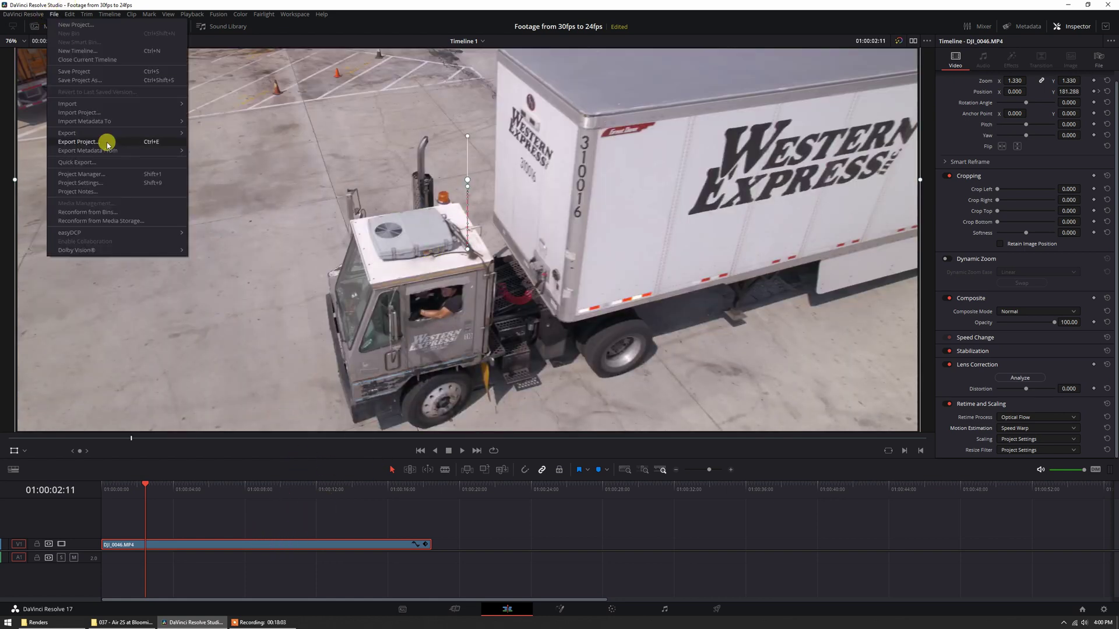
{"action": "left_click", "coordinate": [111, 173]}
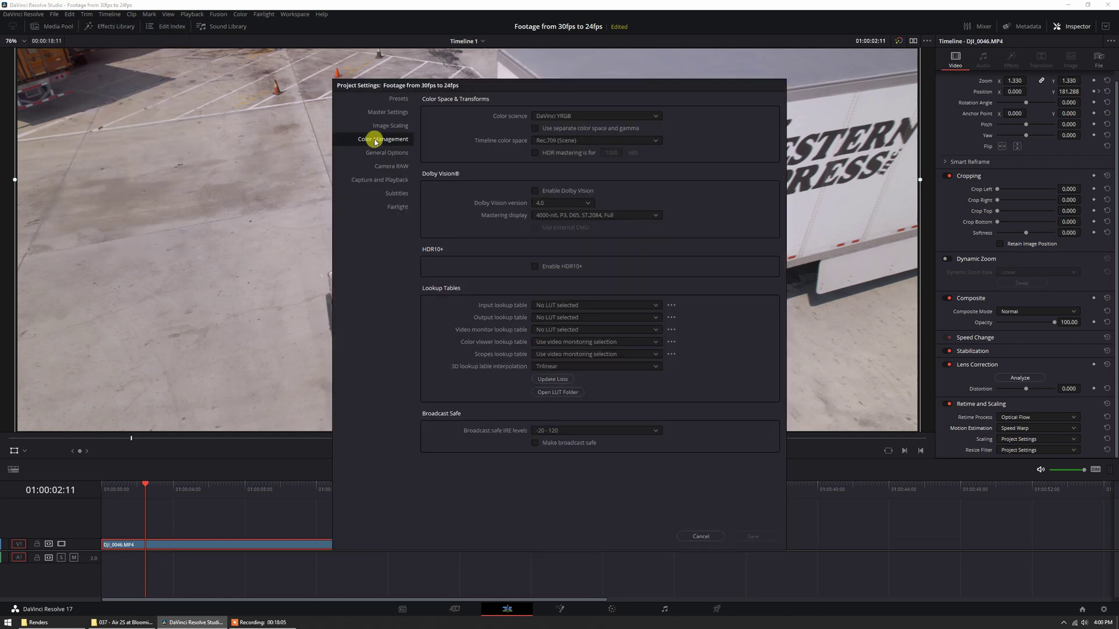
{"action": "left_click", "coordinate": [387, 112]}
{"action": "scroll", "coordinate": [544, 367], "scroll_direction": "down", "scroll_amount": 5}
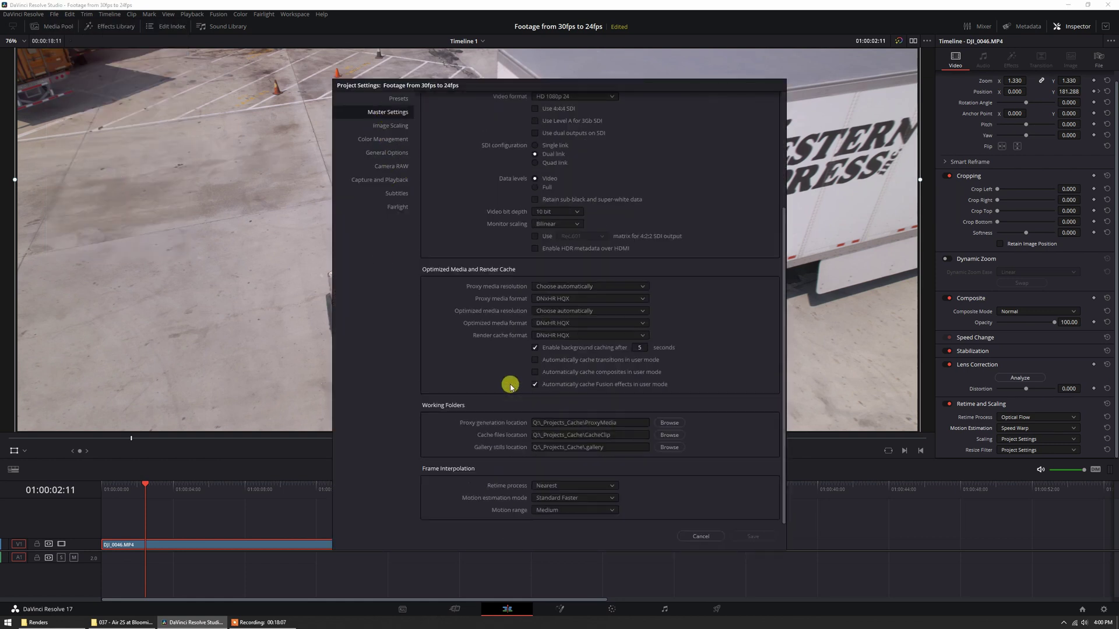
{"action": "left_click", "coordinate": [536, 360]}
{"action": "left_click", "coordinate": [573, 375]}
{"action": "left_click", "coordinate": [564, 336]}
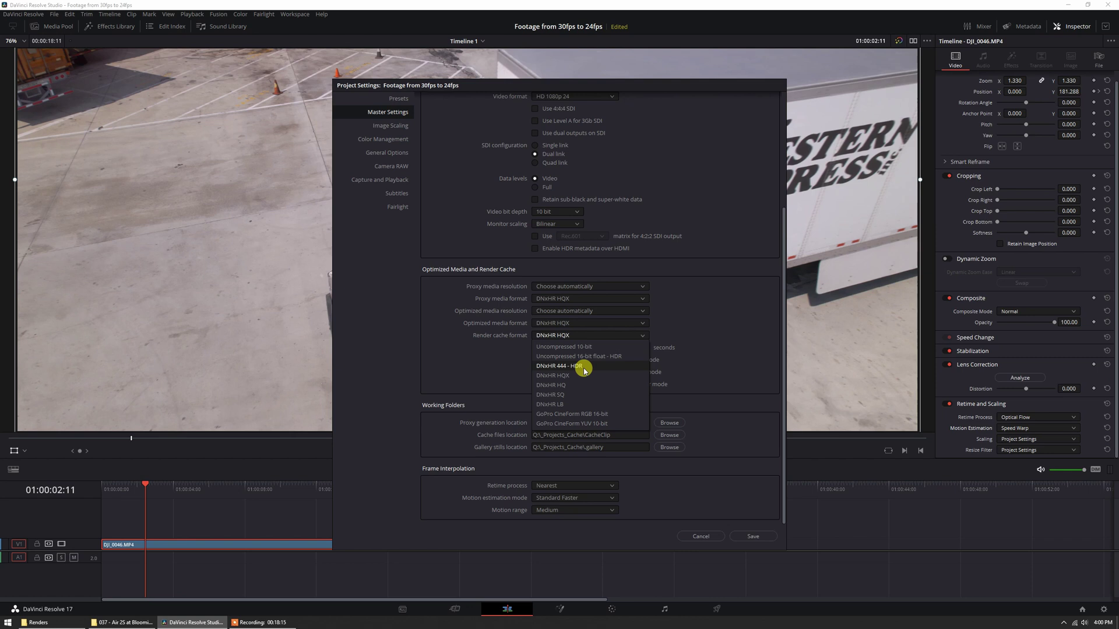
{"action": "left_click", "coordinate": [584, 367]}
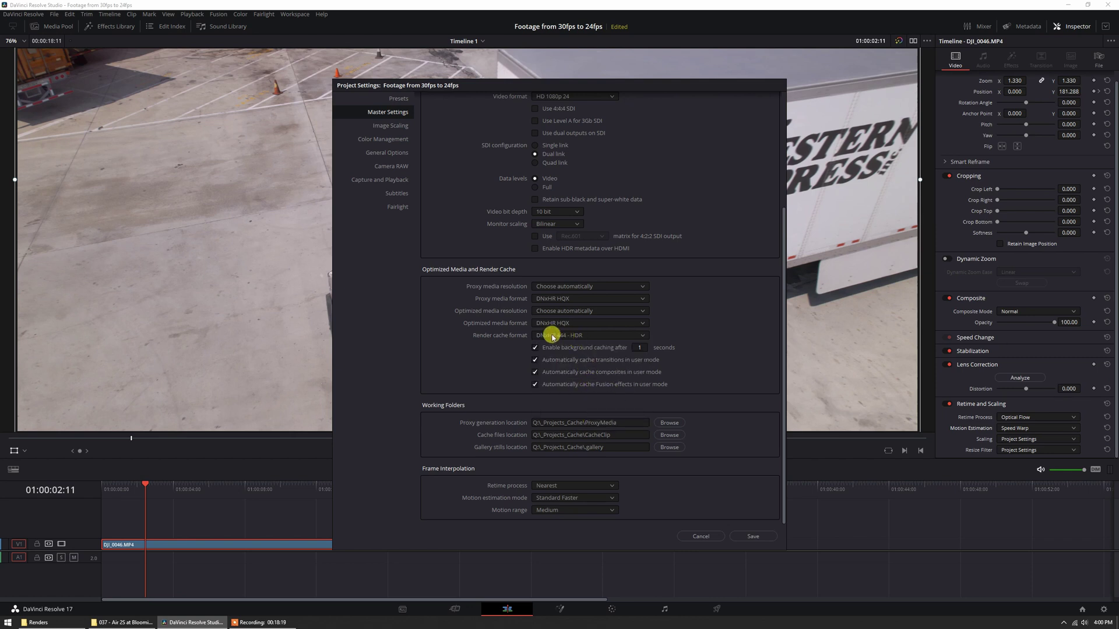
{"action": "left_click", "coordinate": [751, 536]}
Step: Enable Render Cache Color Output on the DJI_0046.MP4 clip and set the playback render cache to User
{"action": "right_click", "coordinate": [216, 542]}
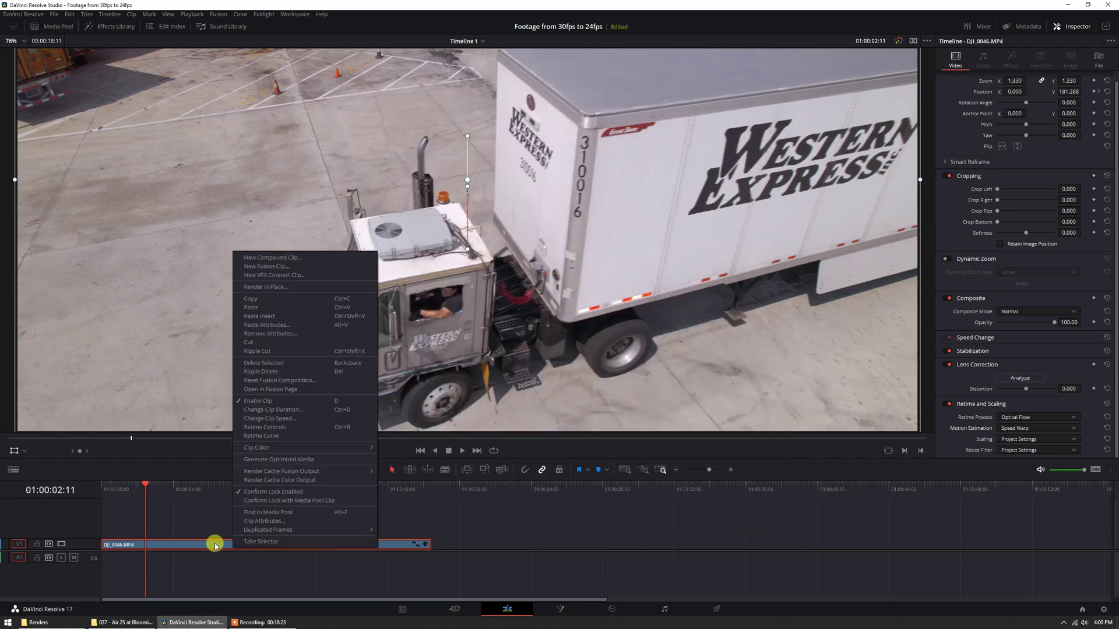
{"action": "left_click", "coordinate": [302, 475]}
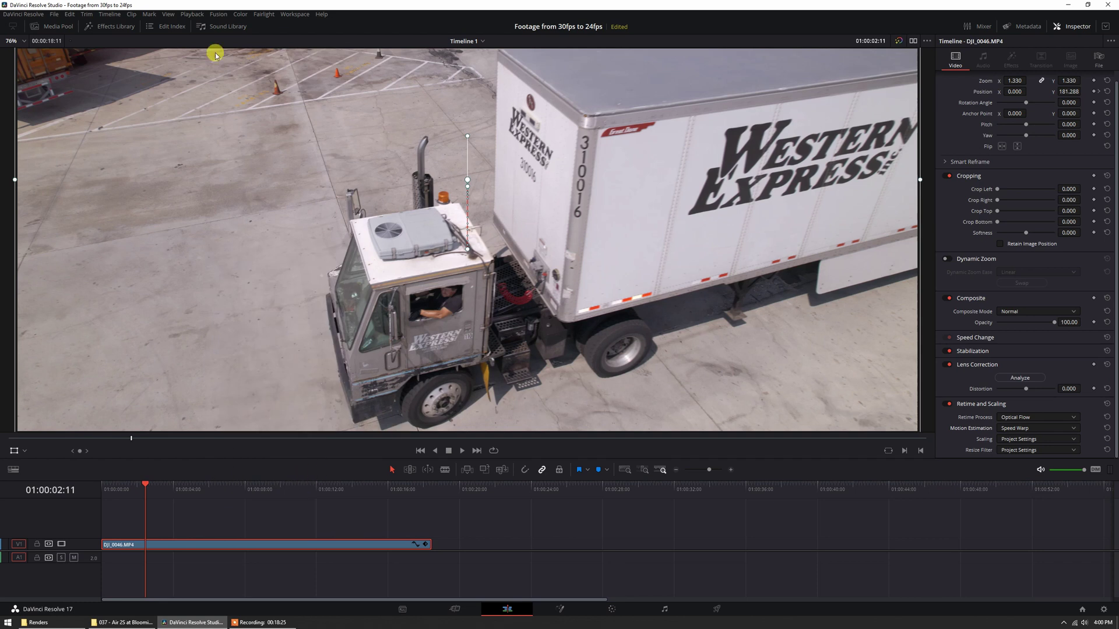
{"action": "left_click", "coordinate": [192, 14]}
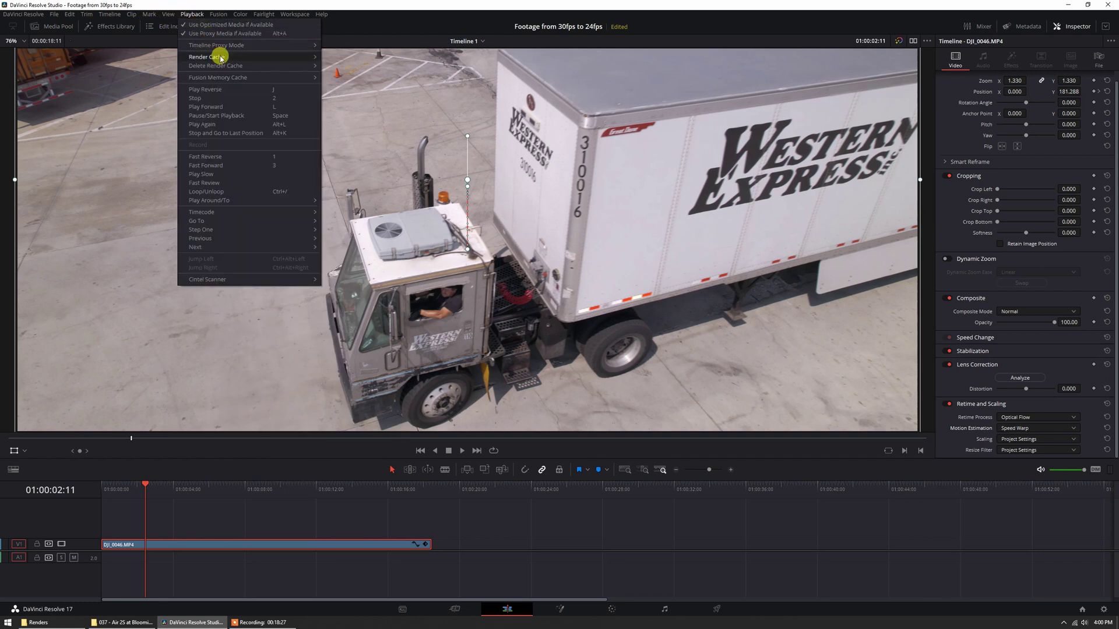
{"action": "left_click", "coordinate": [352, 75]}
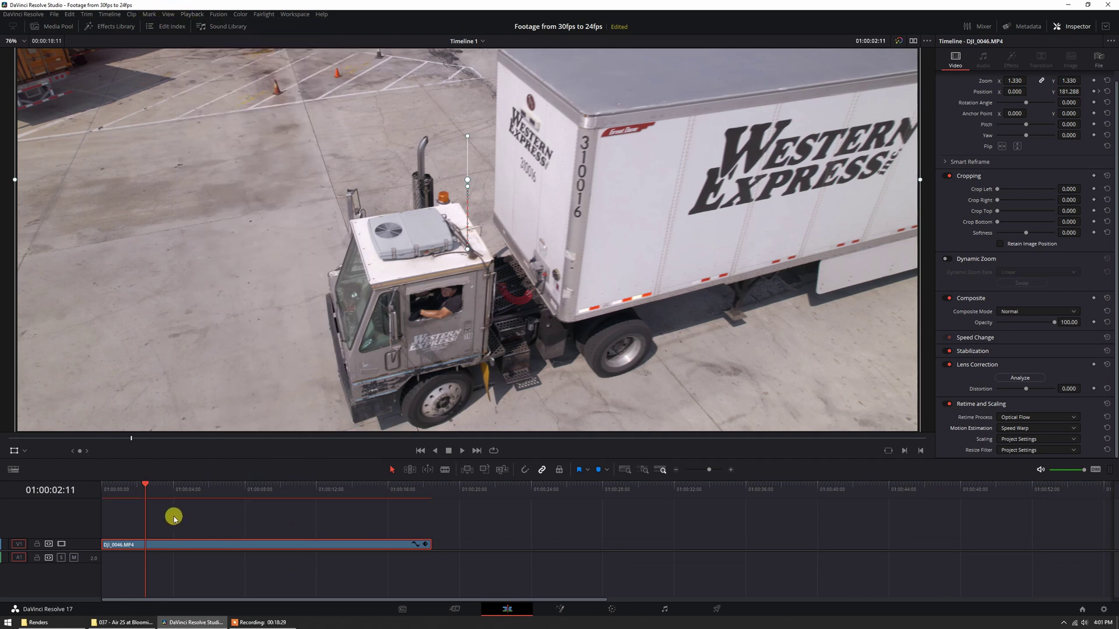
Step: Open Task Manager and examine memory, GPU and CPU performance while the timeline clip caches
{"action": "scroll", "coordinate": [210, 519], "scroll_direction": "up", "scroll_amount": 2}
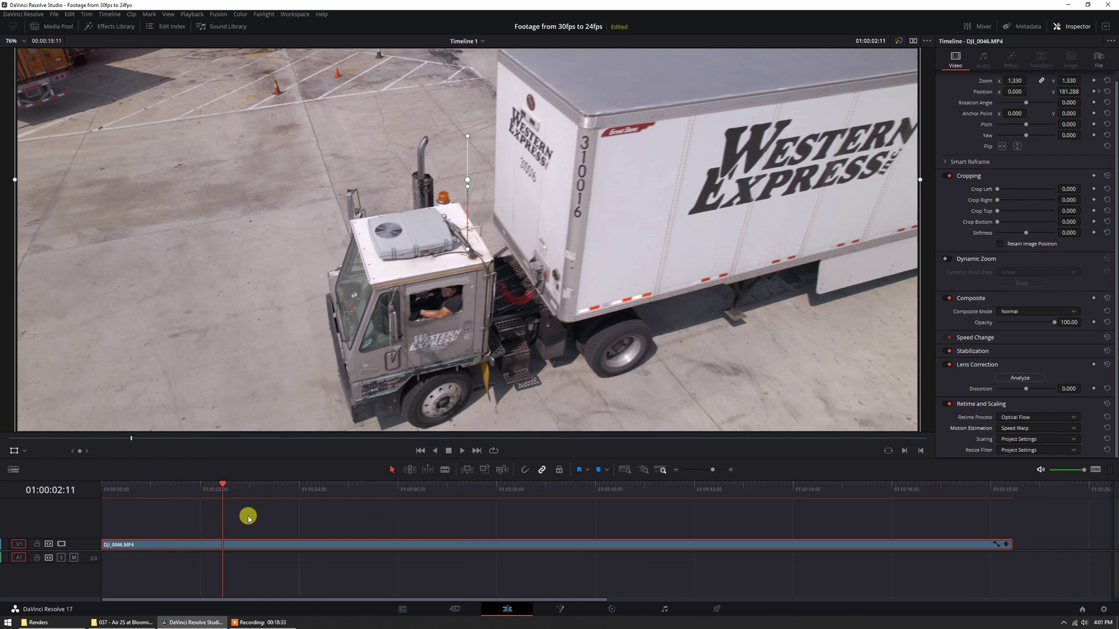
{"action": "key", "text": "ctrl+shift+Escape"}
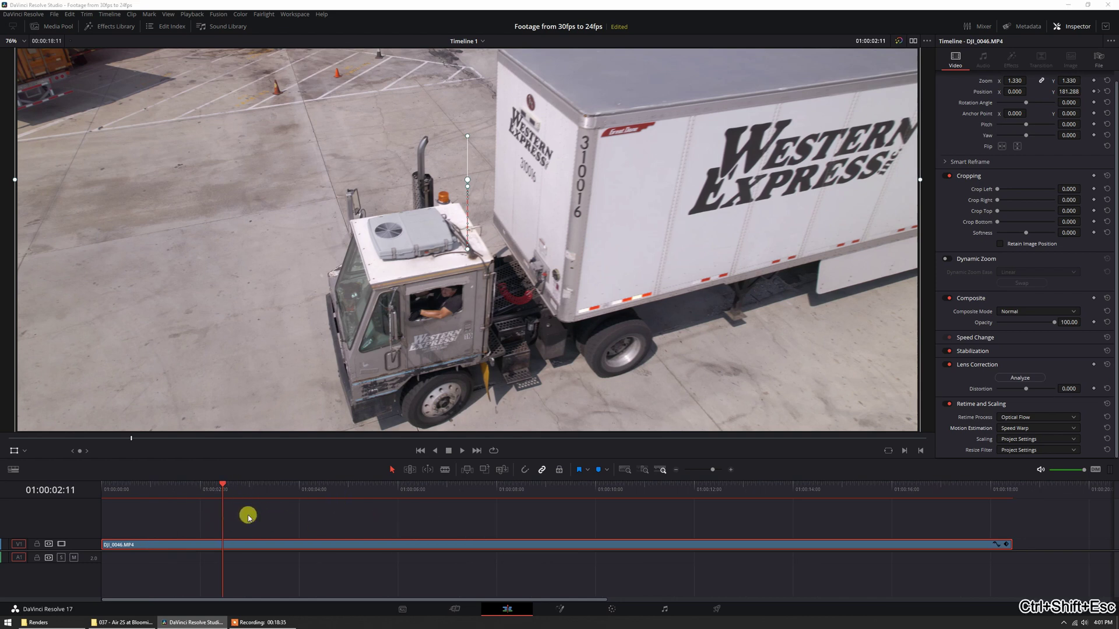
{"action": "left_click_drag", "start_coordinate": [178, 92], "coordinate": [721, 104]}
{"action": "left_click", "coordinate": [641, 142]}
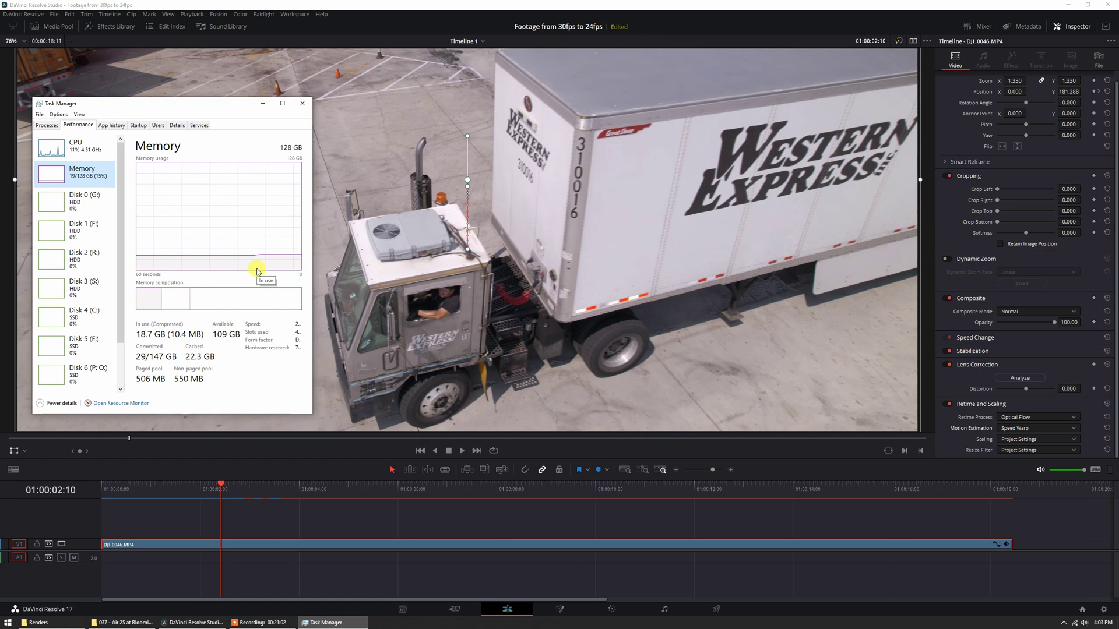
{"action": "scroll", "coordinate": [120, 268], "scroll_direction": "down", "scroll_amount": 3}
{"action": "left_click", "coordinate": [100, 378]}
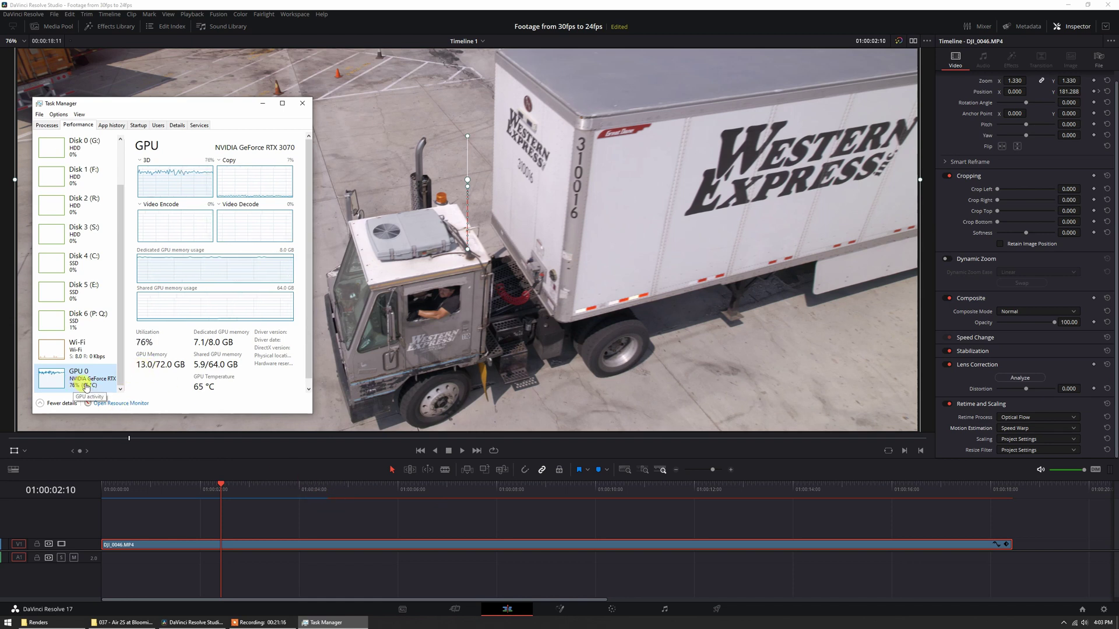
{"action": "scroll", "coordinate": [86, 373], "scroll_direction": "up", "scroll_amount": 2}
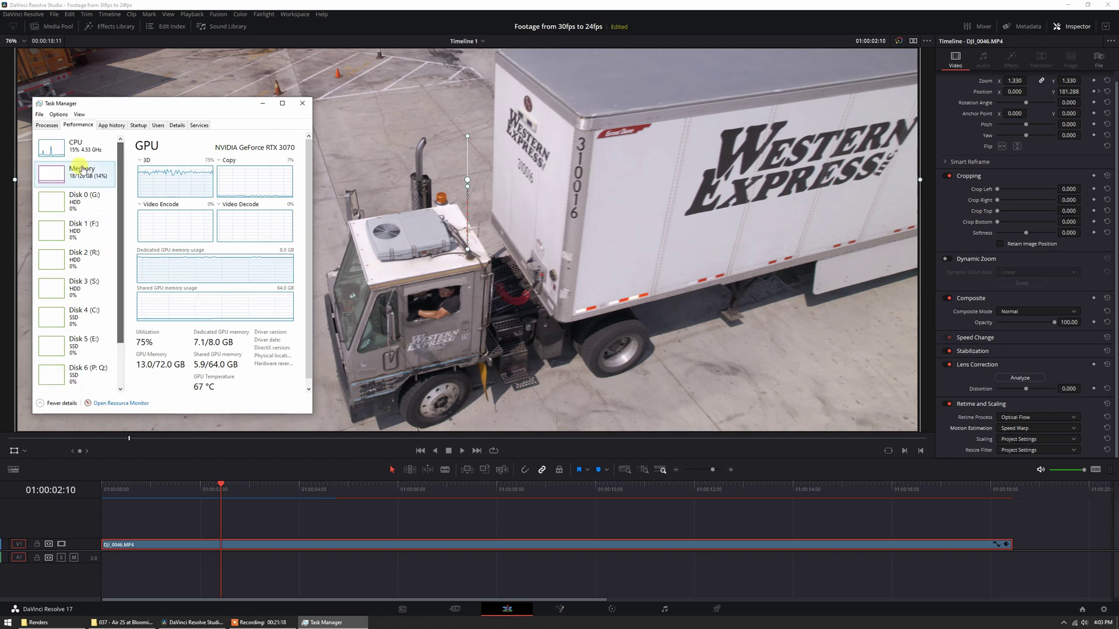
{"action": "left_click", "coordinate": [86, 151]}
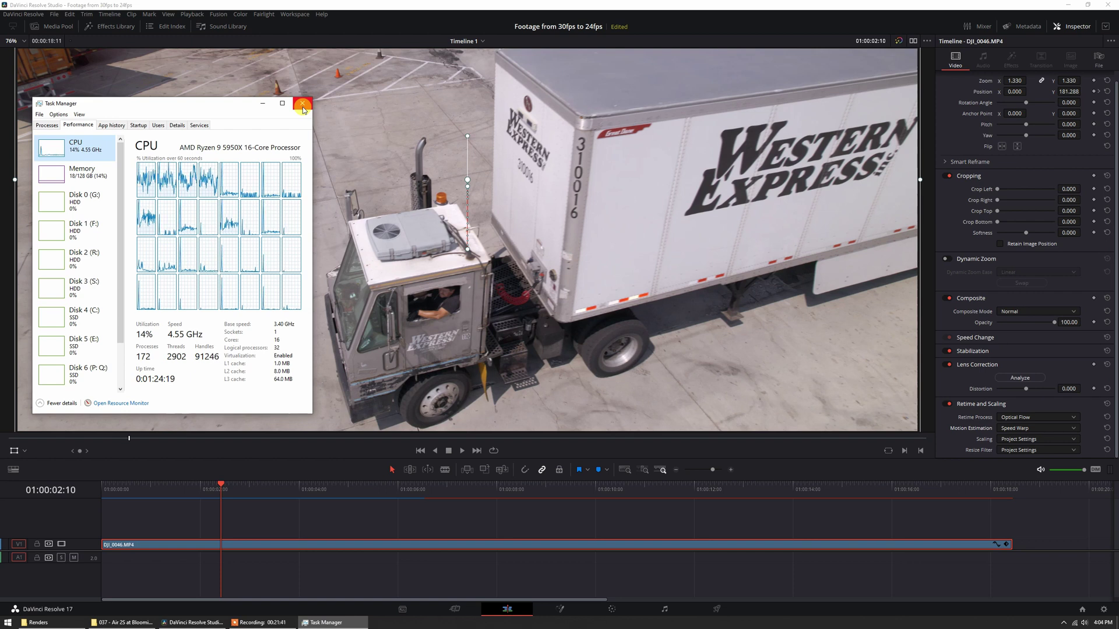
Step: Deselect the timeline clip, switch to the Deliver page and close Task Manager
{"action": "left_click", "coordinate": [377, 515]}
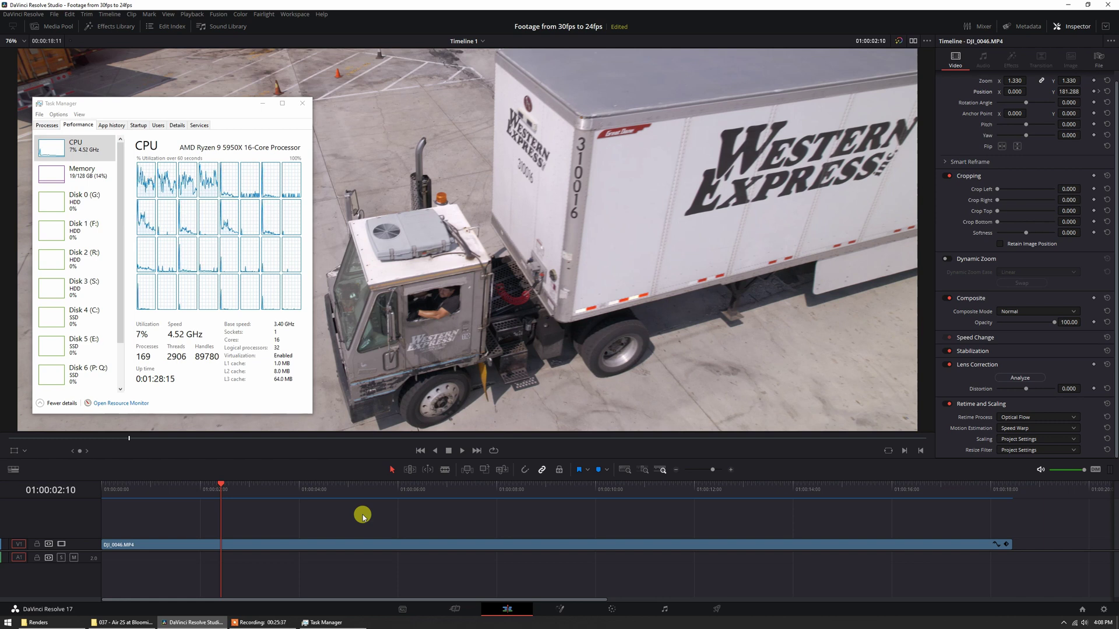
{"action": "left_click", "coordinate": [717, 609]}
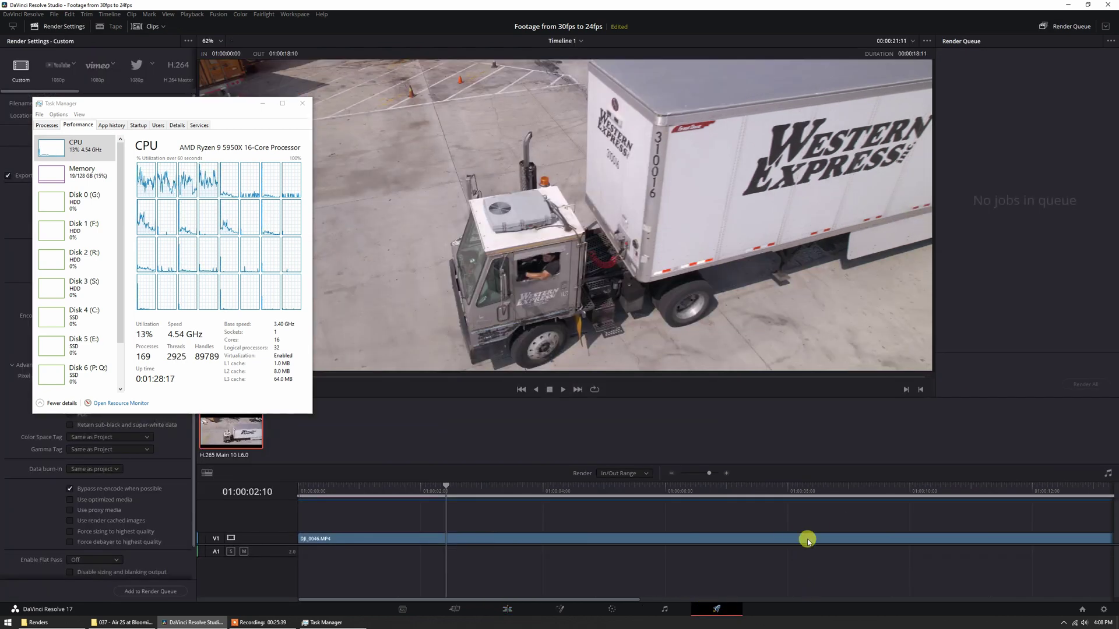
{"action": "left_click", "coordinate": [302, 103]}
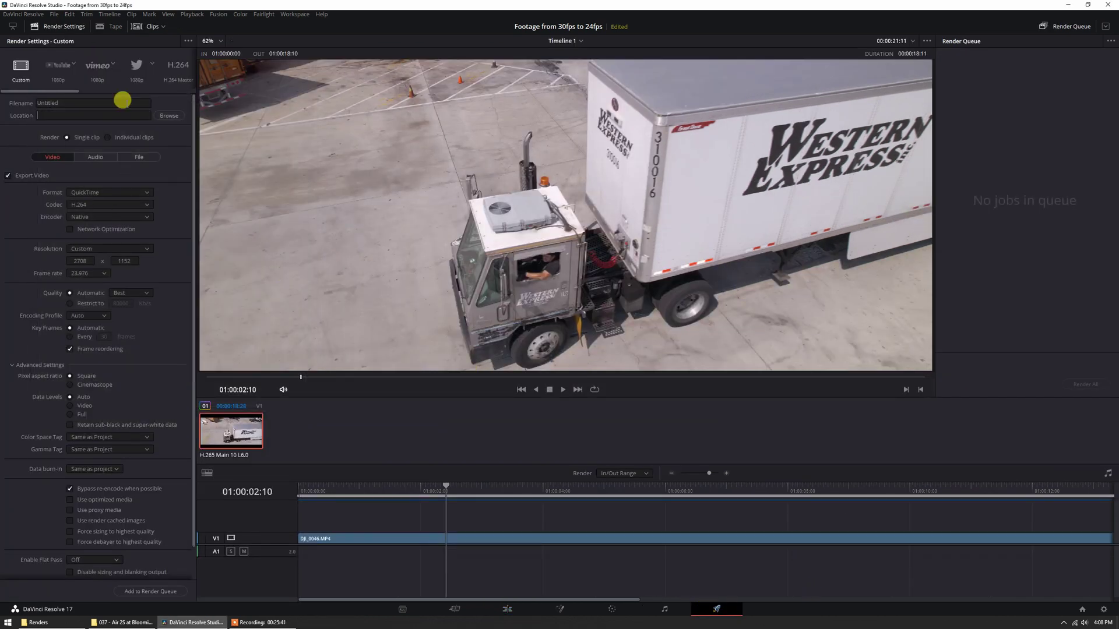
Step: Enable Use render cached images in the QuickTime H.264 video render settings and look over the audio render settings
{"action": "left_click", "coordinate": [91, 208]}
{"action": "left_click", "coordinate": [102, 210]}
{"action": "left_click_drag", "start_coordinate": [187, 182], "coordinate": [193, 226]}
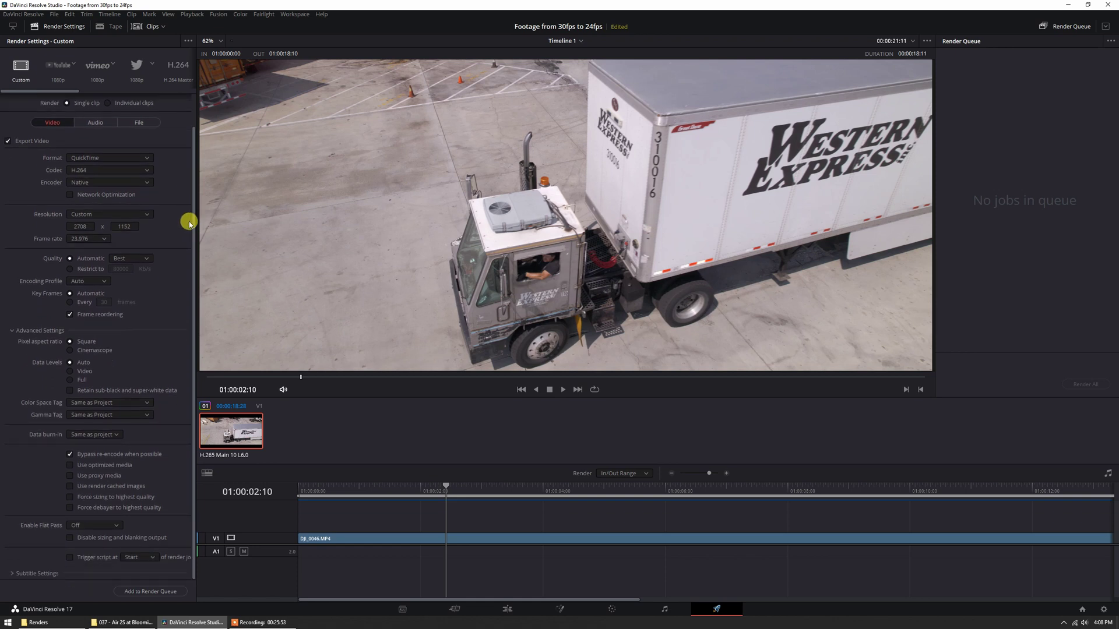
{"action": "scroll", "coordinate": [134, 419], "scroll_direction": "up", "scroll_amount": 2}
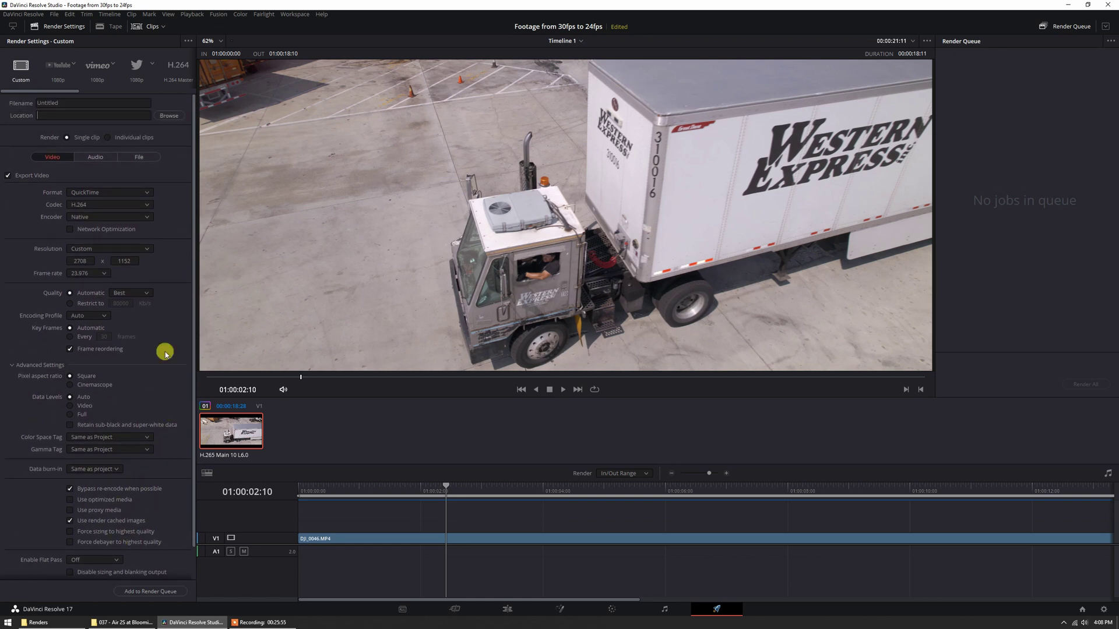
{"action": "left_click", "coordinate": [95, 156]}
{"action": "left_click", "coordinate": [50, 157]}
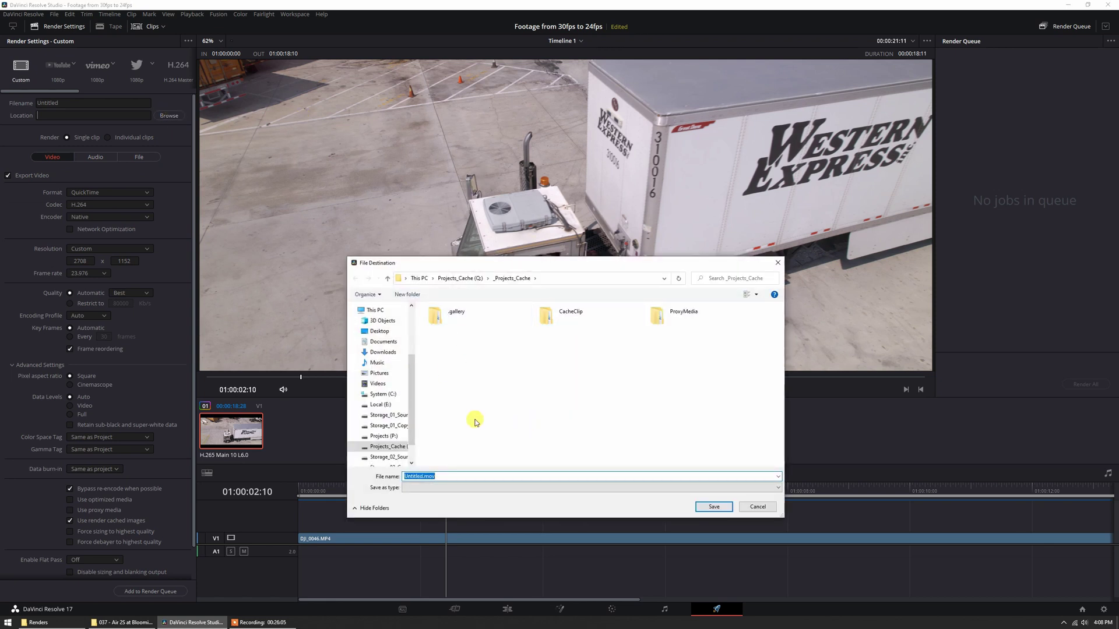
{"action": "left_click", "coordinate": [396, 432]}
{"action": "double_click", "coordinate": [708, 314]}
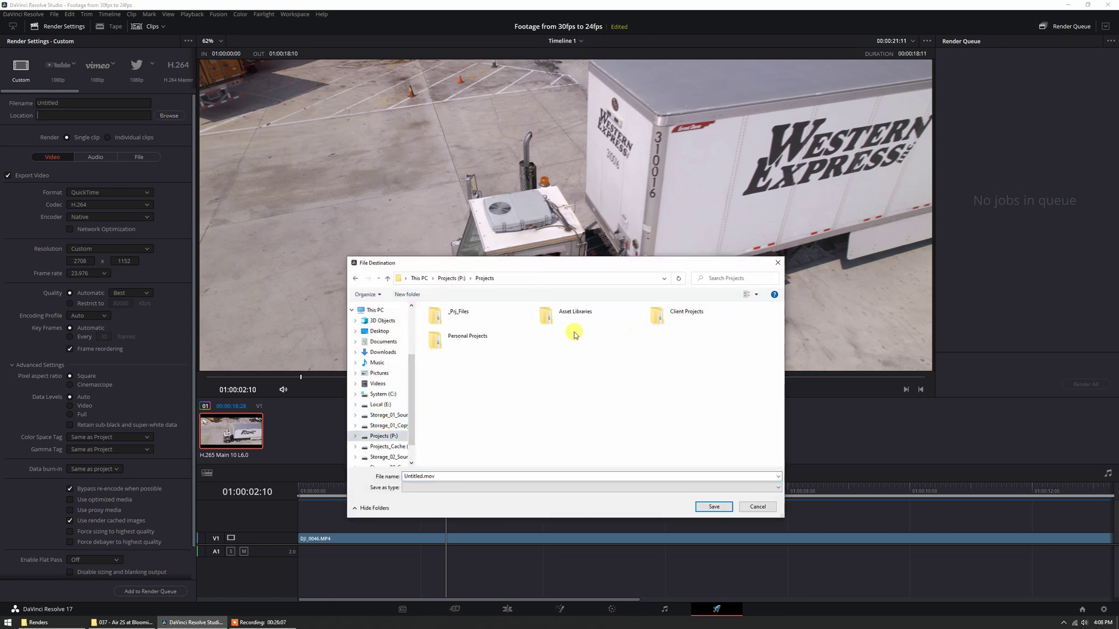
{"action": "double_click", "coordinate": [459, 341]}
{"action": "double_click", "coordinate": [499, 399]}
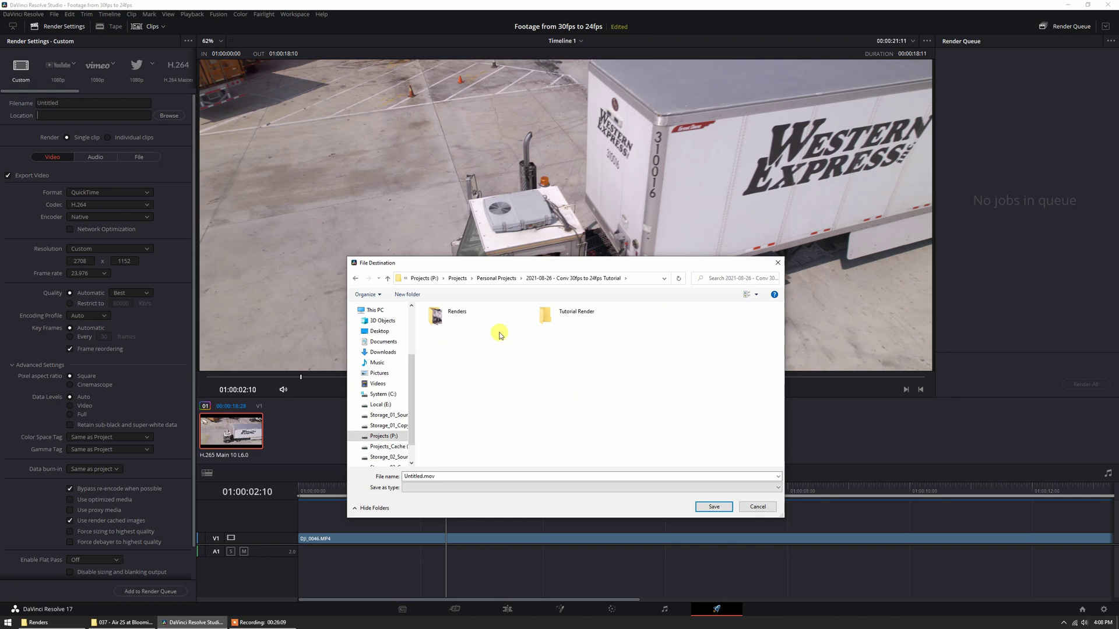
{"action": "double_click", "coordinate": [498, 327]}
{"action": "left_click", "coordinate": [450, 325]}
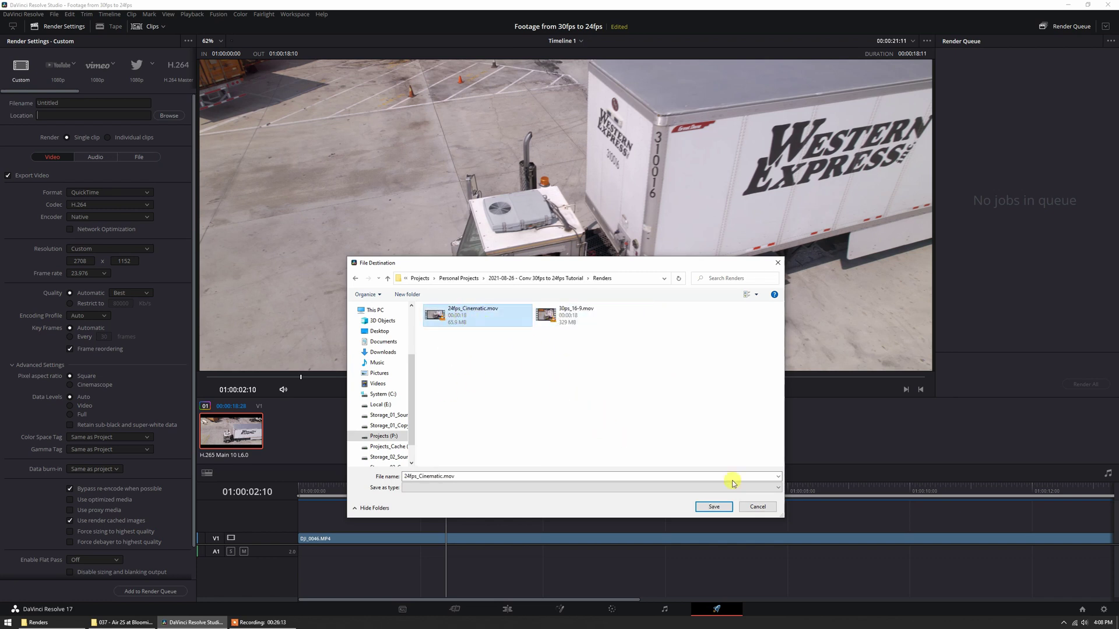
{"action": "left_click", "coordinate": [757, 507]}
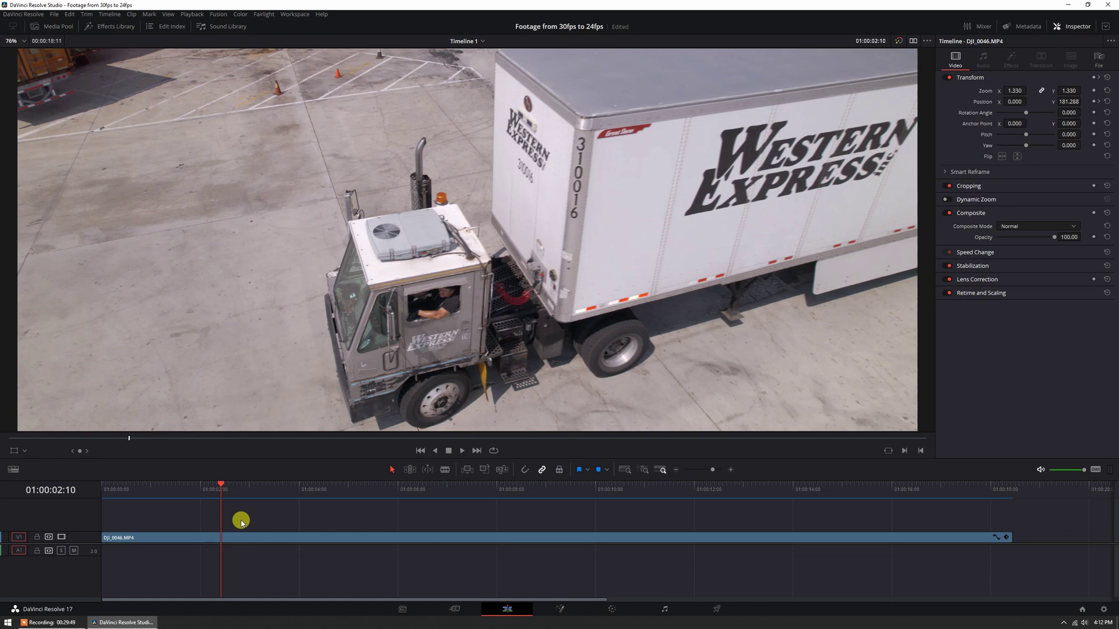
Step: Copy the DJI_0046.MP4 clip from Timeline 1 on the Edit page
{"action": "left_click", "coordinate": [271, 537]}
{"action": "right_click", "coordinate": [270, 535]}
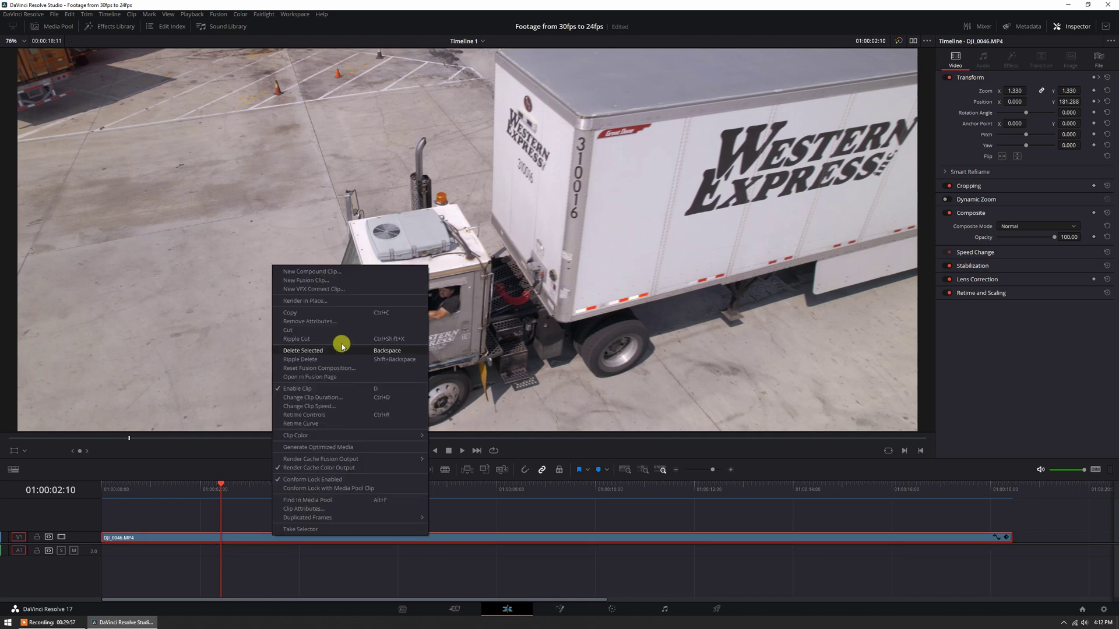
{"action": "left_click", "coordinate": [325, 310]}
Step: Create a new timeline with its own settings: 3840 x 2160 resolution at 29.97 frames per second
{"action": "left_click", "coordinate": [52, 27]}
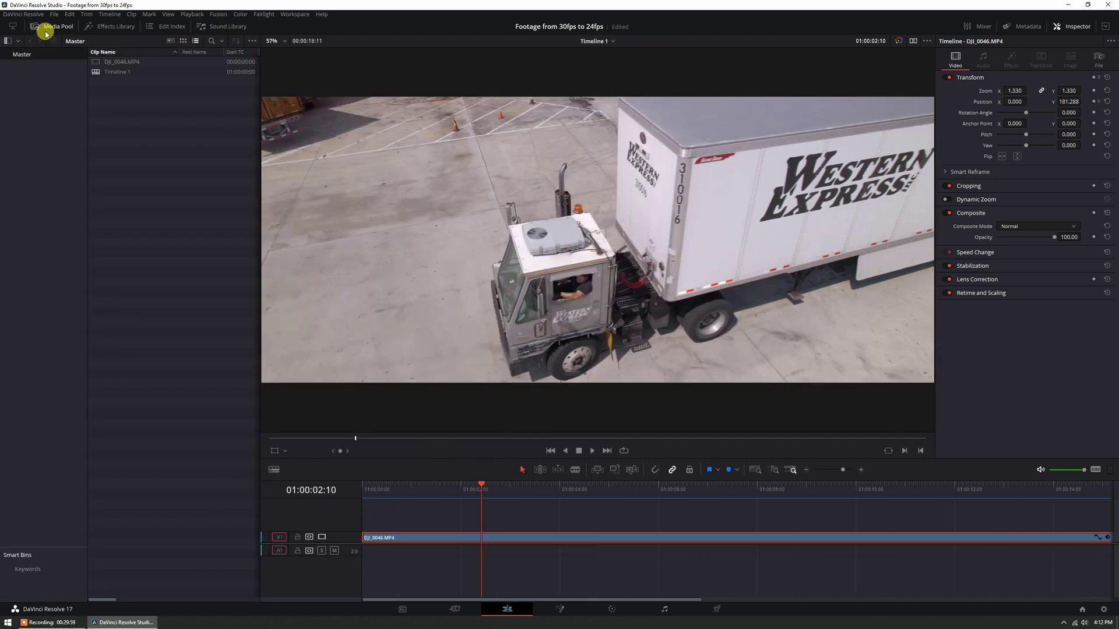
{"action": "key", "text": "ctrl+n"}
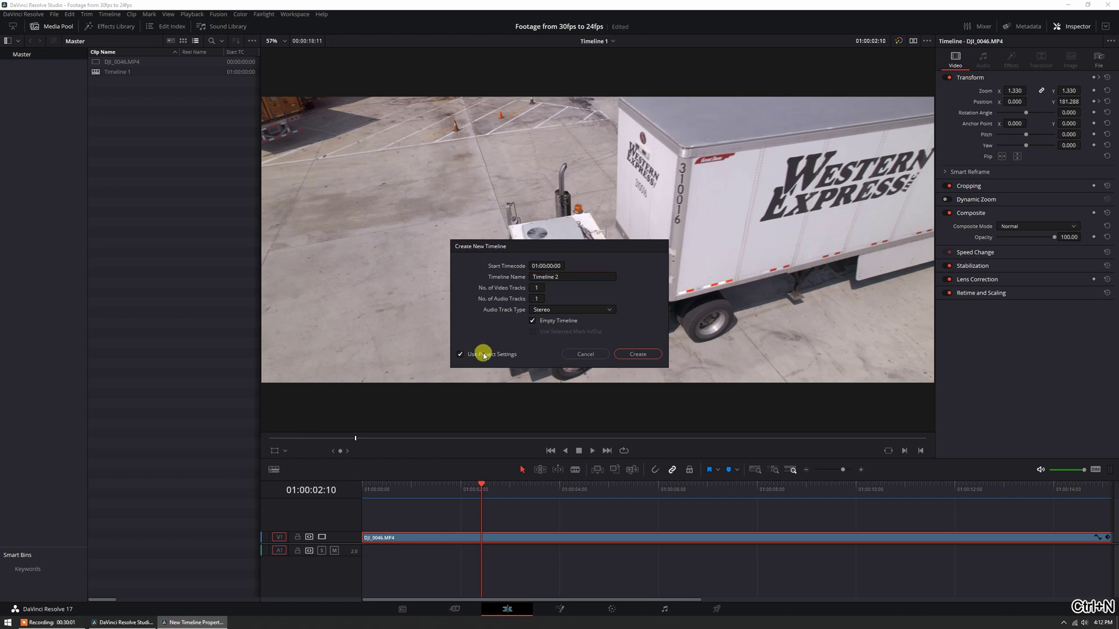
{"action": "left_click", "coordinate": [486, 349]}
{"action": "left_click", "coordinate": [533, 269]}
{"action": "left_click", "coordinate": [548, 343]}
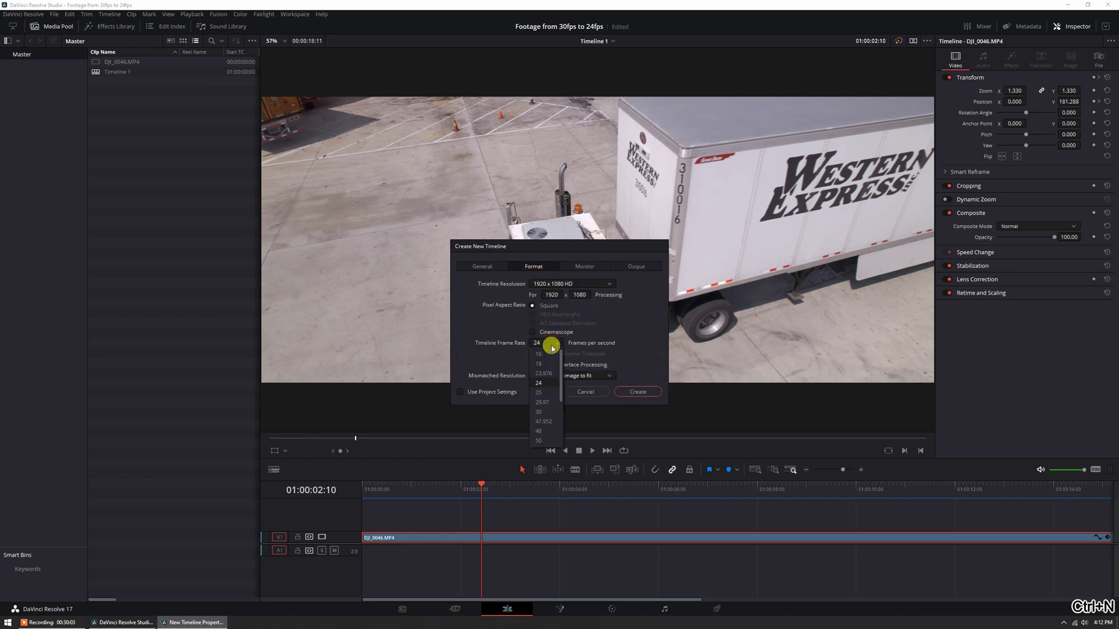
{"action": "left_click", "coordinate": [554, 396]}
{"action": "left_click", "coordinate": [551, 295]}
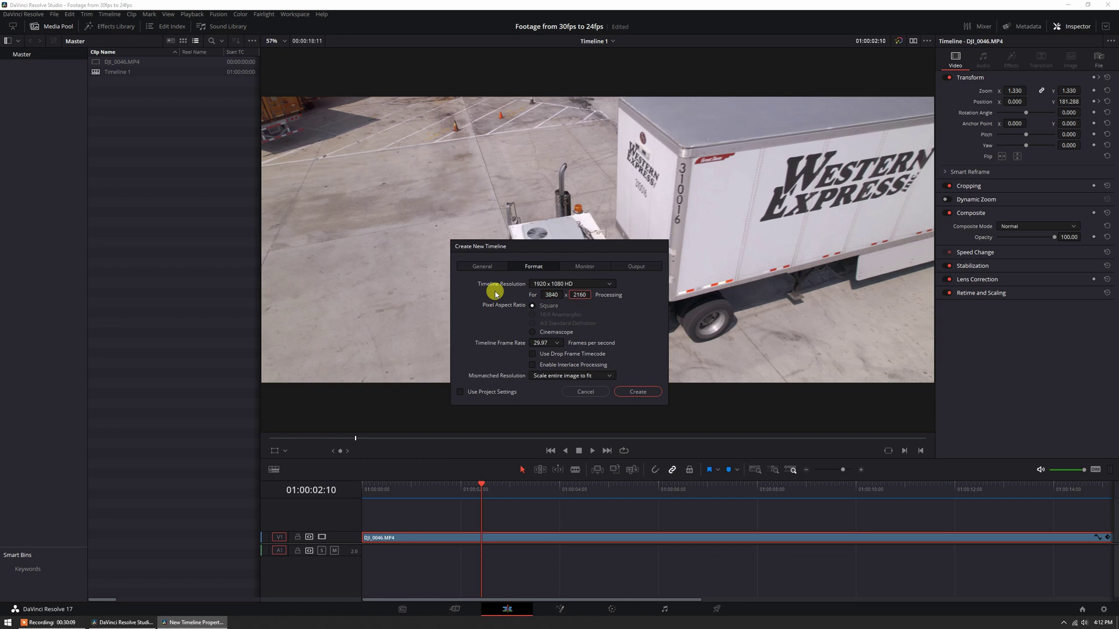
{"action": "key", "text": "Return"}
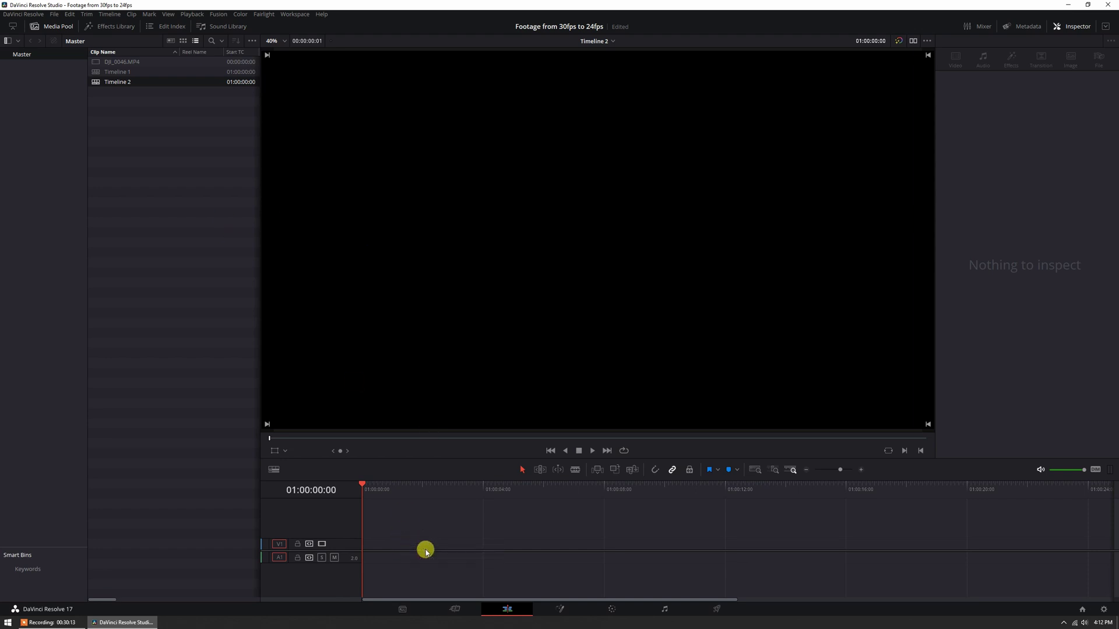
Step: Paste the copied DJI_0046.MP4 clip into Timeline 2 and hide the Media Pool
{"action": "key", "text": "ctrl+v"}
{"action": "left_click", "coordinate": [443, 488]}
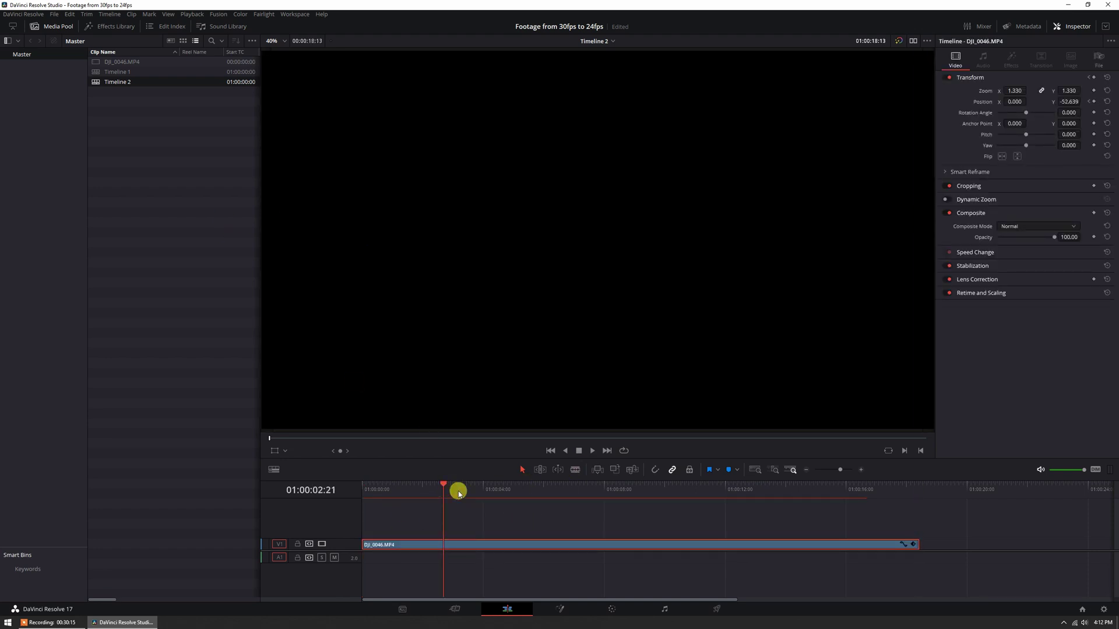
{"action": "left_click", "coordinate": [58, 27]}
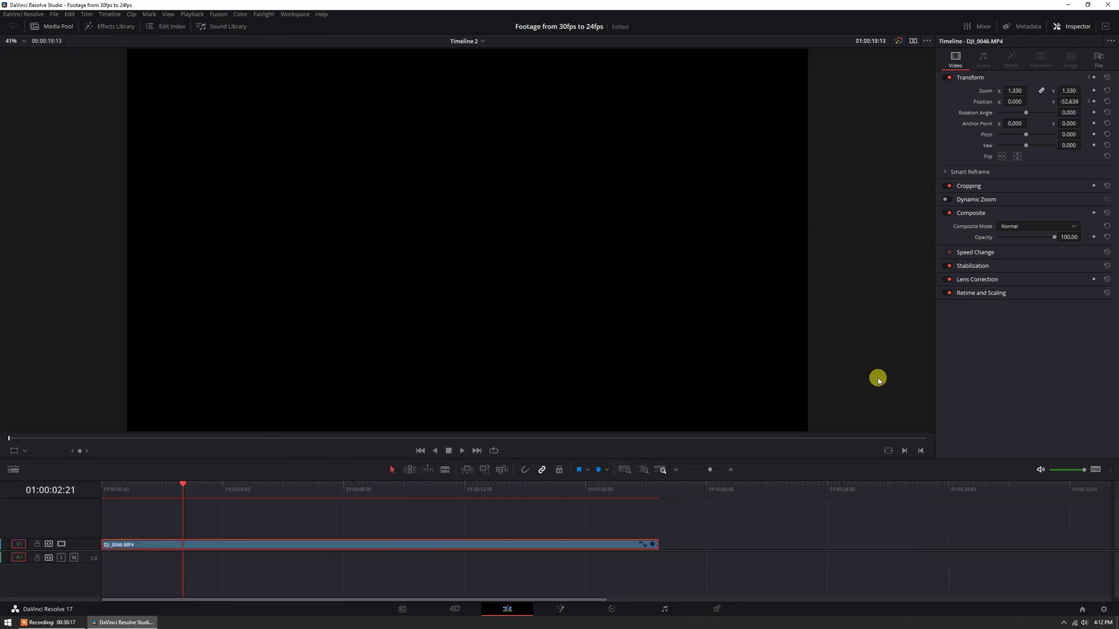
Step: Set the pasted clip's Motion Estimation and Retime Process to Project Settings
{"action": "left_click", "coordinate": [985, 293]}
{"action": "left_click", "coordinate": [1015, 318]}
{"action": "left_click", "coordinate": [1019, 328]}
{"action": "left_click", "coordinate": [1026, 306]}
{"action": "left_click", "coordinate": [1017, 318]}
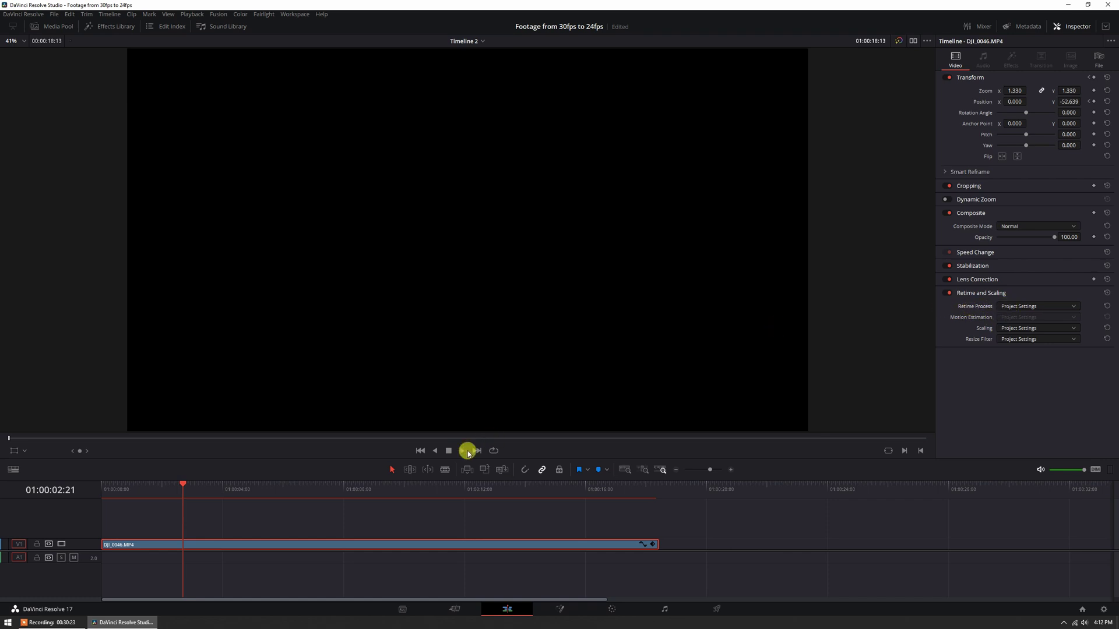
Step: Turn off Render Cache Color Output for the DJI_0046.MP4 clip in Timeline 2
{"action": "right_click", "coordinate": [250, 544]}
{"action": "left_click", "coordinate": [332, 474]}
{"action": "key", "text": "ctrl+equal"}
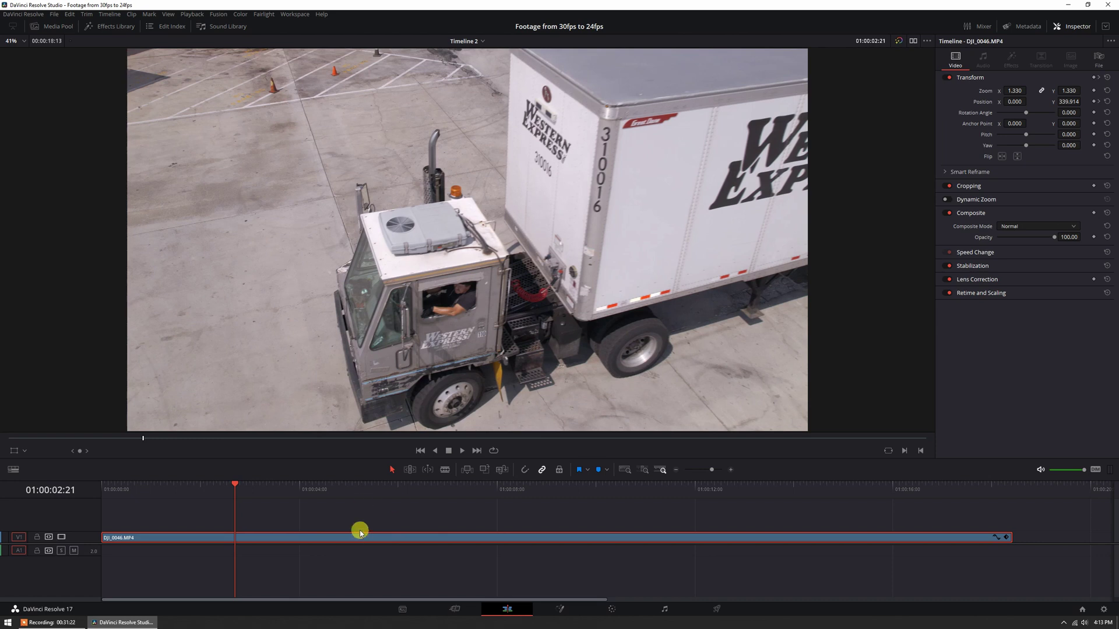
Step: Reset the clip's zoom to 1.000 and its position to 0.000 and play it from near the start
{"action": "left_click", "coordinate": [991, 293]}
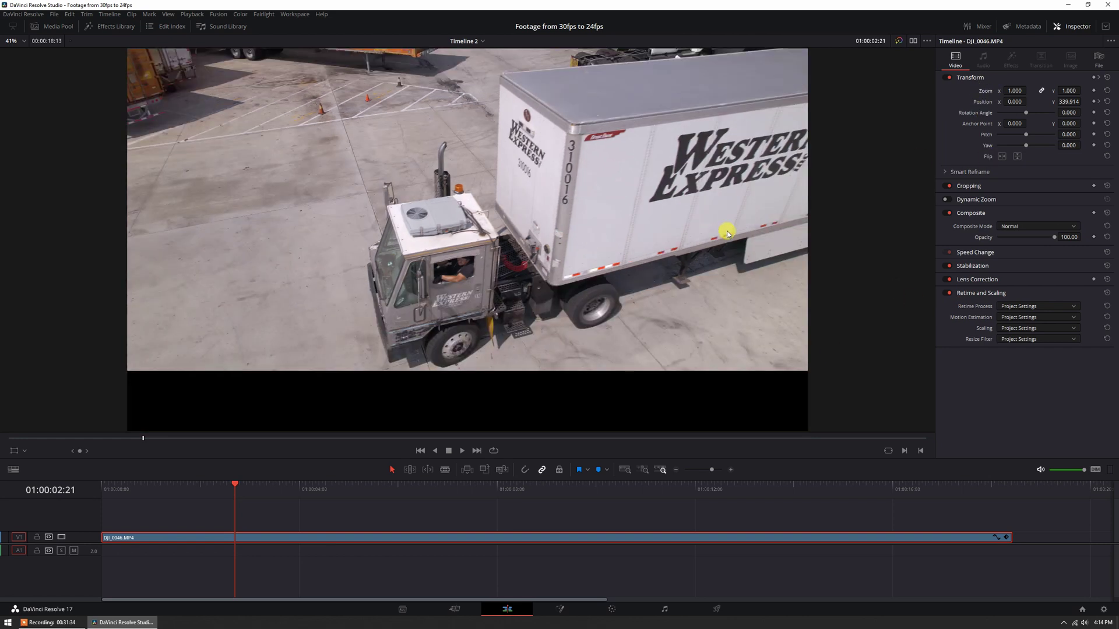
{"action": "left_click", "coordinate": [1107, 103]}
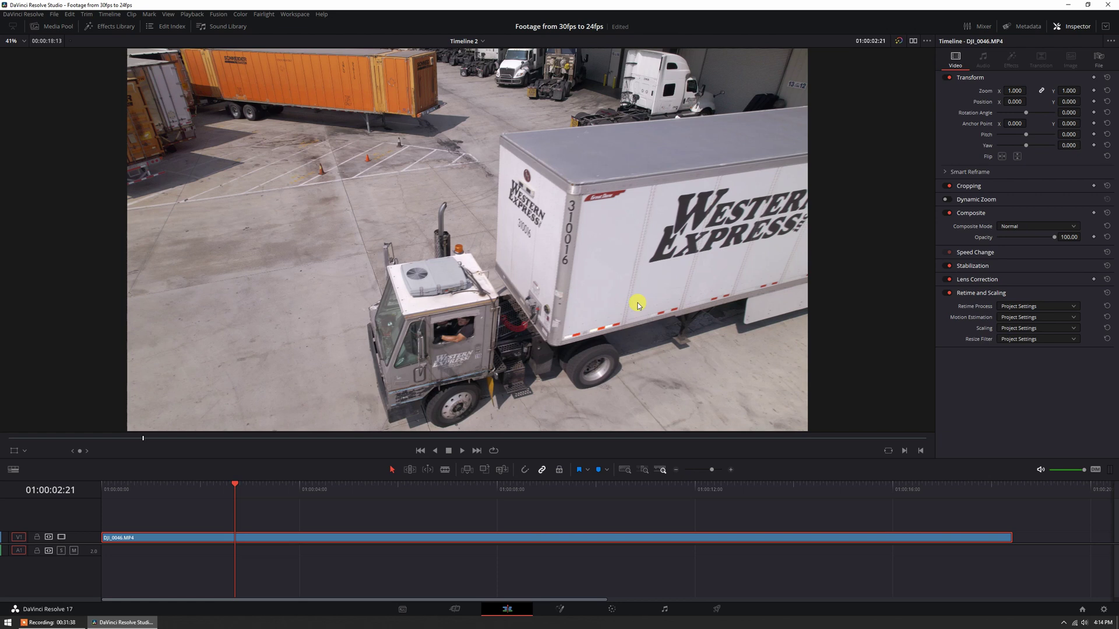
{"action": "left_click_drag", "start_coordinate": [122, 488], "coordinate": [117, 488]}
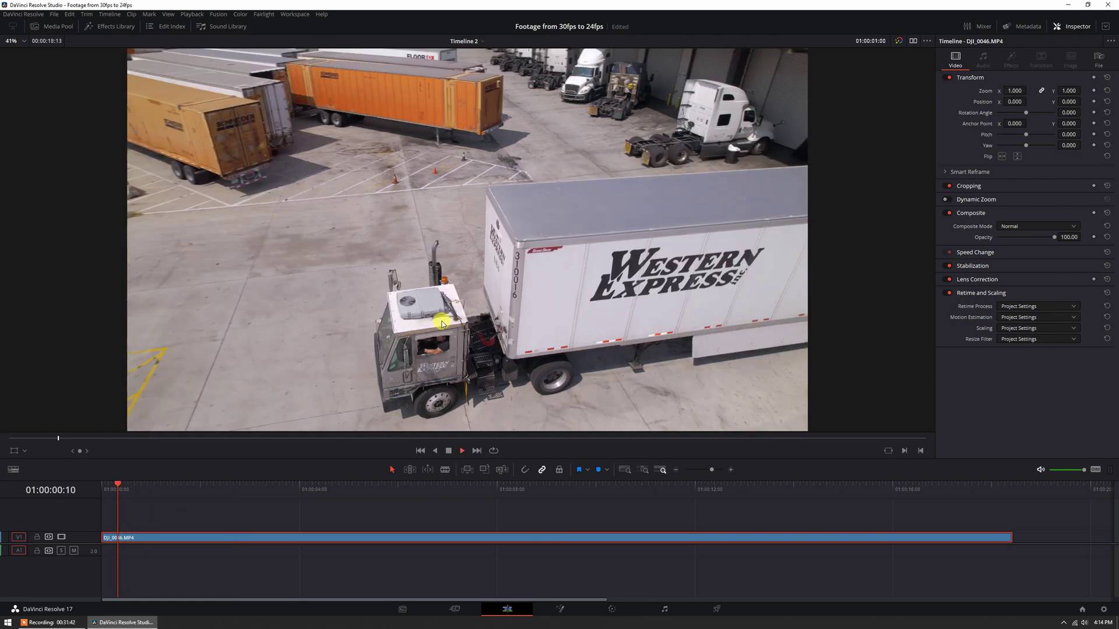
{"action": "key", "text": "space"}
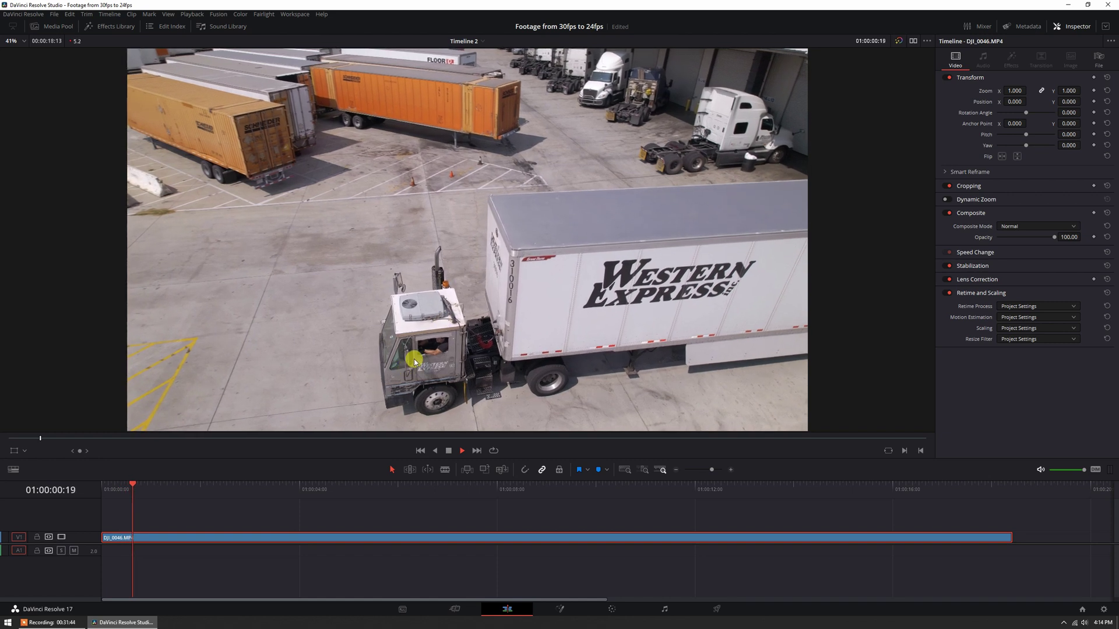
Step: Disable the RSMB motion blur node in the Timeline 2 clip's node graph on the Color page
{"action": "left_click", "coordinate": [612, 609]}
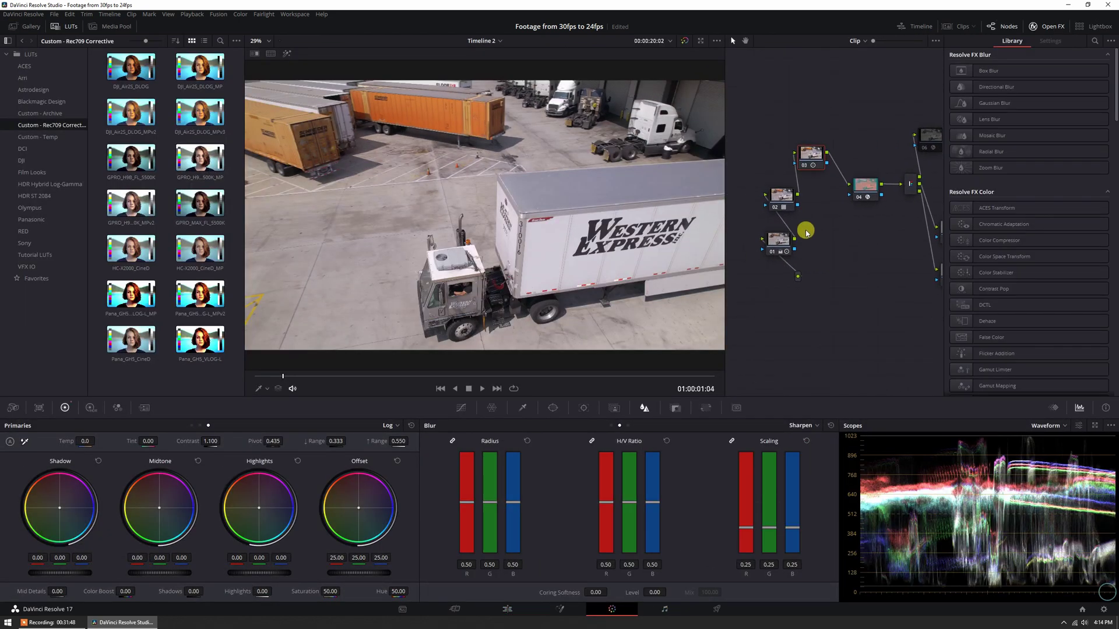
{"action": "left_click", "coordinate": [874, 169]}
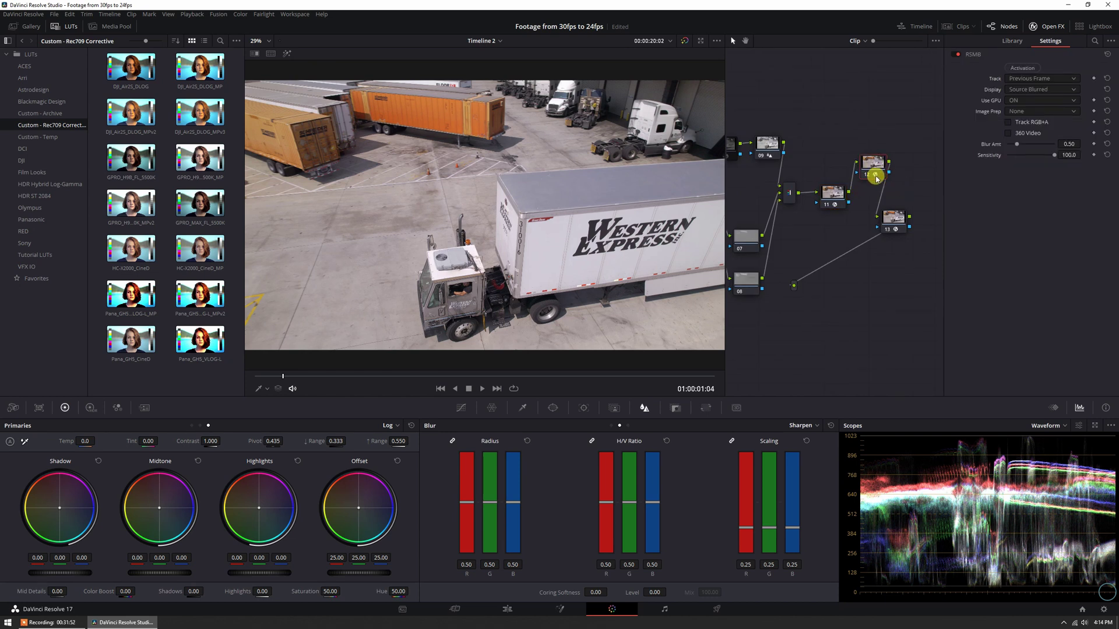
{"action": "left_click_drag", "start_coordinate": [794, 255], "coordinate": [849, 230]}
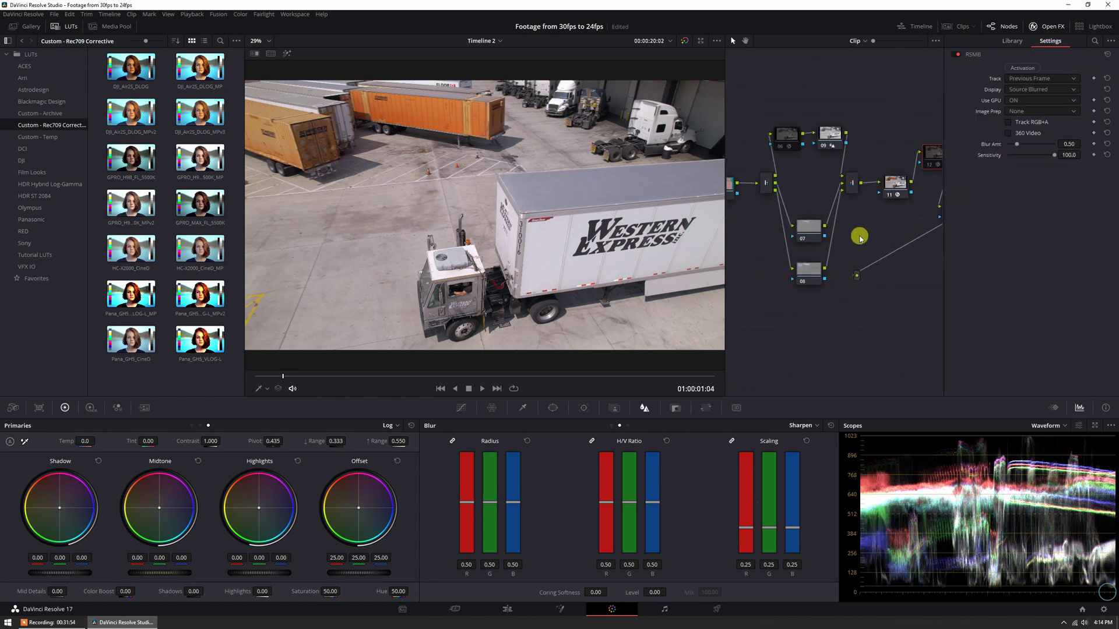
{"action": "left_click", "coordinate": [507, 609]}
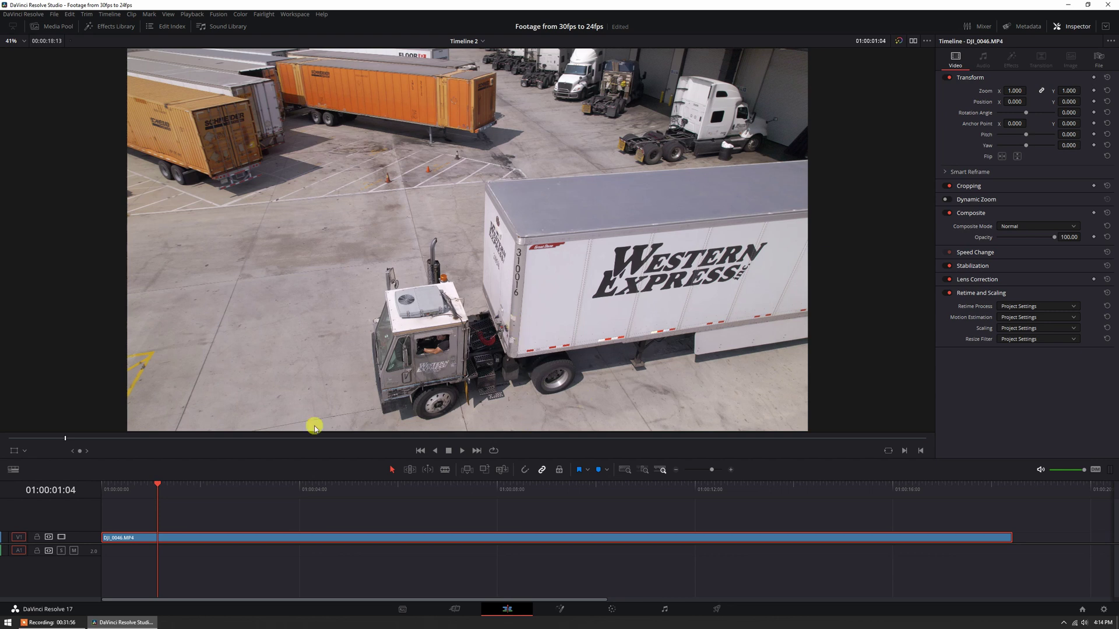
{"action": "left_click", "coordinate": [612, 609]}
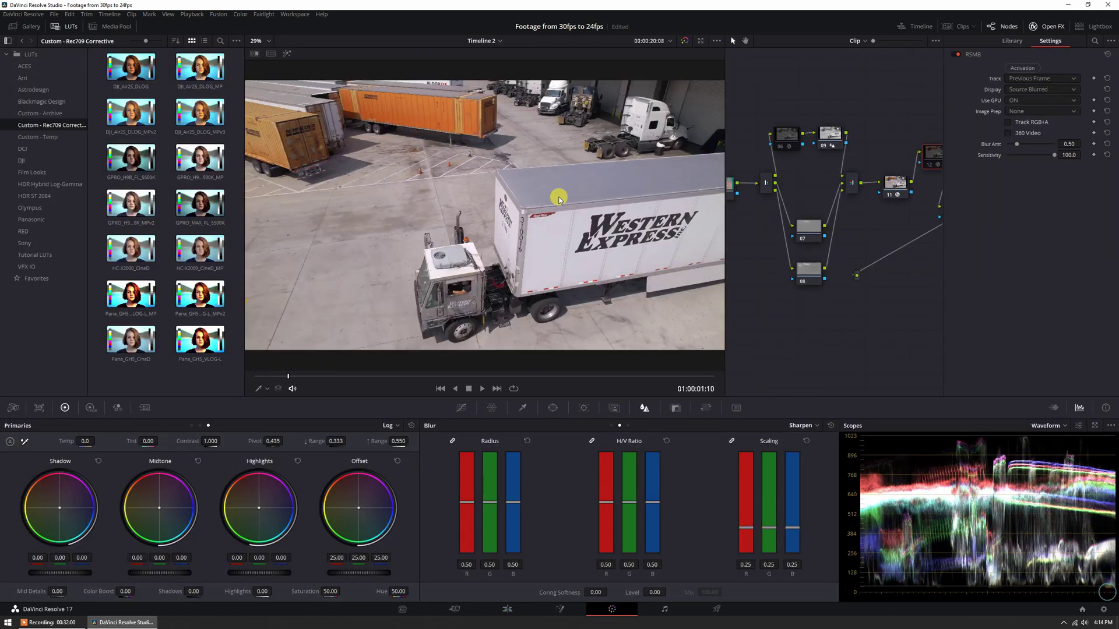
Step: Play the 29.97 fps clip from its start in the enlarged viewer and examine how smooth the motion looks
{"action": "key", "text": "alt+f"}
{"action": "left_click", "coordinate": [1048, 27]}
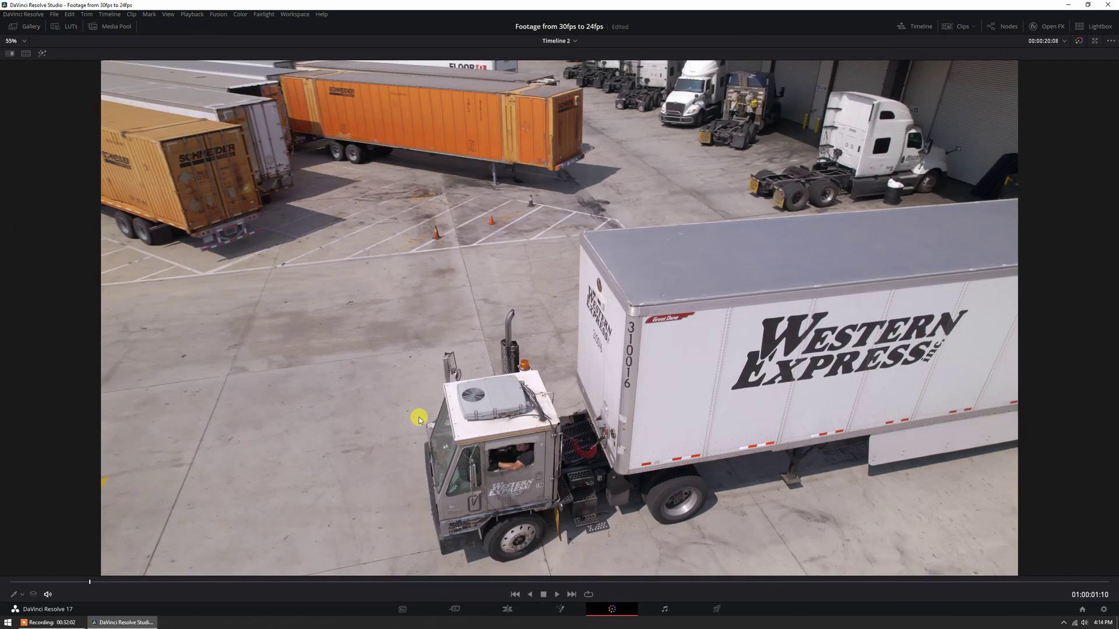
{"action": "left_click", "coordinate": [10, 581]}
{"action": "key", "text": "space"}
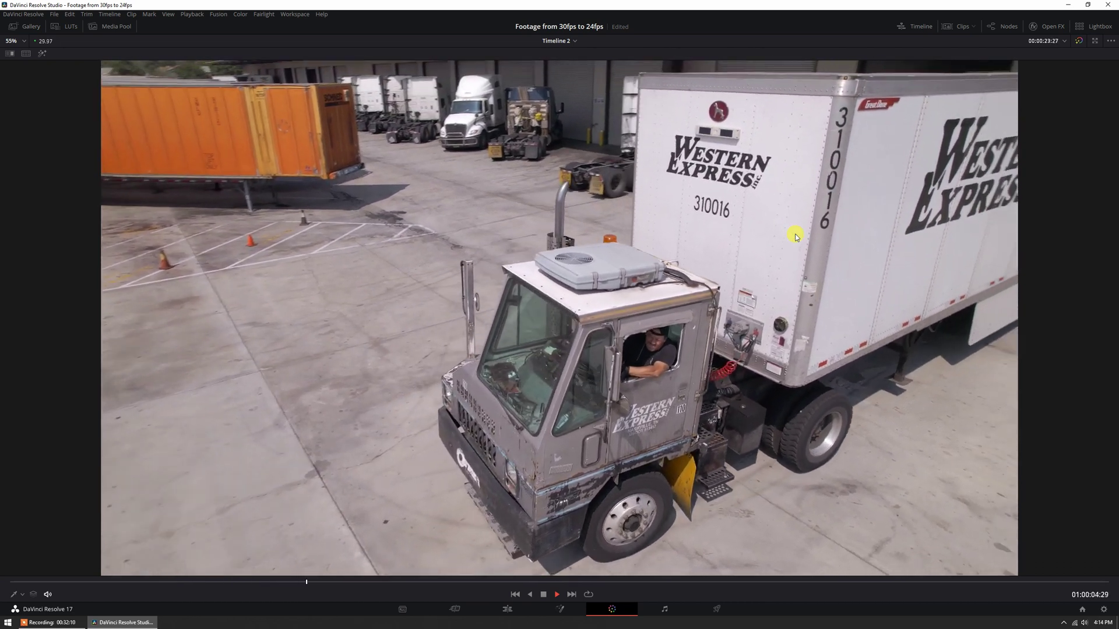
{"action": "key", "text": "space"}
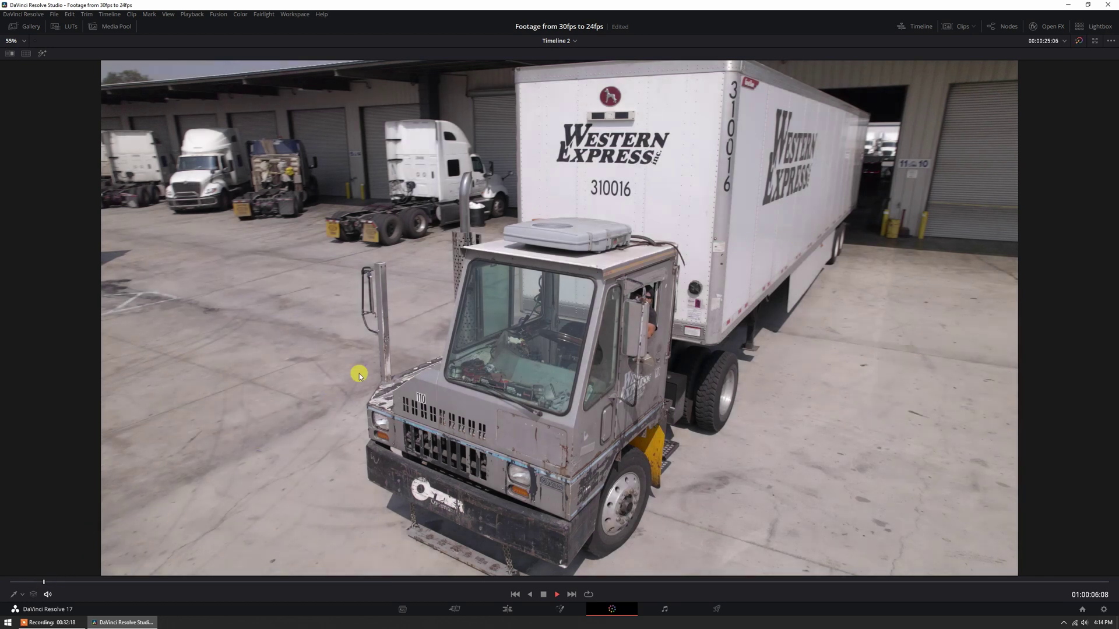
{"action": "key", "text": "Up"}
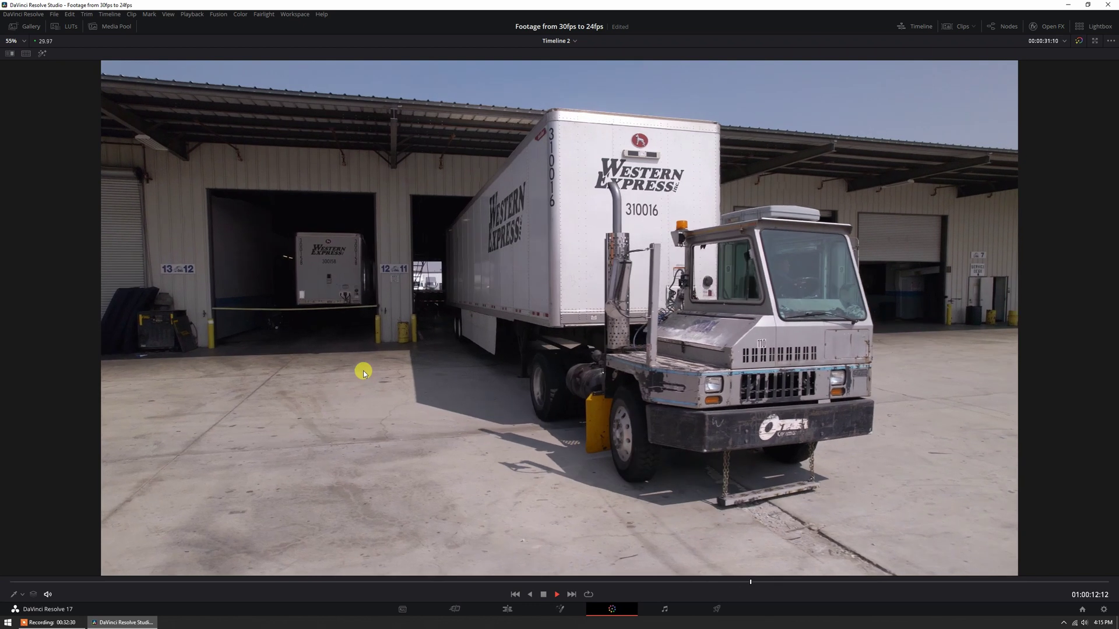
{"action": "key", "text": "space"}
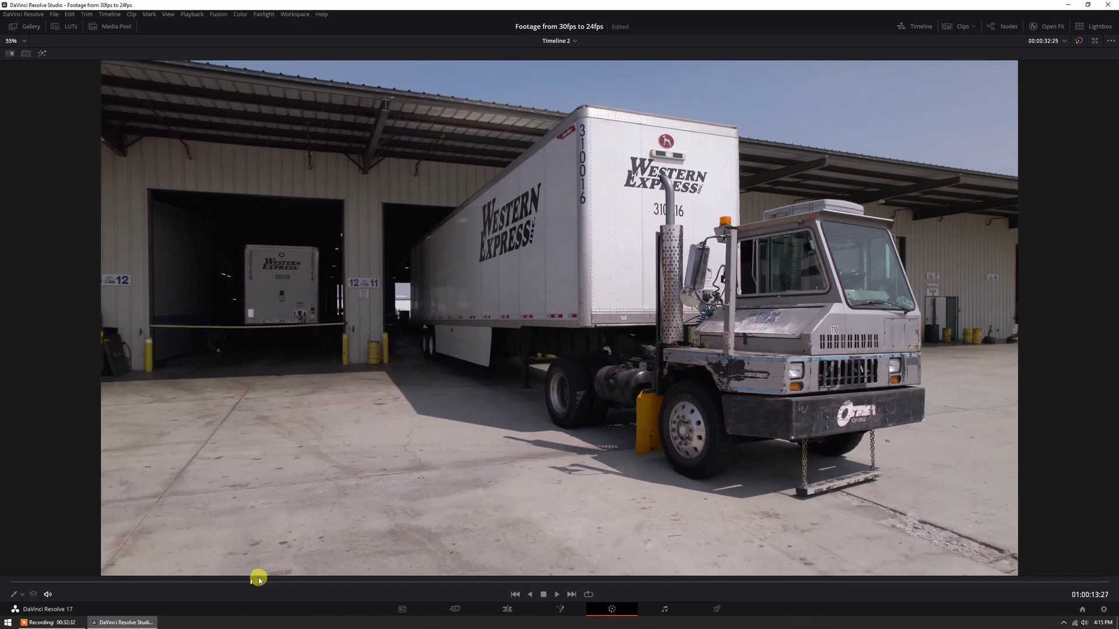
{"action": "key", "text": "Up"}
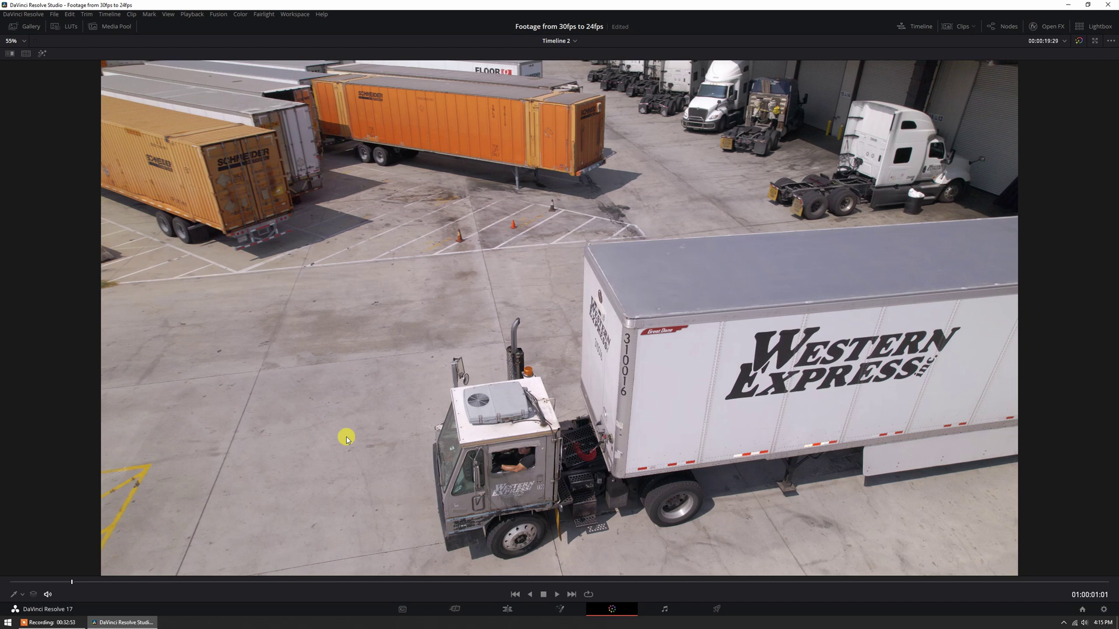
{"action": "key", "text": "alt+f"}
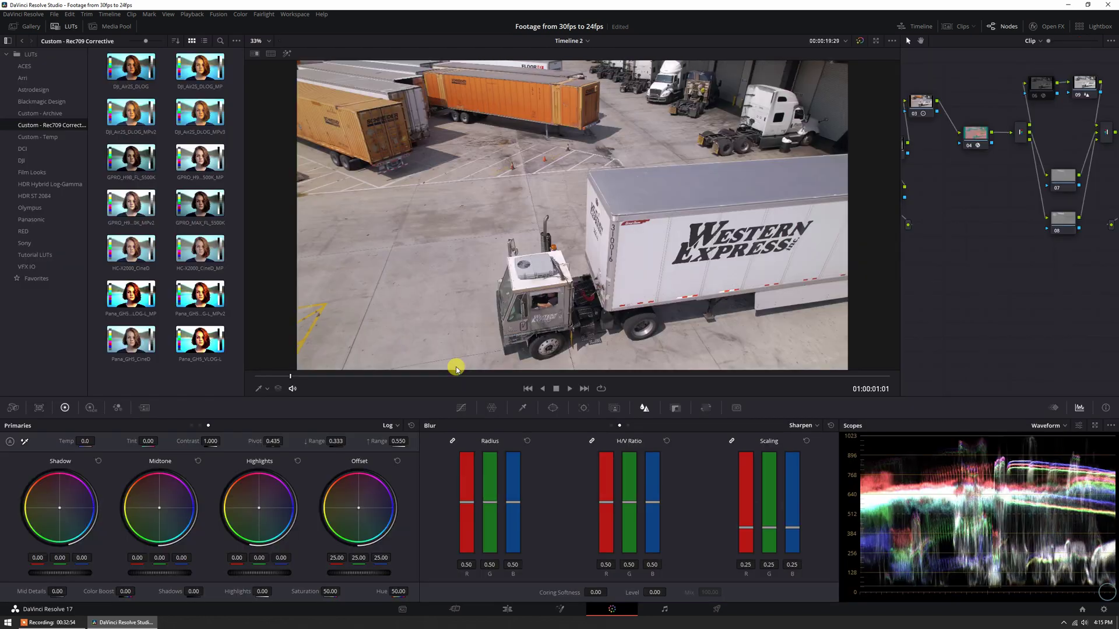
Step: Open the clip in a full-screen viewer from the Color page
{"action": "left_click", "coordinate": [492, 607]}
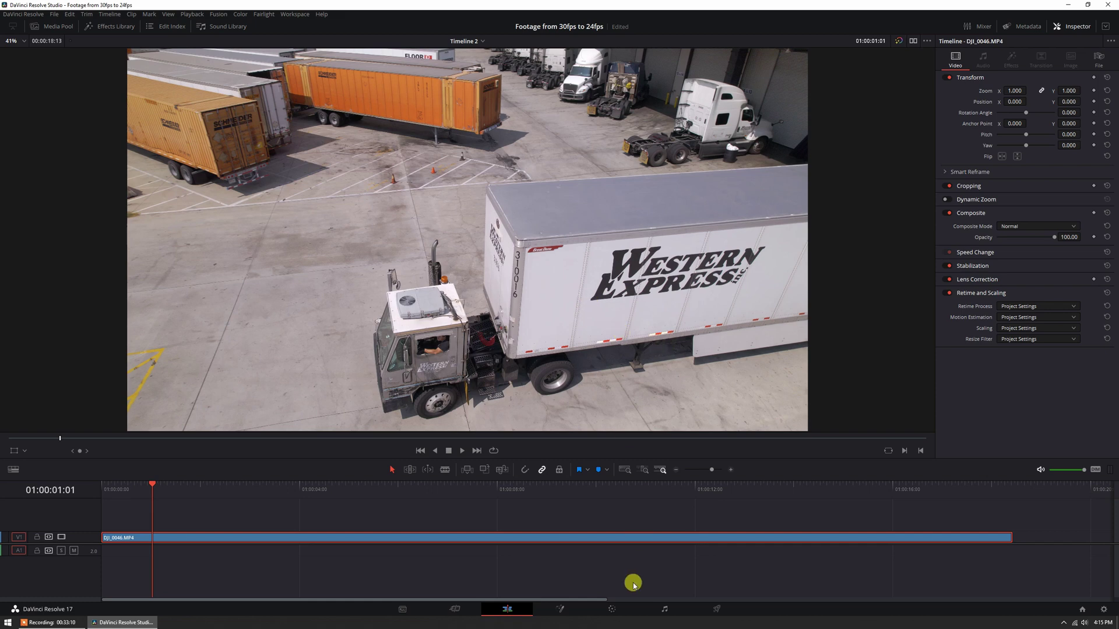
{"action": "left_click", "coordinate": [612, 609]}
{"action": "key", "text": "ctrl+f"}
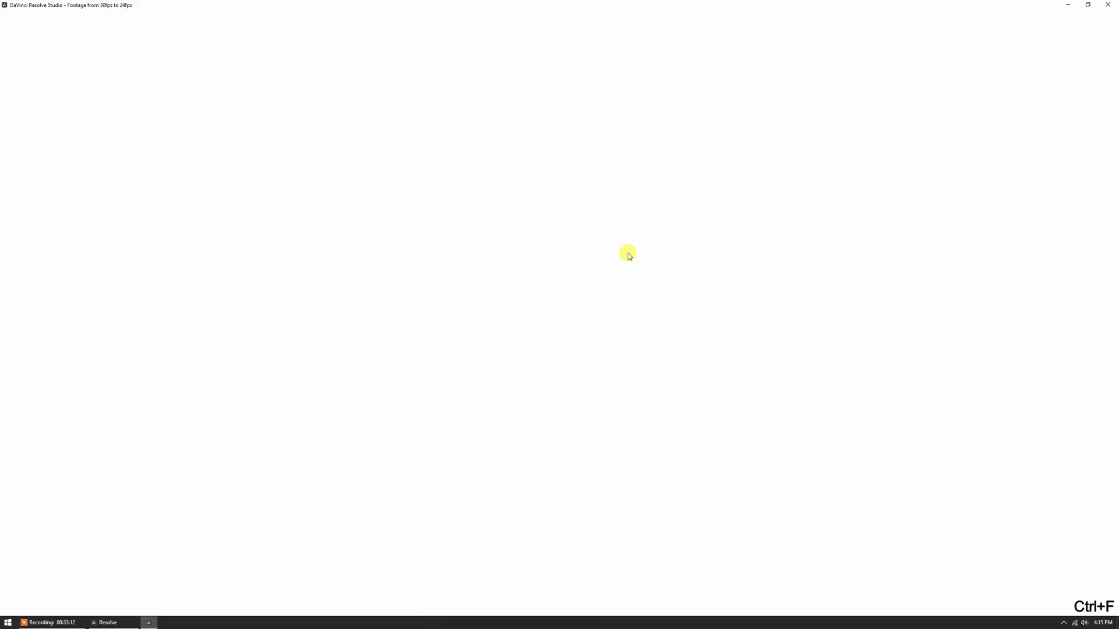